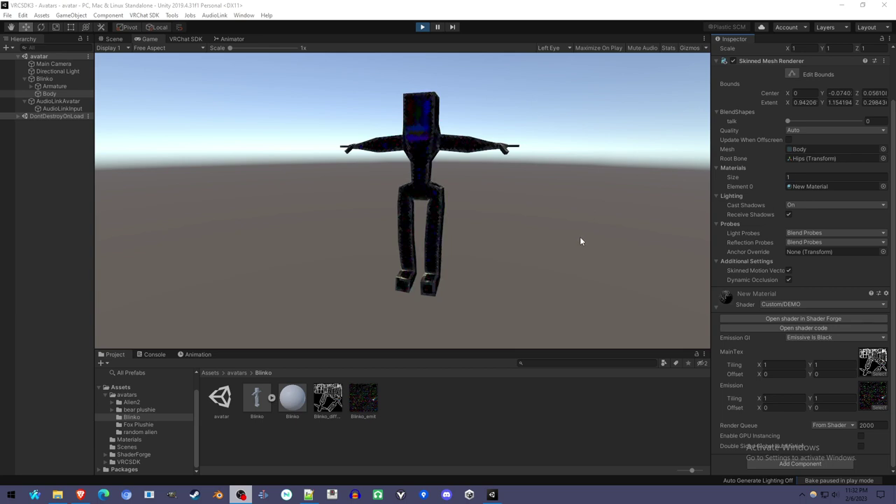
Exit play mode and bring up the ShaderForge-AudioLink GitHub page in Brave.
{"action": "left_click", "coordinate": [422, 28]}
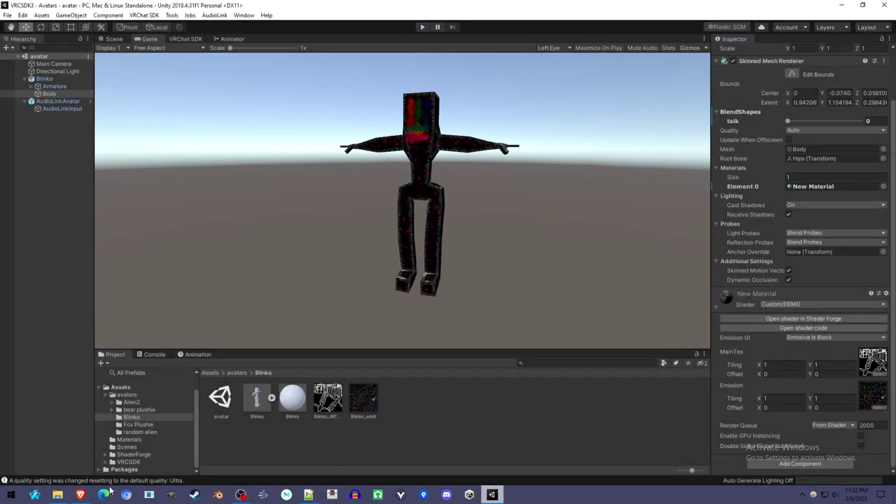
{"action": "left_click", "coordinate": [82, 494]}
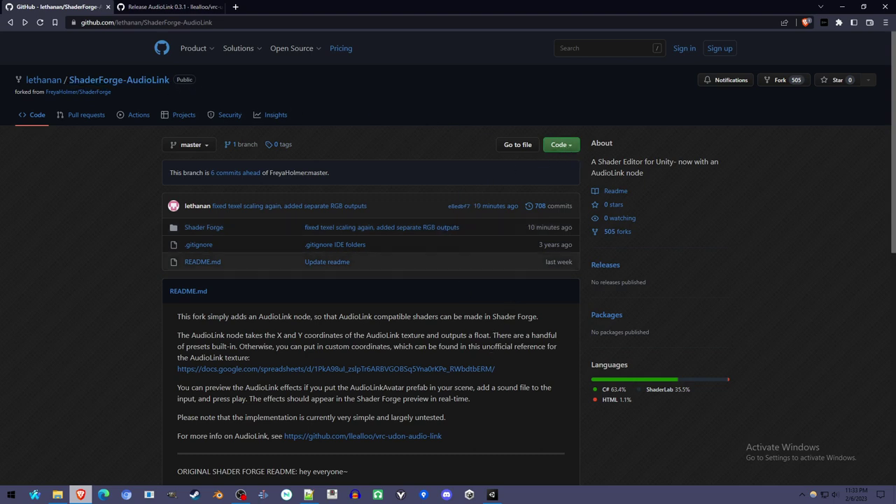
Save the ShaderForge-AudioLink repository as a ZIP and open it when the download finishes.
{"action": "left_click", "coordinate": [562, 145]}
{"action": "left_click", "coordinate": [435, 299]}
{"action": "left_click", "coordinate": [365, 235]}
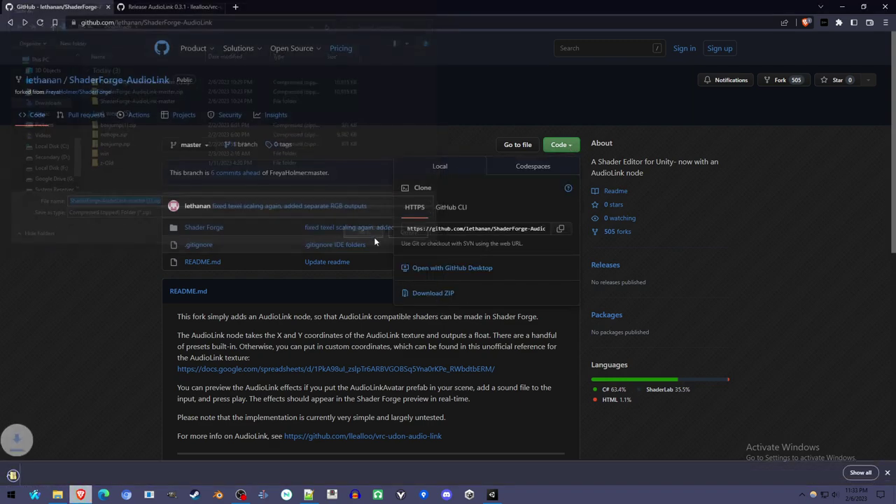
{"action": "left_click", "coordinate": [58, 468]}
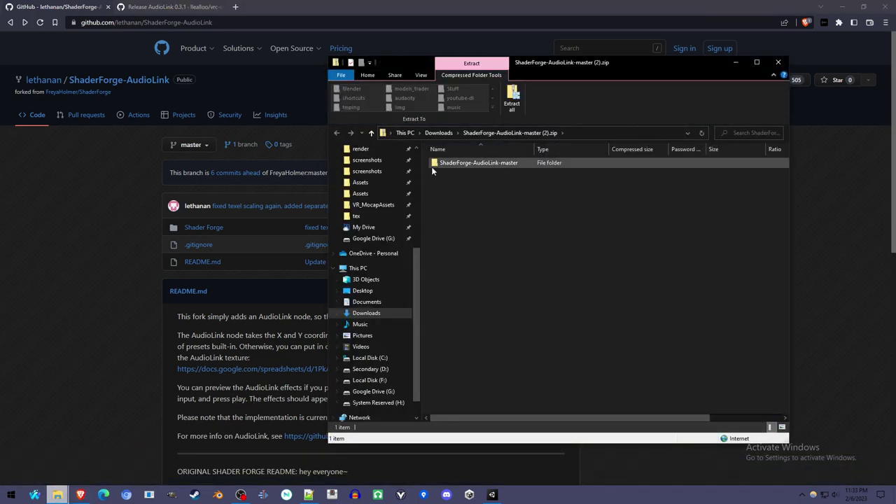
Extract ShaderForge-AudioLink-master to Downloads and open its Shader Forge > Assets folder.
{"action": "left_click_drag", "start_coordinate": [441, 162], "coordinate": [386, 172]}
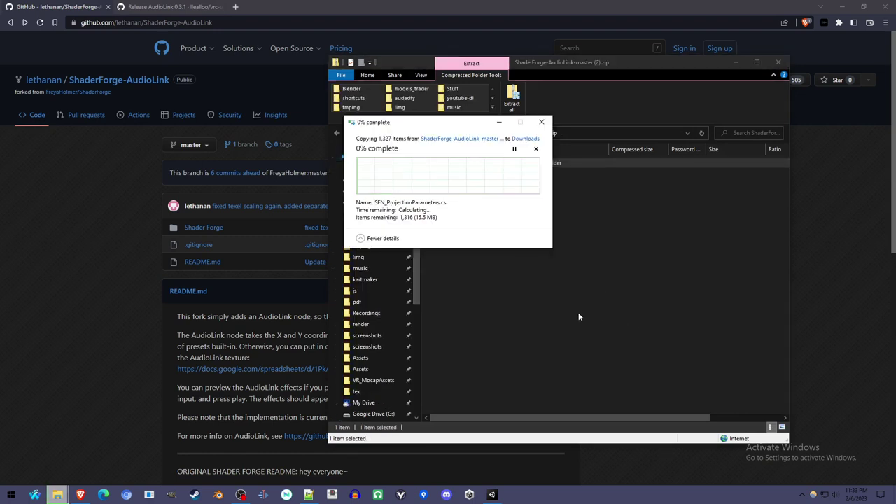
{"action": "key", "text": "alt+Up"}
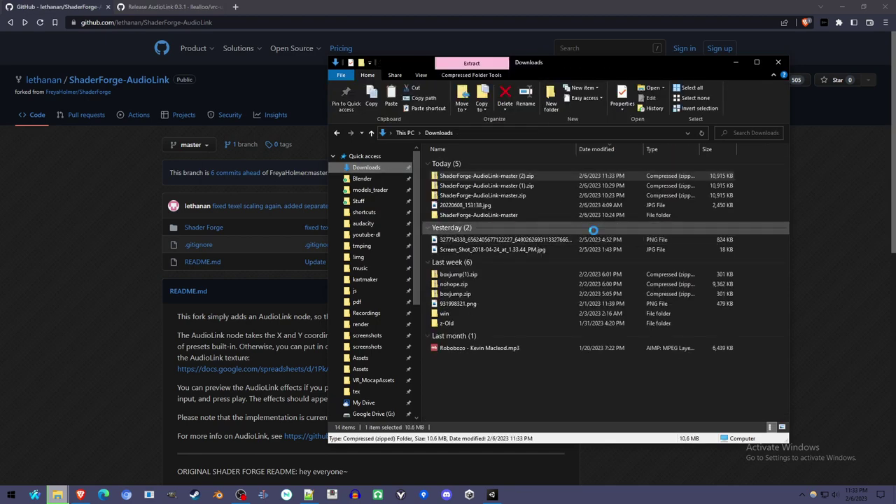
{"action": "double_click", "coordinate": [473, 214]}
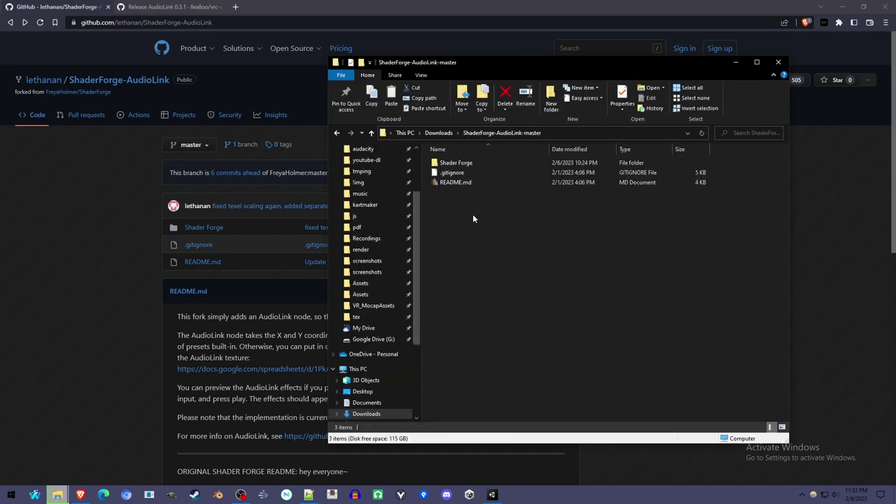
{"action": "double_click", "coordinate": [473, 163]}
{"action": "double_click", "coordinate": [472, 162]}
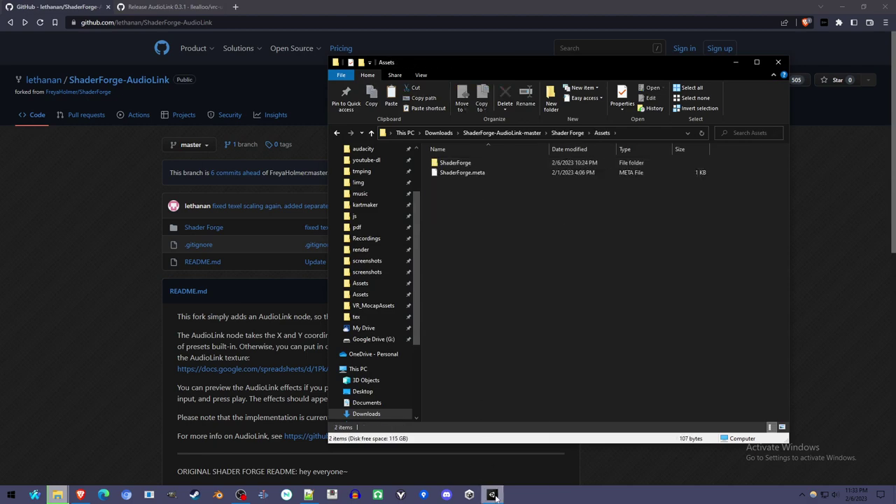
Drag the ShaderForge folder into the Unity project, skipping the replace-files prompt.
{"action": "left_click_drag", "start_coordinate": [462, 164], "coordinate": [97, 412]}
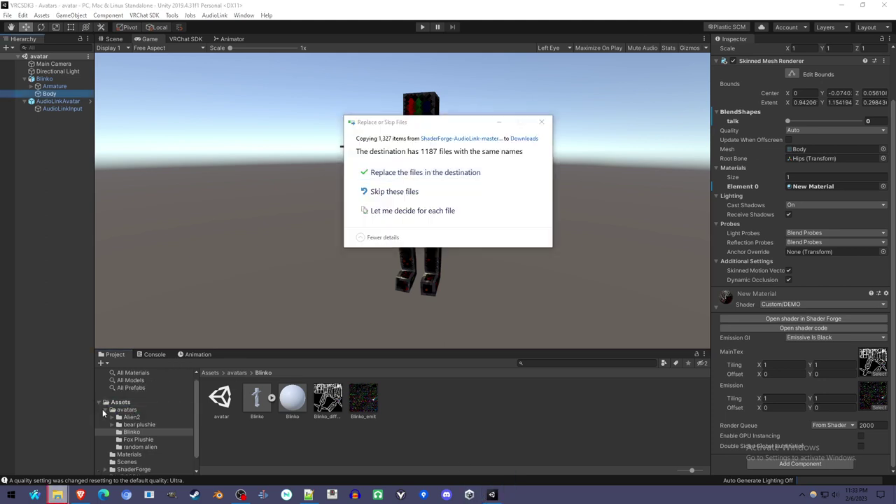
{"action": "left_click", "coordinate": [540, 122]}
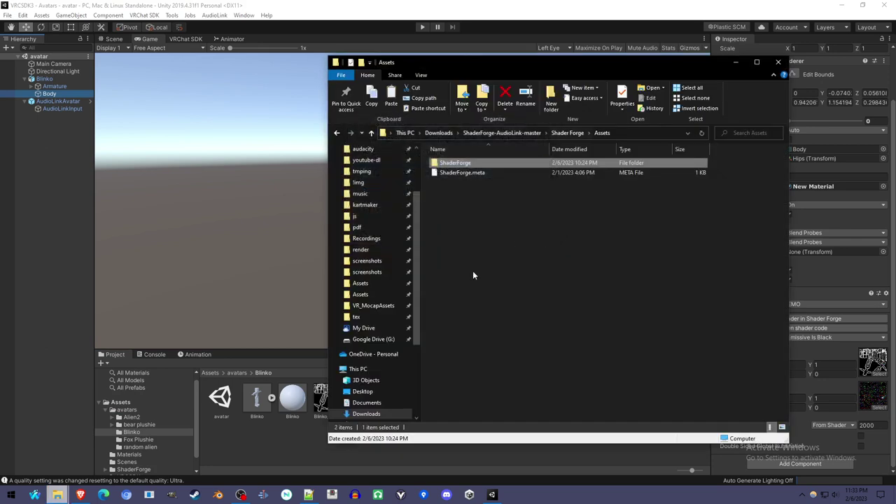
{"action": "left_click", "coordinate": [347, 13]}
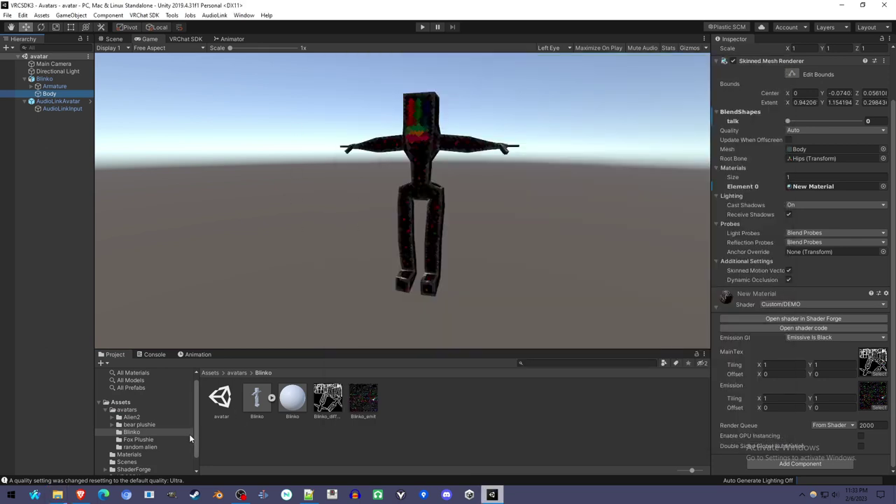
Download AudioLink_0.3.1_minimal.unitypackage from the AudioLink 0.3.1 release and open it in Unity.
{"action": "left_click", "coordinate": [85, 500]}
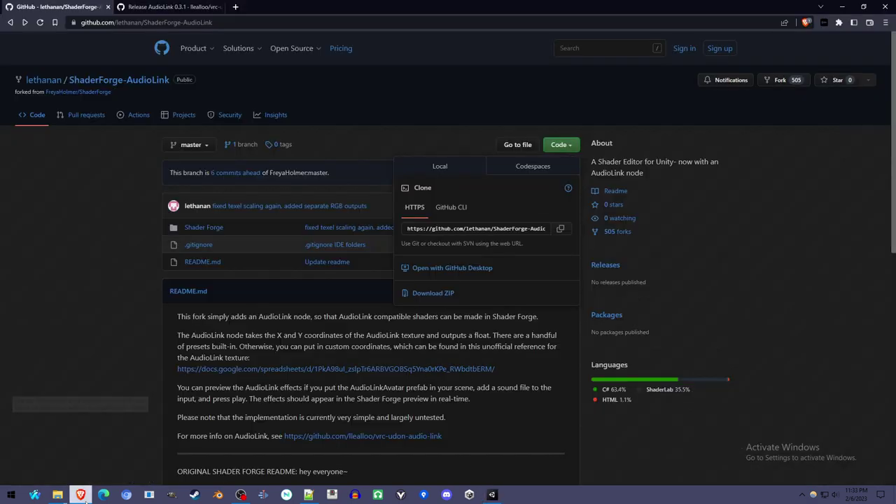
{"action": "left_click", "coordinate": [203, 7]}
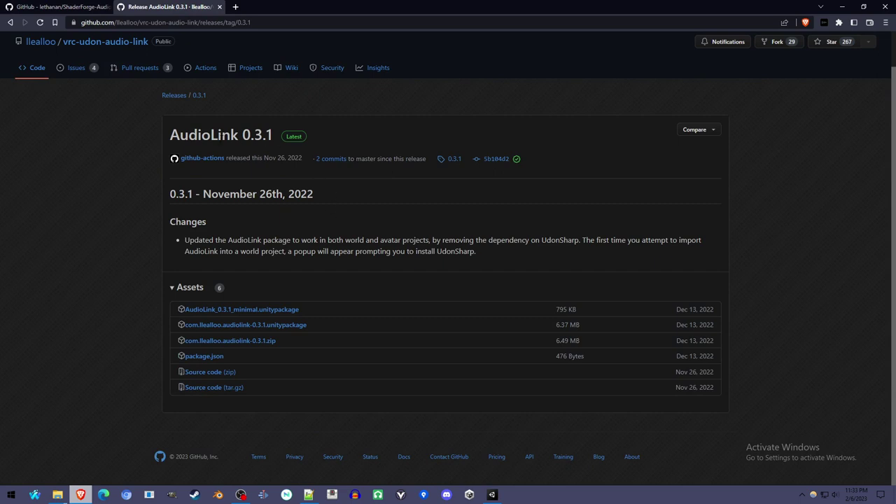
{"action": "left_click", "coordinate": [256, 312]}
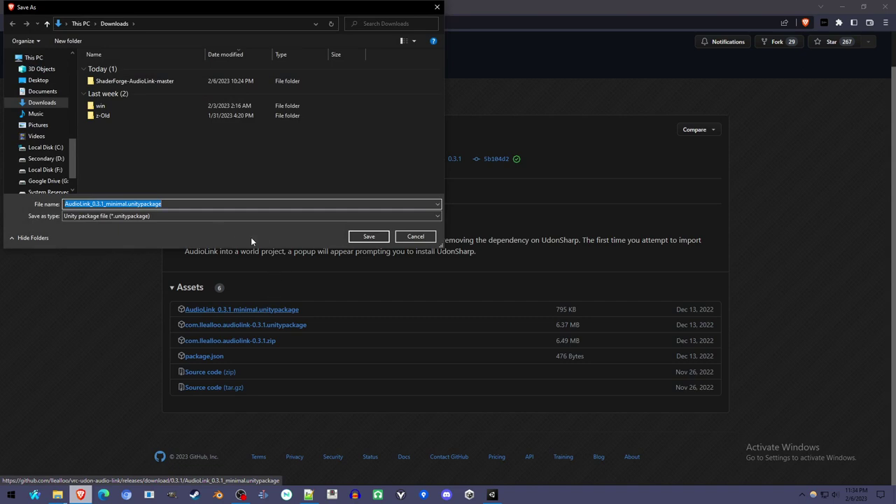
{"action": "left_click", "coordinate": [361, 237]}
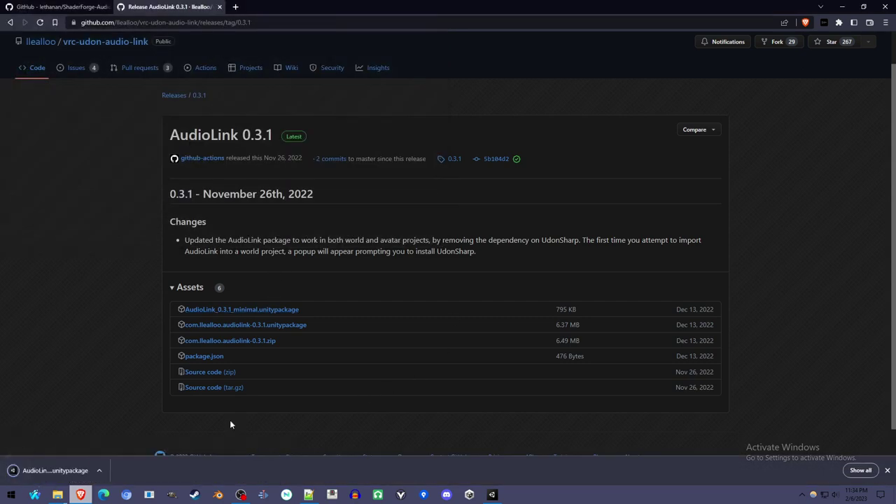
{"action": "left_click", "coordinate": [70, 465]}
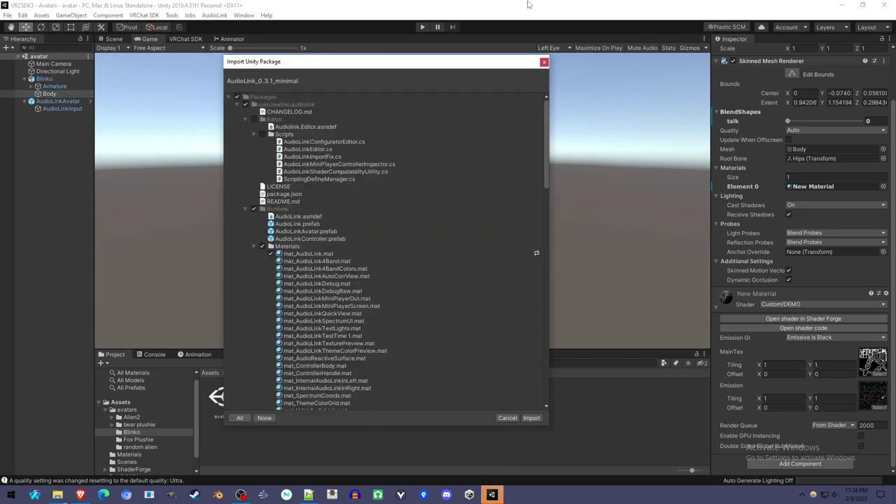
Close the package import window, start a new scene and place the Blinko avatar prefab in it.
{"action": "left_click", "coordinate": [544, 62]}
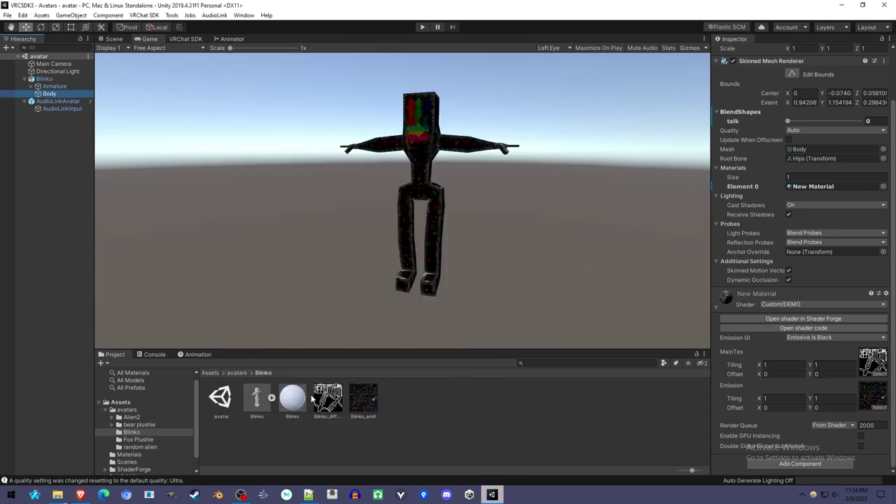
{"action": "scroll", "coordinate": [139, 419], "scroll_direction": "down", "scroll_amount": 1}
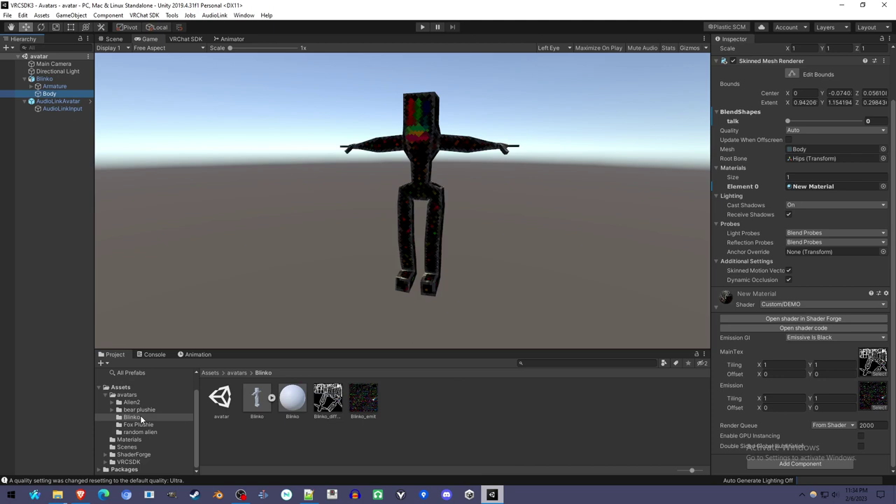
{"action": "left_click", "coordinate": [7, 15]}
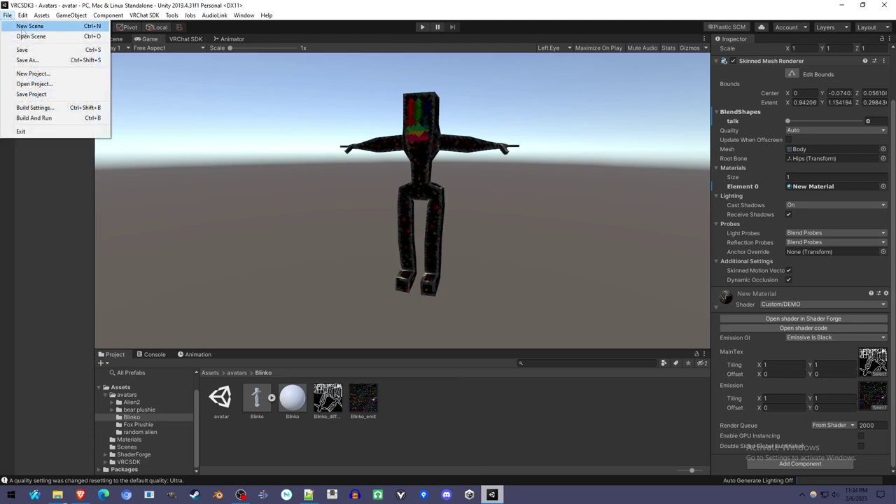
{"action": "left_click", "coordinate": [28, 26]}
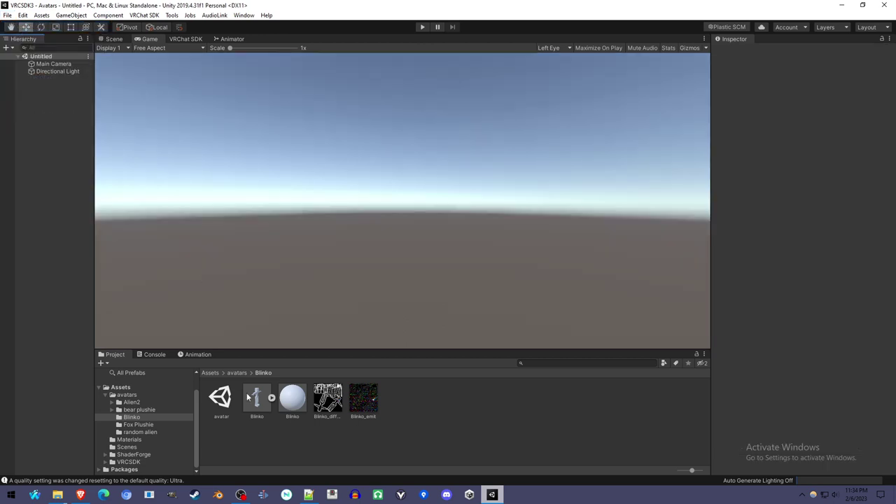
{"action": "left_click_drag", "start_coordinate": [59, 194], "coordinate": [82, 198]}
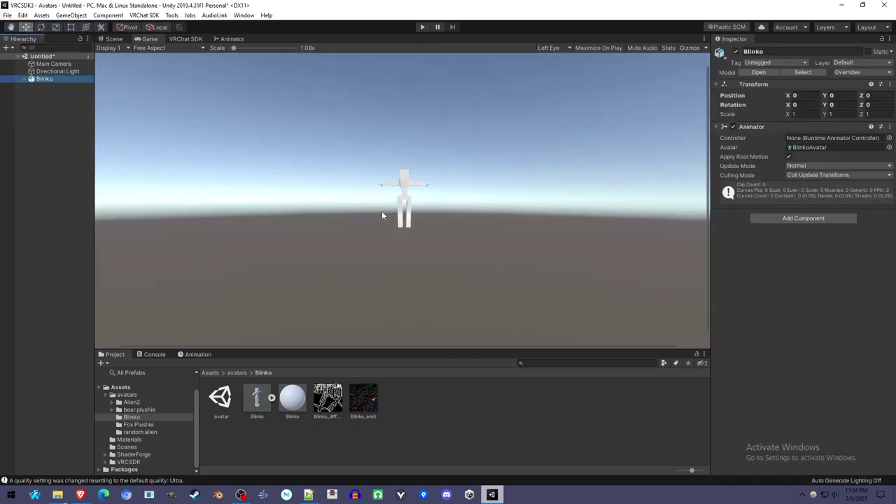
Apply the Blinko material to the avatar in the Scene view.
{"action": "left_click", "coordinate": [114, 39]}
{"action": "scroll", "coordinate": [403, 196], "scroll_direction": "down", "scroll_amount": 5}
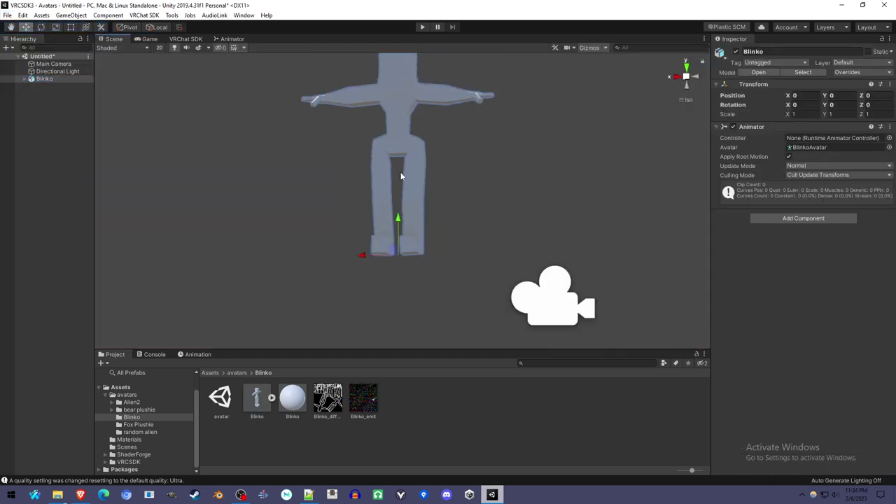
{"action": "left_click_drag", "start_coordinate": [401, 170], "coordinate": [426, 234], "text": "alt"}
{"action": "left_click_drag", "start_coordinate": [282, 404], "coordinate": [406, 195]}
{"action": "left_click_drag", "start_coordinate": [406, 194], "coordinate": [480, 296], "text": "alt"}
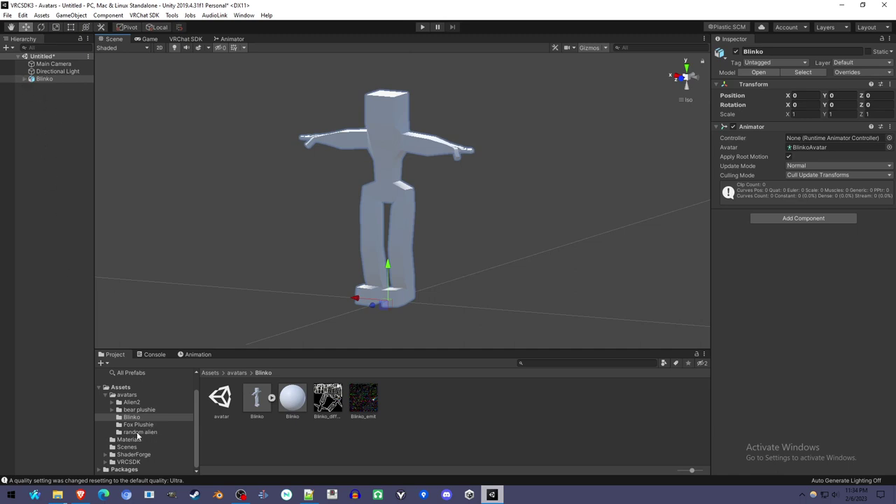
Add the AudioLinkAvatar prefab from Packages > AudioLink > Runtime and select its AudioLinkInput child.
{"action": "left_click", "coordinate": [106, 469]}
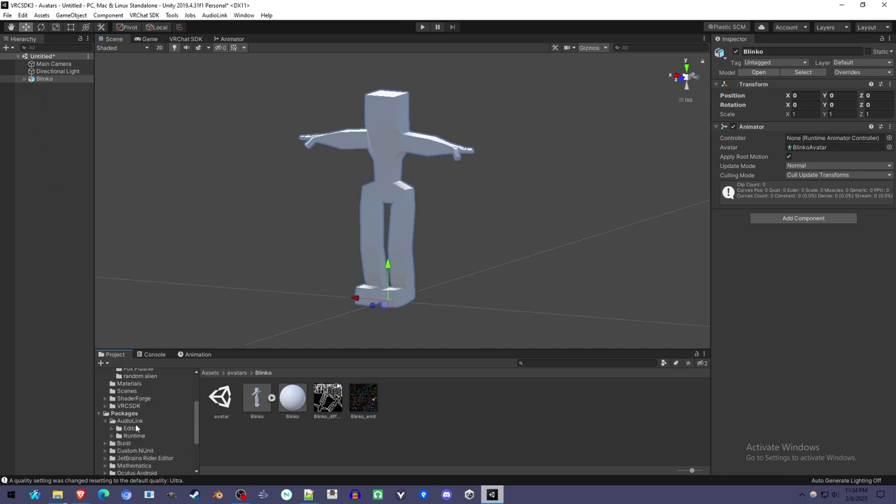
{"action": "scroll", "coordinate": [144, 425], "scroll_direction": "down", "scroll_amount": 2}
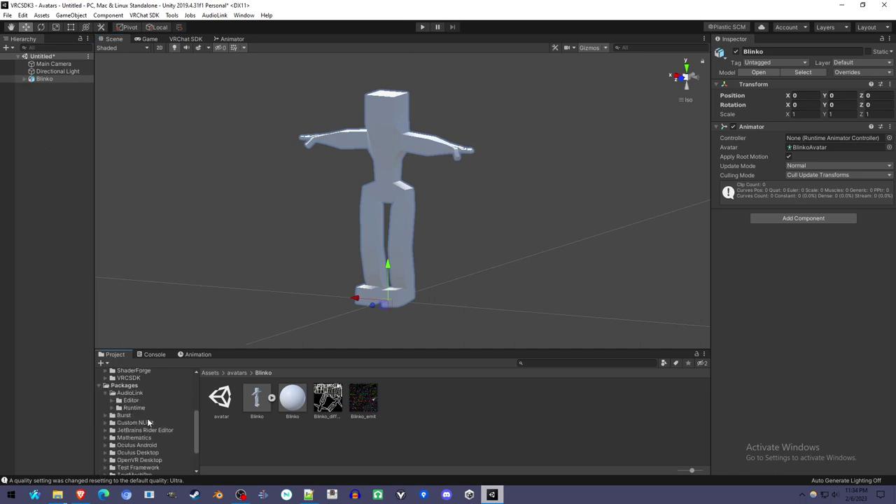
{"action": "left_click", "coordinate": [116, 385]}
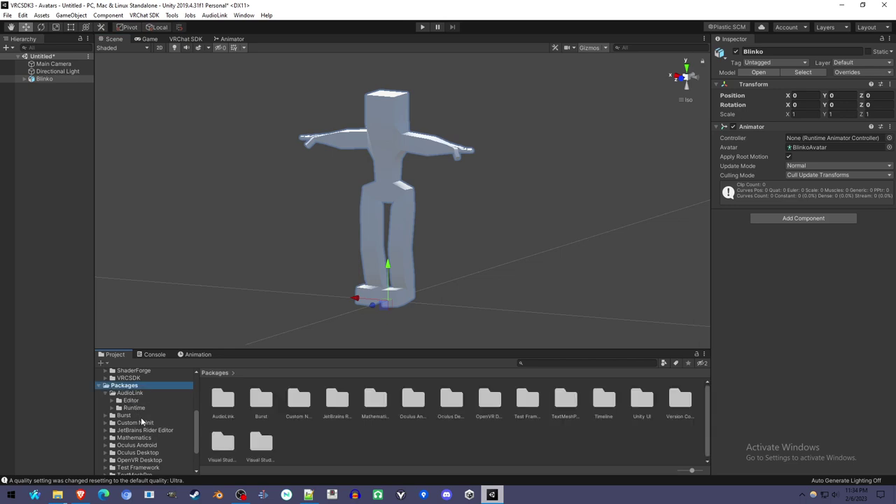
{"action": "left_click", "coordinate": [131, 393]}
{"action": "left_click", "coordinate": [134, 408]}
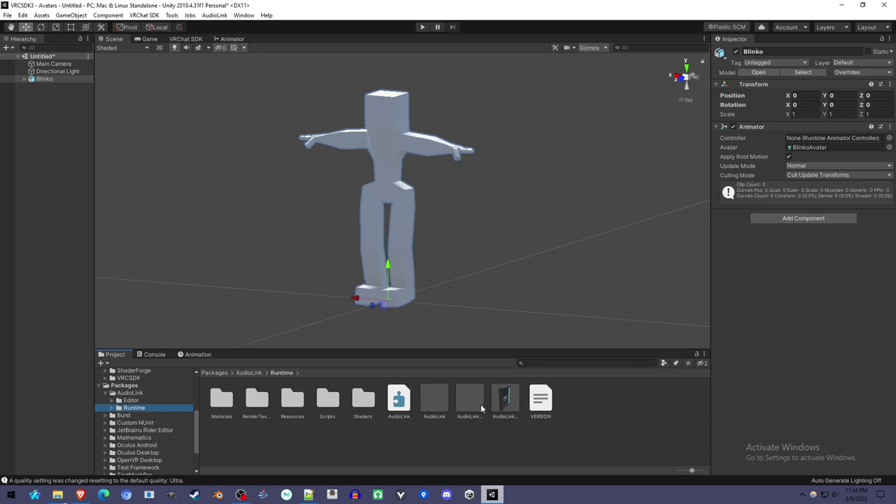
{"action": "left_click_drag", "start_coordinate": [691, 470], "coordinate": [697, 473]}
{"action": "left_click_drag", "start_coordinate": [550, 410], "coordinate": [52, 137]}
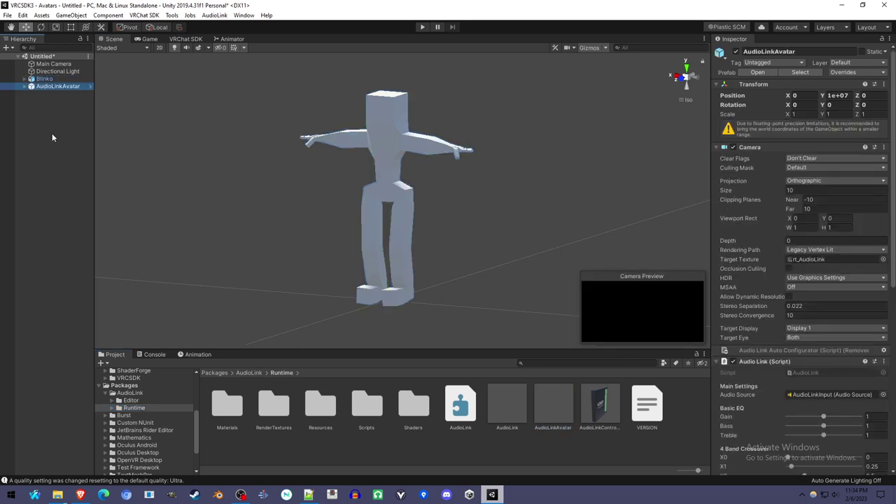
{"action": "left_click", "coordinate": [26, 87]}
{"action": "left_click", "coordinate": [40, 94]}
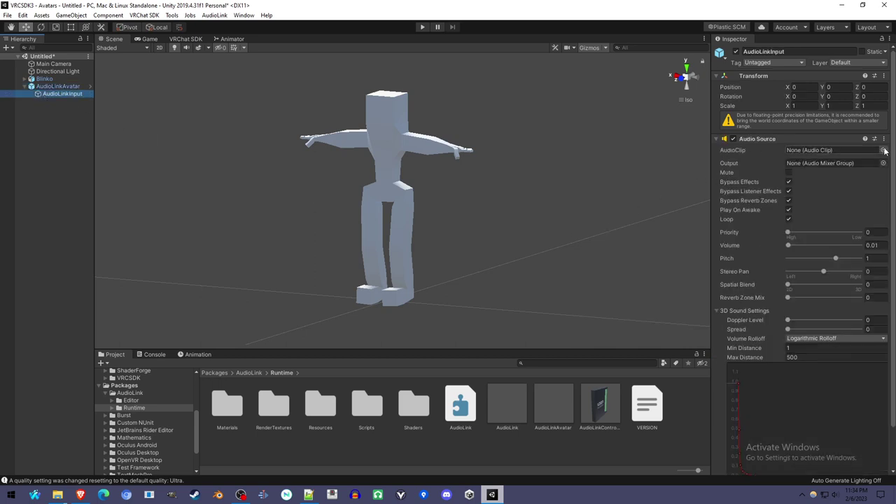
Drag the Robobozo mp3 from the Downloads folder into Unity.
{"action": "mouse_move", "coordinate": [67, 498]}
{"action": "left_click", "coordinate": [35, 444]}
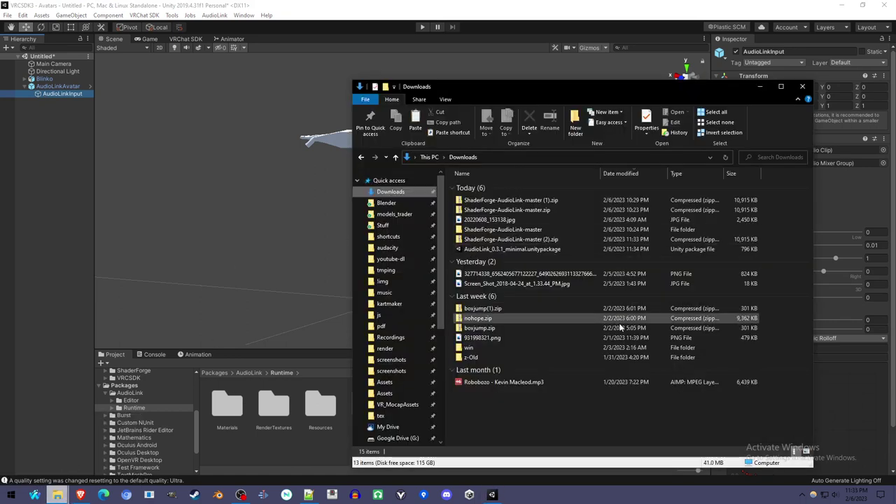
{"action": "mouse_move", "coordinate": [511, 382]}
{"action": "left_mouse_down"}
{"action": "mouse_move", "coordinate": [484, 420]}
{"action": "mouse_move", "coordinate": [158, 432]}
{"action": "mouse_move", "coordinate": [160, 378]}
{"action": "mouse_move", "coordinate": [165, 396]}
{"action": "mouse_move", "coordinate": [150, 438]}
{"action": "mouse_move", "coordinate": [212, 445]}
{"action": "mouse_move", "coordinate": [176, 438]}
{"action": "mouse_move", "coordinate": [569, 392]}
{"action": "mouse_move", "coordinate": [525, 383]}
{"action": "mouse_move", "coordinate": [192, 418]}
{"action": "mouse_move", "coordinate": [181, 411]}
{"action": "mouse_move", "coordinate": [505, 382]}
{"action": "left_mouse_up"}
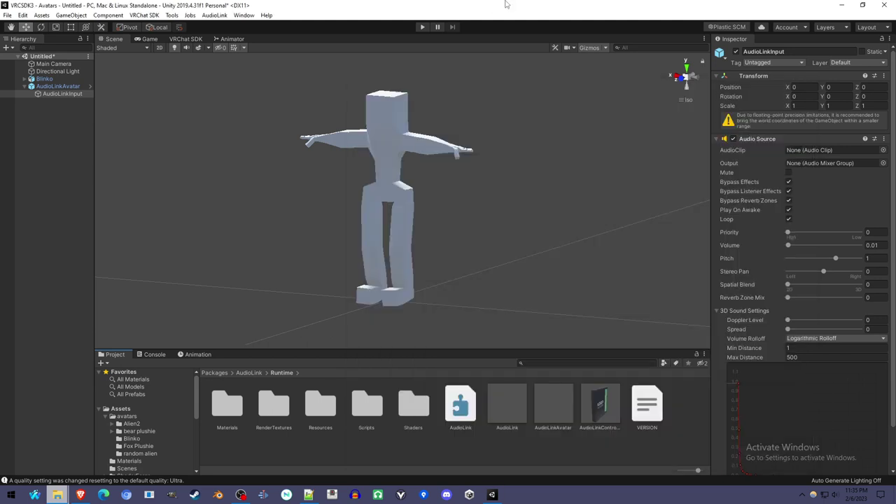
Assign the Robobozo - Kevin Macleod clip to AudioLinkInput's Audio Source and enter play mode.
{"action": "left_click", "coordinate": [505, 3]}
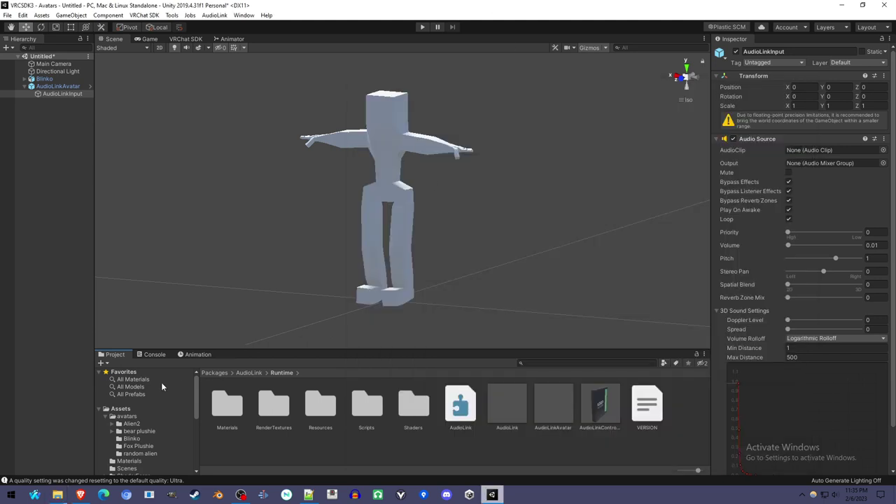
{"action": "left_click", "coordinate": [145, 439]}
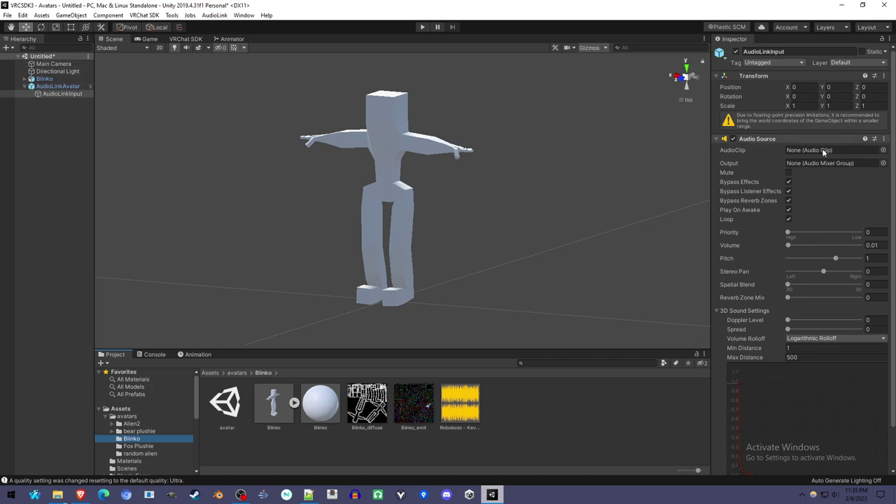
{"action": "left_click", "coordinate": [883, 150]}
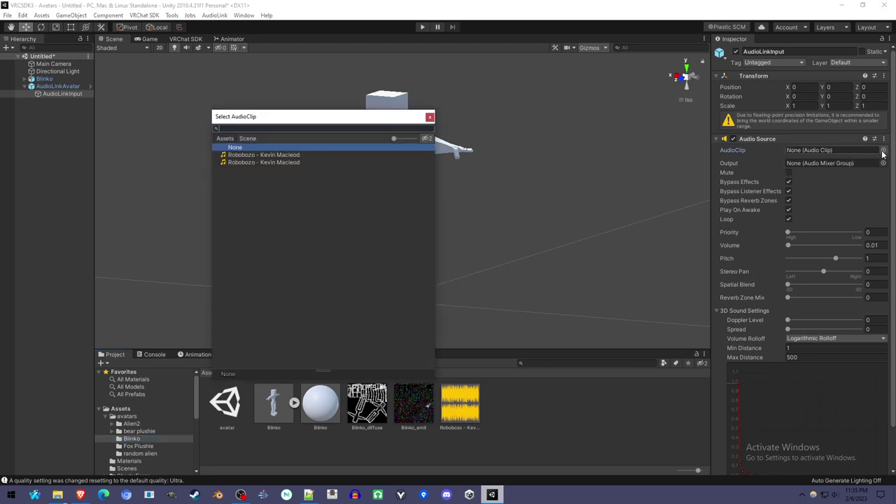
{"action": "double_click", "coordinate": [265, 154]}
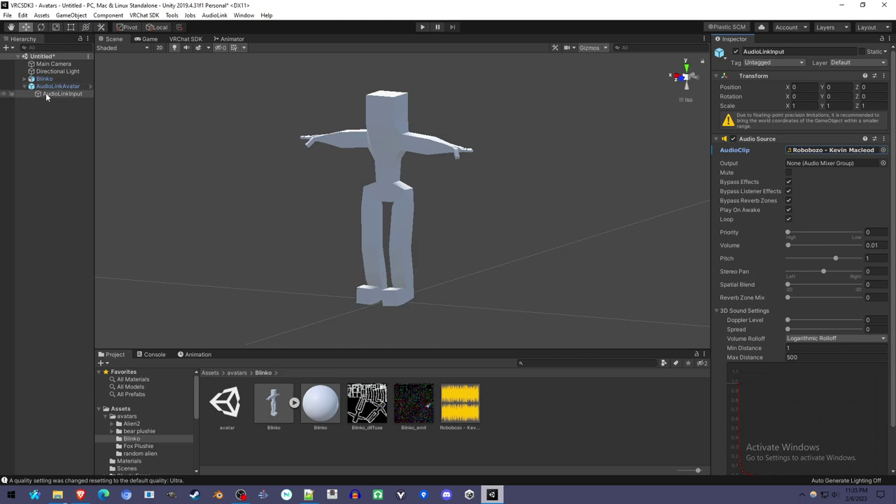
{"action": "left_click", "coordinate": [422, 27]}
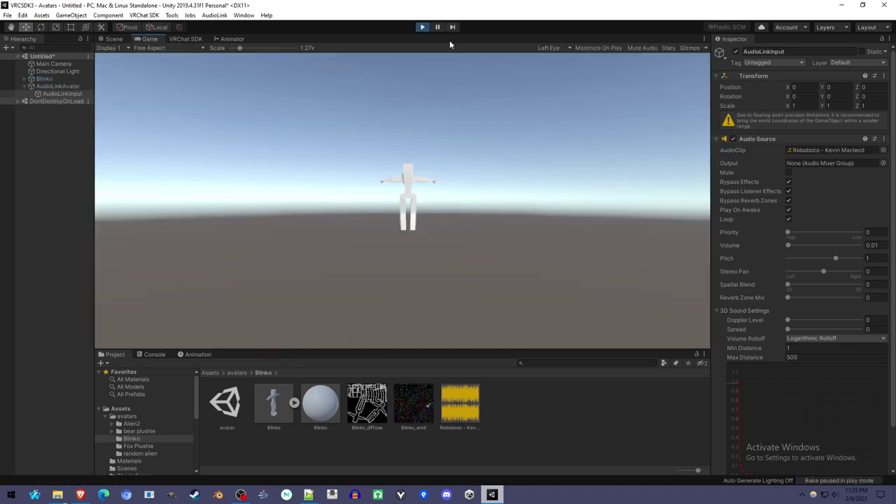
Create an Unlit Shader named Blinko in the Blinko avatar folder via Create > Shader.
{"action": "left_click", "coordinate": [116, 40]}
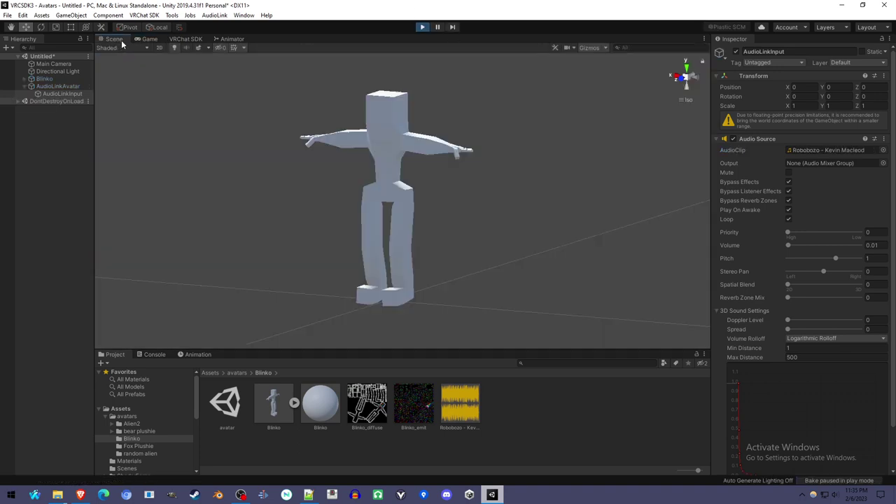
{"action": "left_click_drag", "start_coordinate": [376, 187], "coordinate": [406, 198], "text": "alt"}
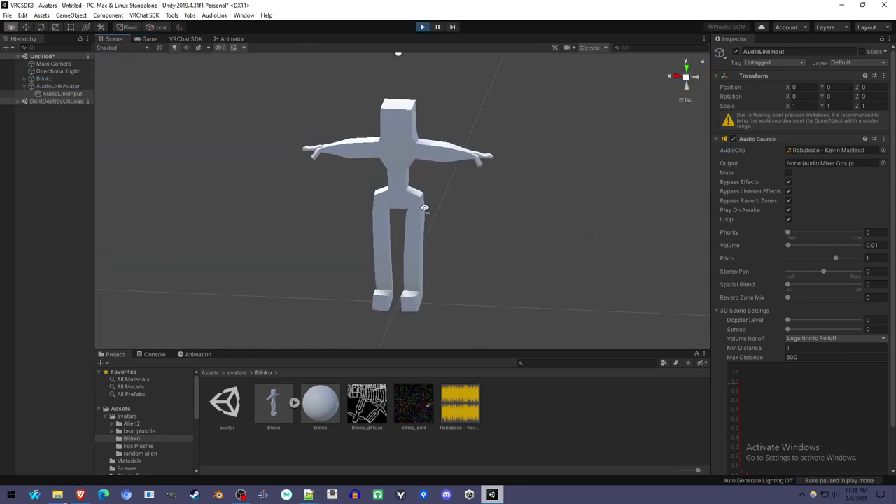
{"action": "scroll", "coordinate": [407, 207], "scroll_direction": "up", "scroll_amount": 3}
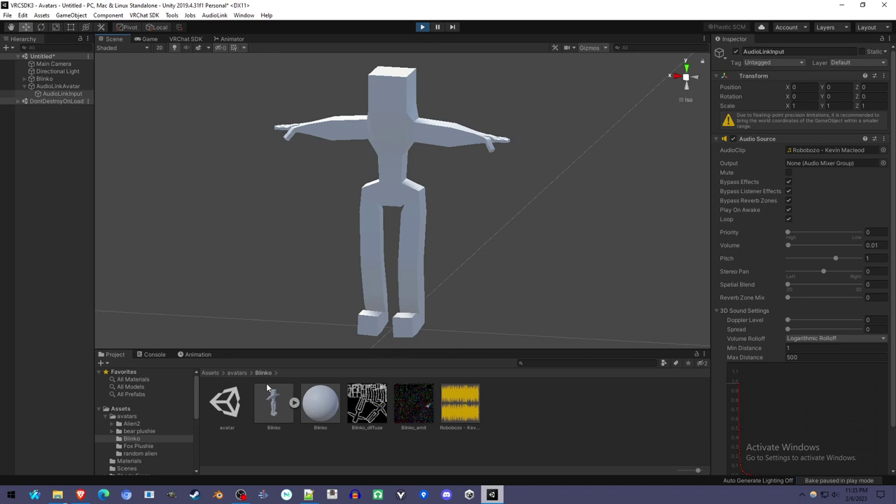
{"action": "right_click", "coordinate": [517, 396]}
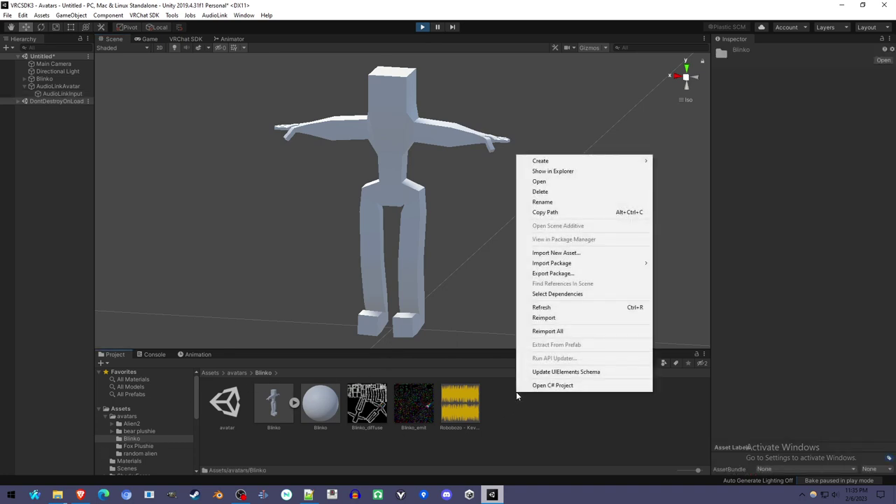
{"action": "mouse_move", "coordinate": [578, 163]}
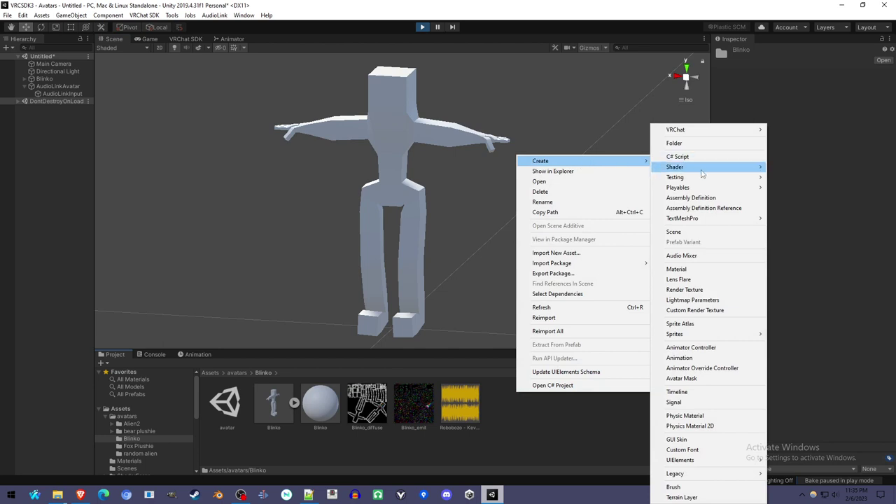
{"action": "mouse_move", "coordinate": [703, 171]}
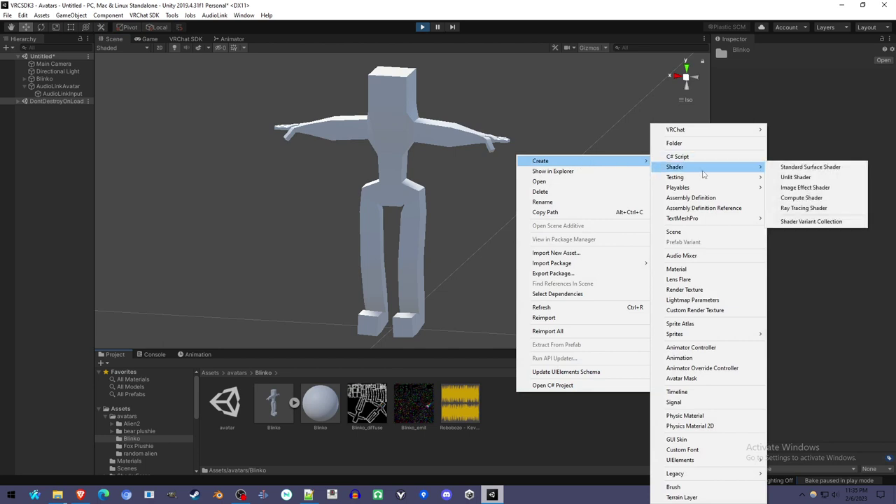
{"action": "left_click", "coordinate": [810, 176]}
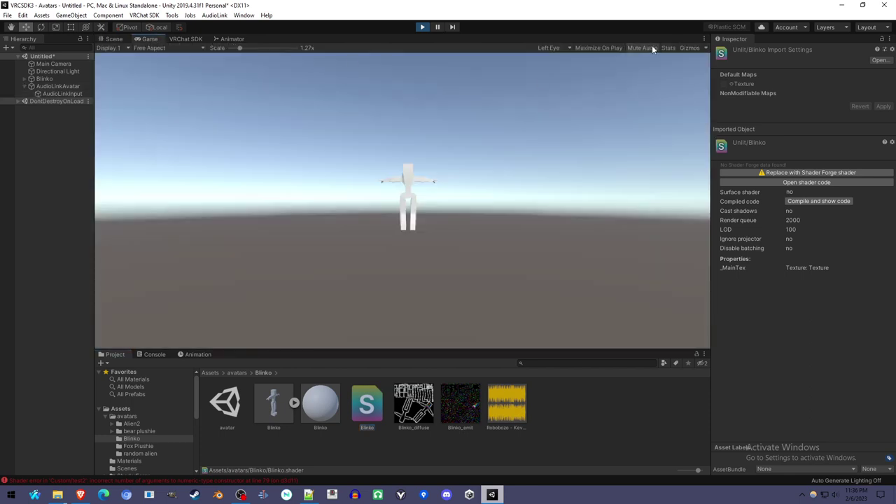
{"action": "left_click", "coordinate": [114, 39]}
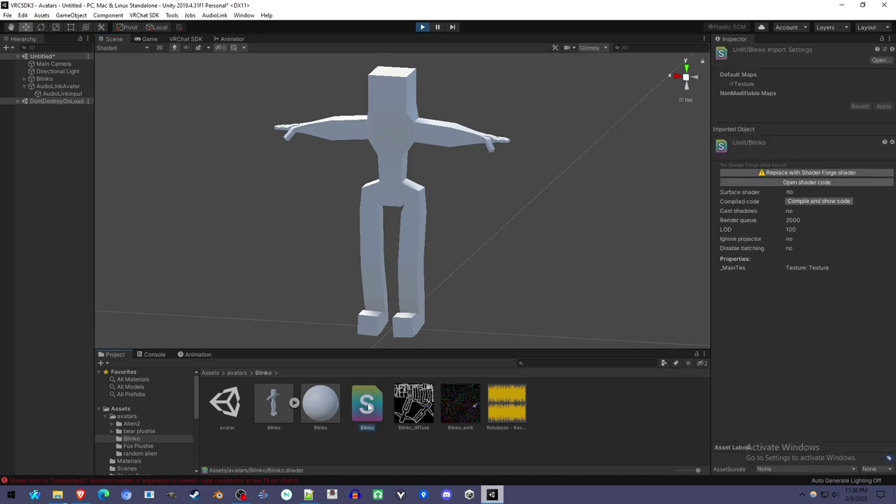
Replace the Blinko shader with a Shader Forge shader, confirming deletion of the existing code.
{"action": "left_click", "coordinate": [803, 178]}
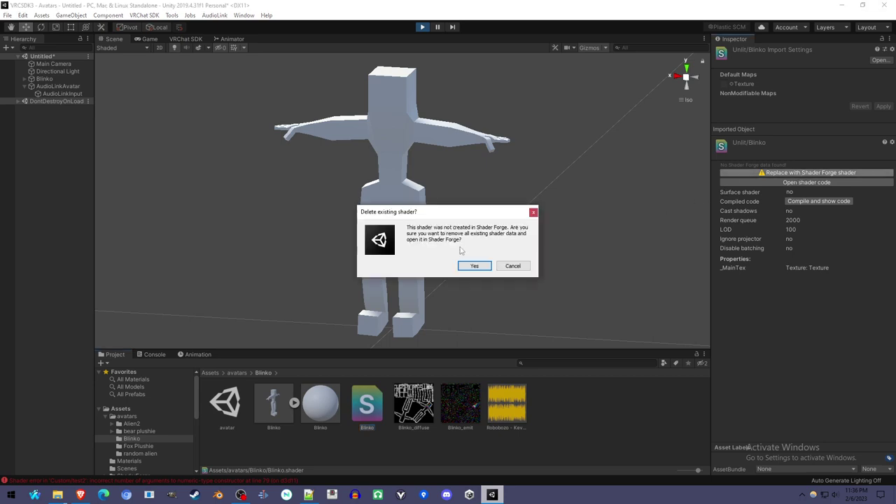
{"action": "left_click", "coordinate": [473, 267]}
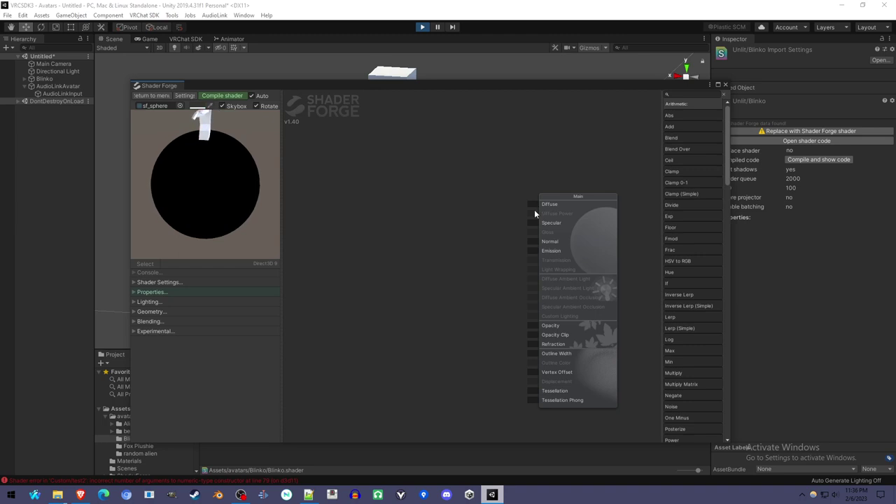
{"action": "mouse_move", "coordinate": [232, 179]}
{"action": "left_mouse_down"}
{"action": "mouse_move", "coordinate": [219, 184]}
{"action": "mouse_move", "coordinate": [236, 183]}
{"action": "left_mouse_up"}
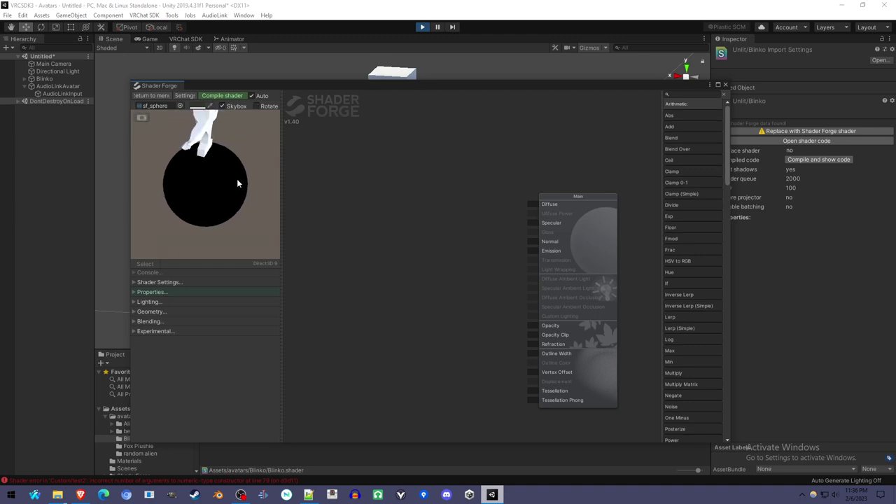
Add a Texture 2D node next to the main node and load Blinko_diffuse into it.
{"action": "right_click", "coordinate": [317, 201]}
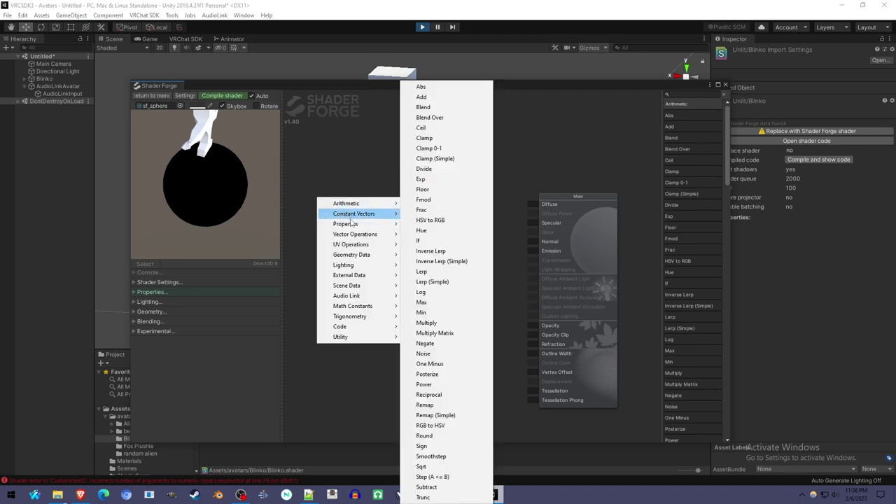
{"action": "mouse_move", "coordinate": [352, 225]}
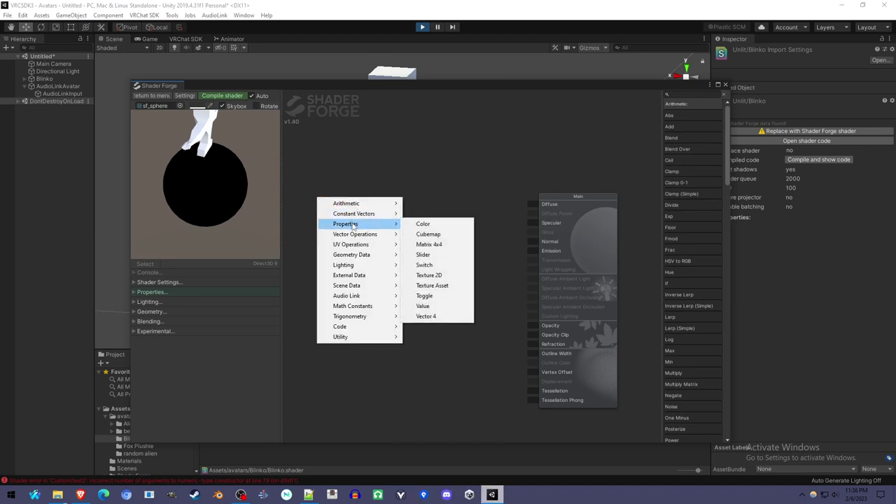
{"action": "left_click", "coordinate": [457, 278]}
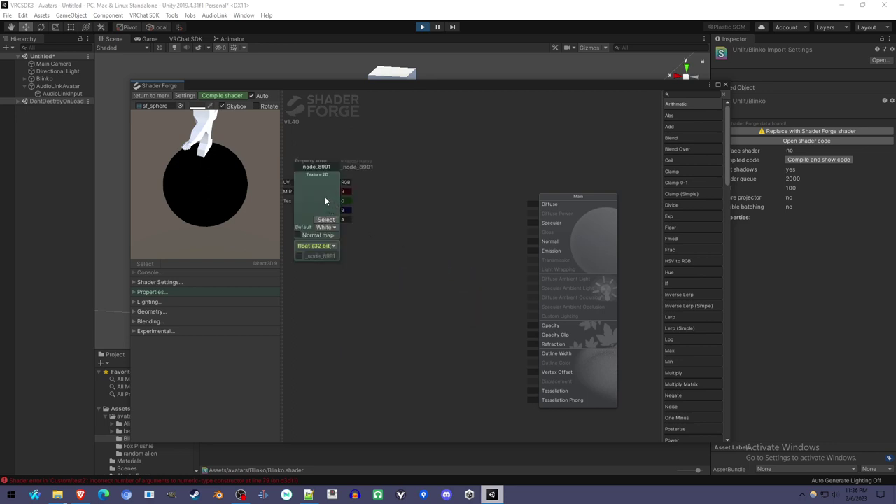
{"action": "left_click_drag", "start_coordinate": [324, 201], "coordinate": [392, 203]}
{"action": "mouse_move", "coordinate": [385, 203]}
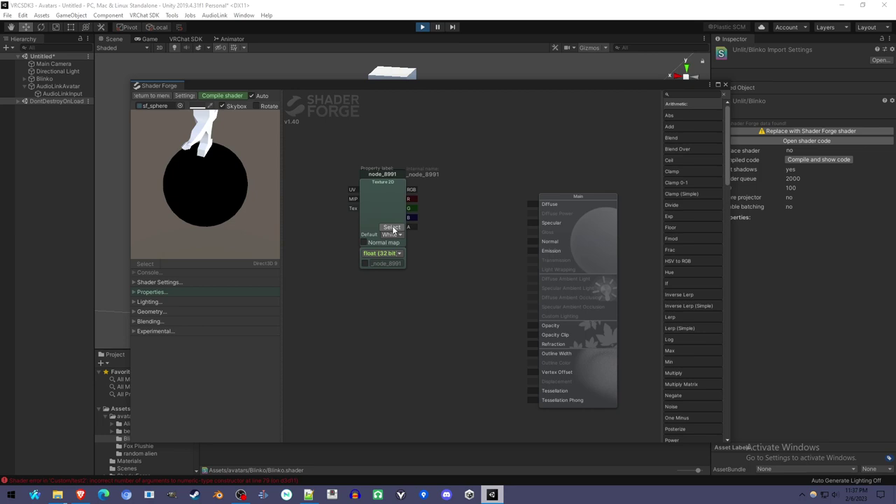
{"action": "left_click", "coordinate": [391, 228]}
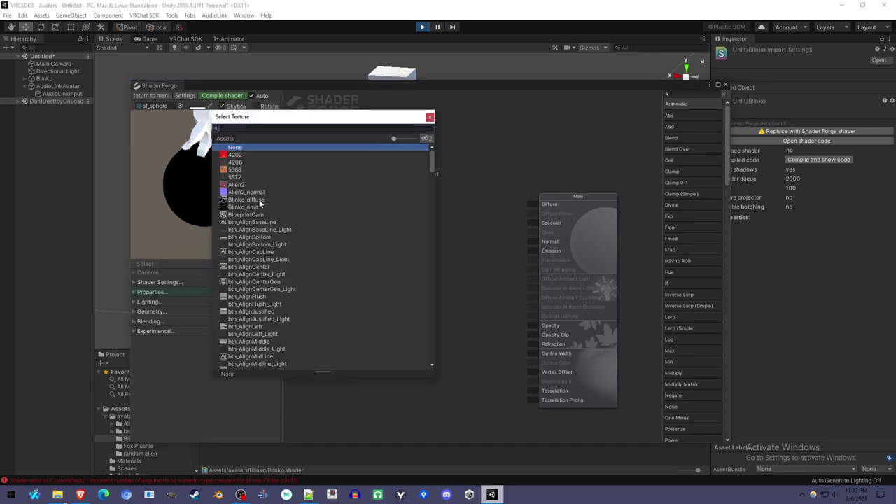
{"action": "double_click", "coordinate": [259, 199]}
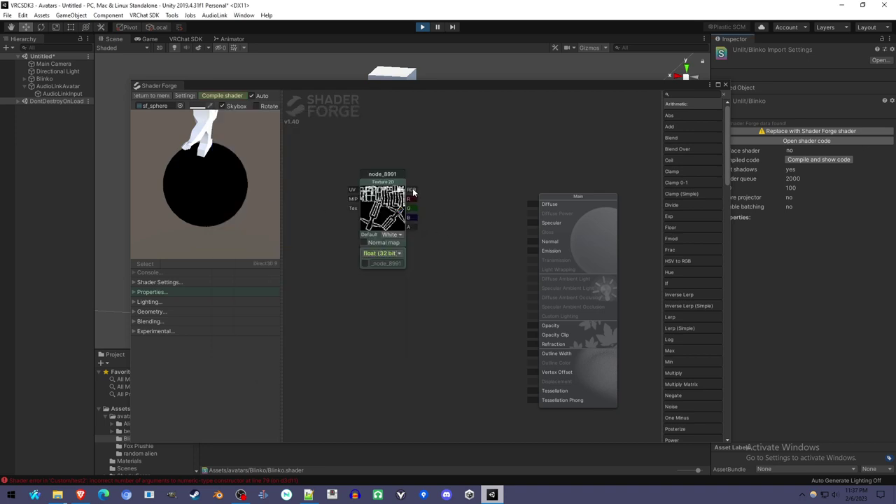
Wire the texture's RGB output into the main node's Diffuse input and check the preview sphere.
{"action": "left_click_drag", "start_coordinate": [413, 192], "coordinate": [531, 208]}
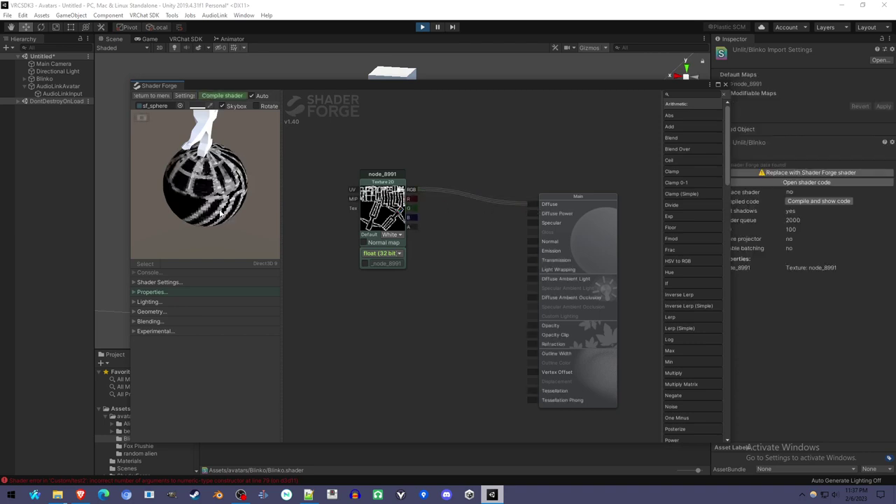
{"action": "left_click_drag", "start_coordinate": [221, 218], "coordinate": [267, 211]}
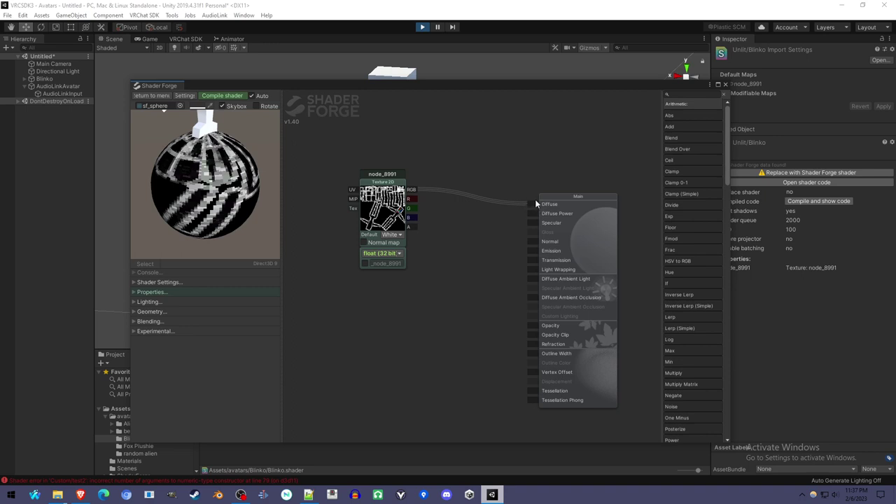
{"action": "left_click_drag", "start_coordinate": [193, 206], "coordinate": [201, 214]}
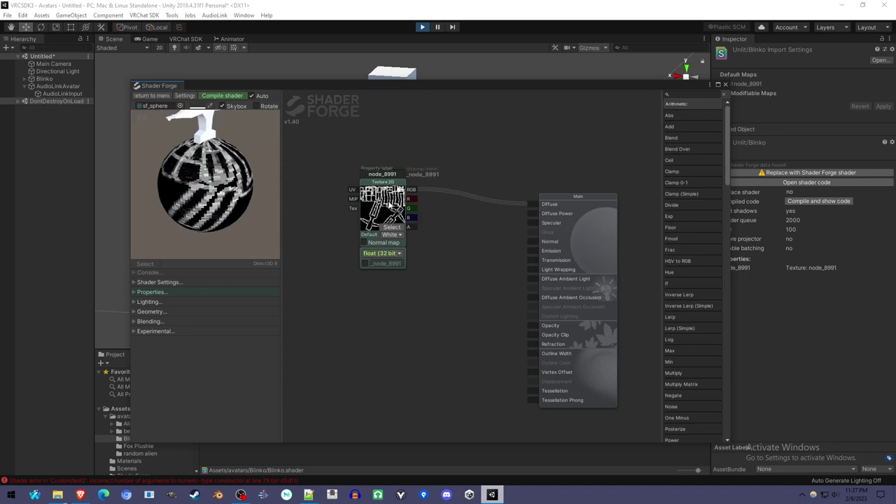
{"action": "left_click_drag", "start_coordinate": [390, 206], "coordinate": [368, 178]}
Rename the diffuse texture node's property label to MainTex.
{"action": "left_click", "coordinate": [373, 145]}
{"action": "type", "text": "MainTex"}
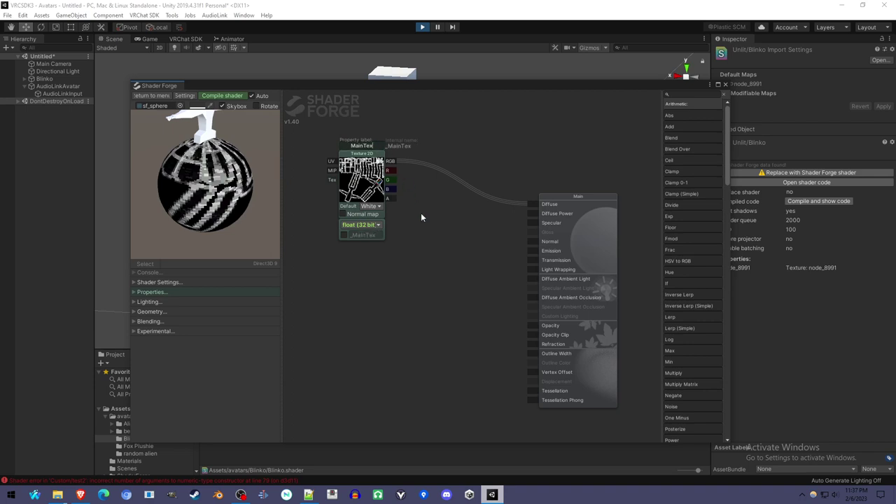
{"action": "left_click", "coordinate": [420, 217]}
{"action": "mouse_move", "coordinate": [360, 186]}
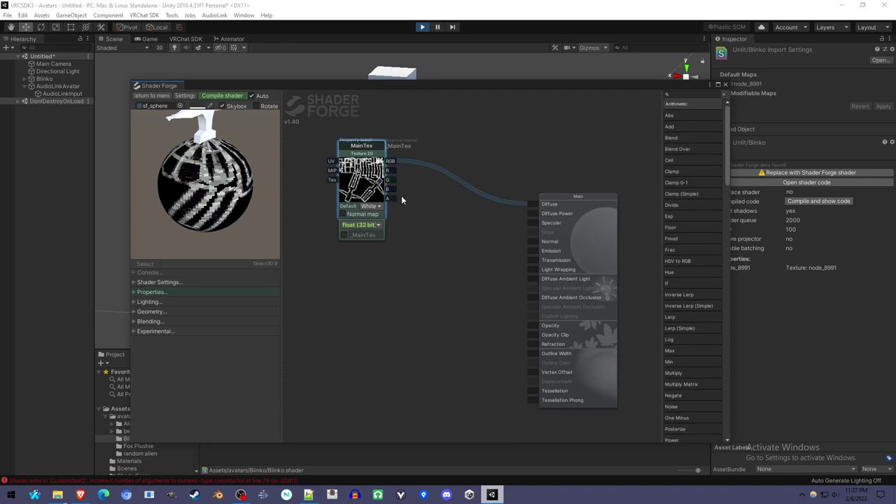
{"action": "left_click_drag", "start_coordinate": [412, 201], "coordinate": [481, 223]}
Duplicate the MainTex node with Ctrl+D, place the copy below it and label it Emmission.
{"action": "mouse_move", "coordinate": [431, 177]}
{"action": "key", "text": "ctrl+d"}
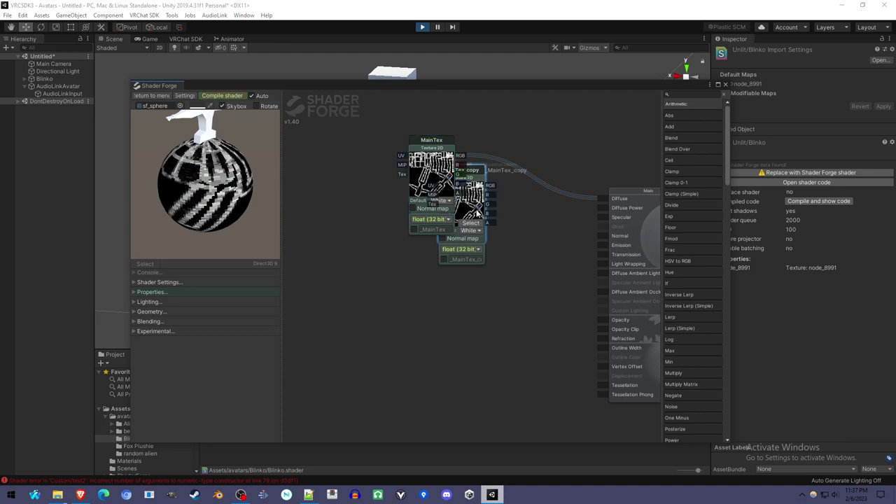
{"action": "left_click_drag", "start_coordinate": [480, 217], "coordinate": [413, 311]}
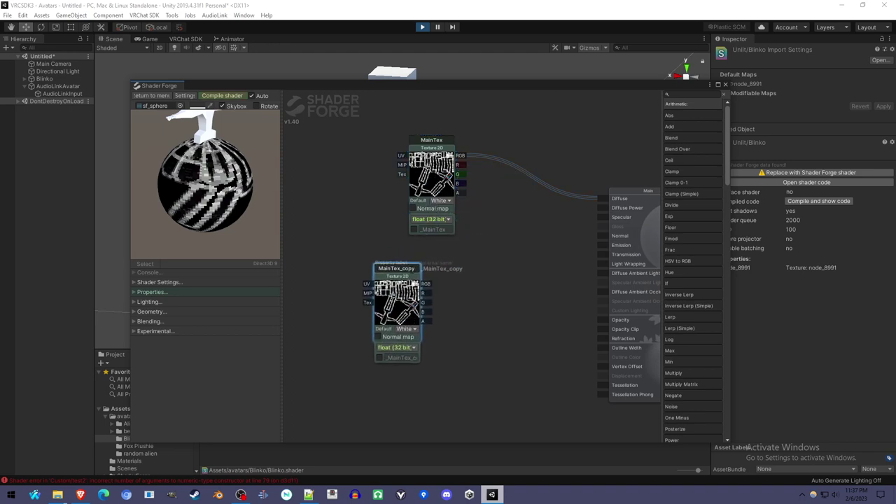
{"action": "left_click", "coordinate": [431, 140]}
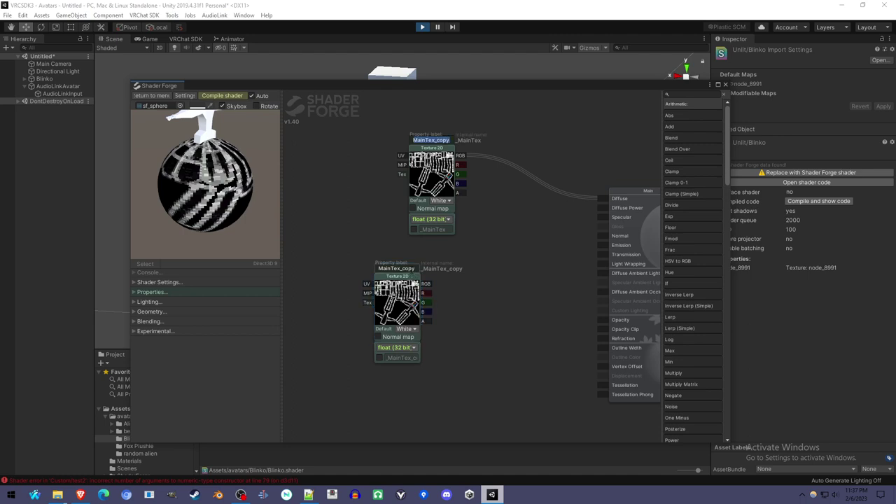
{"action": "double_click", "coordinate": [407, 268]}
{"action": "key", "text": "ctrl+a"}
{"action": "type", "text": "Emmission"}
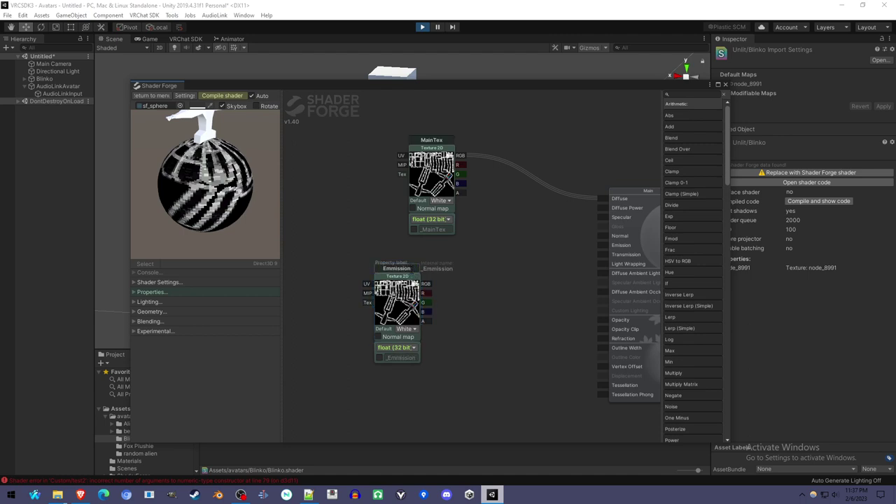
{"action": "key", "text": "Return"}
{"action": "mouse_move", "coordinate": [407, 325]}
Load Blinko_emit into the Emmission texture node and wire its RGB into the main node's Emission.
{"action": "left_click", "coordinate": [412, 321]}
{"action": "double_click", "coordinate": [258, 209]}
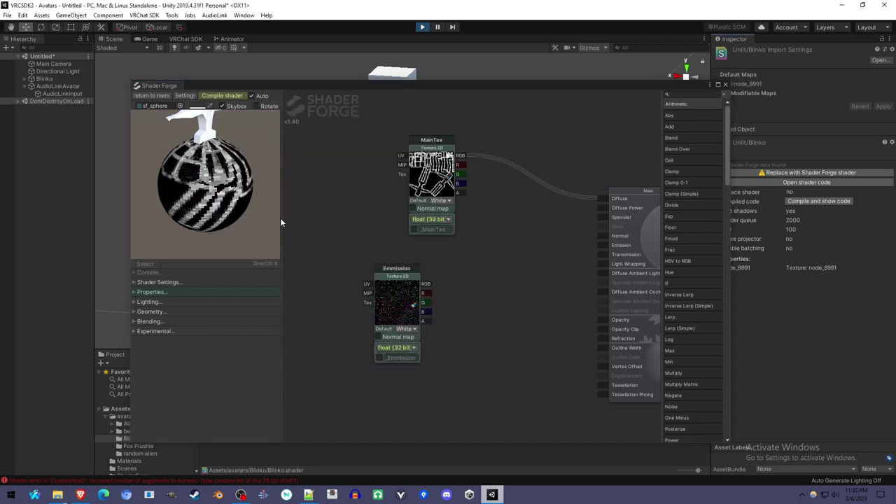
{"action": "left_click_drag", "start_coordinate": [489, 317], "coordinate": [453, 333]}
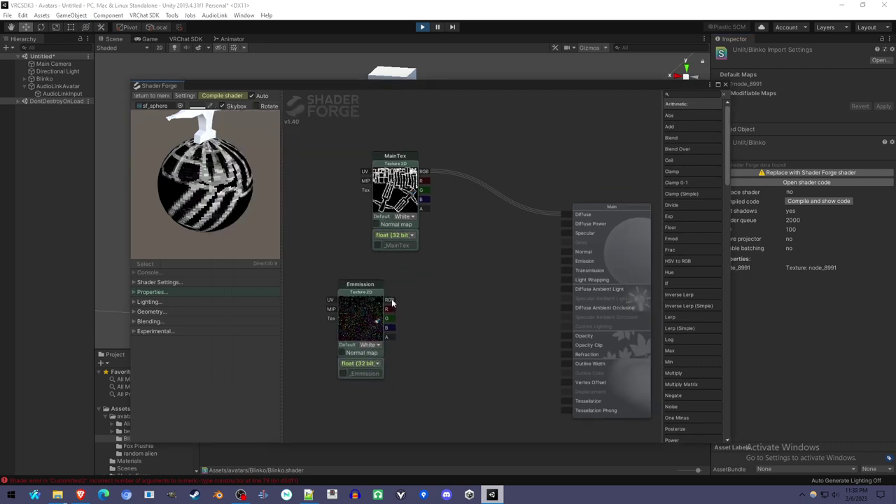
{"action": "left_click_drag", "start_coordinate": [390, 300], "coordinate": [565, 266]}
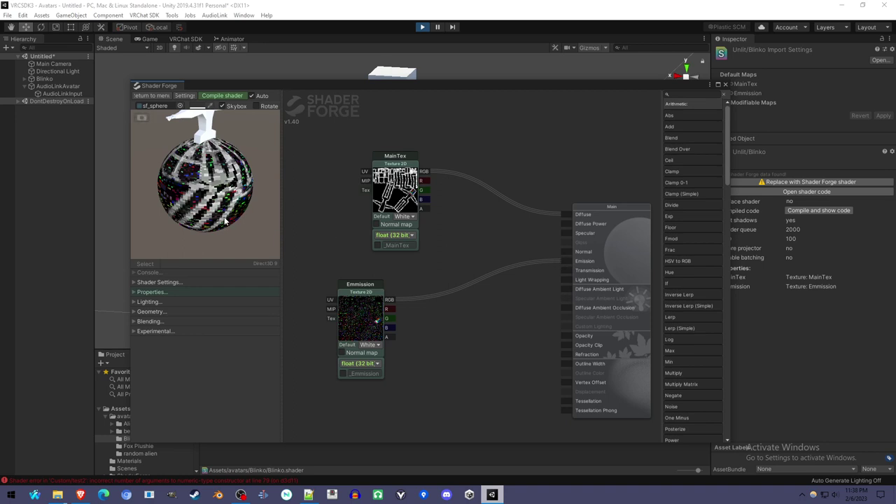
{"action": "left_click_drag", "start_coordinate": [371, 316], "coordinate": [371, 299]}
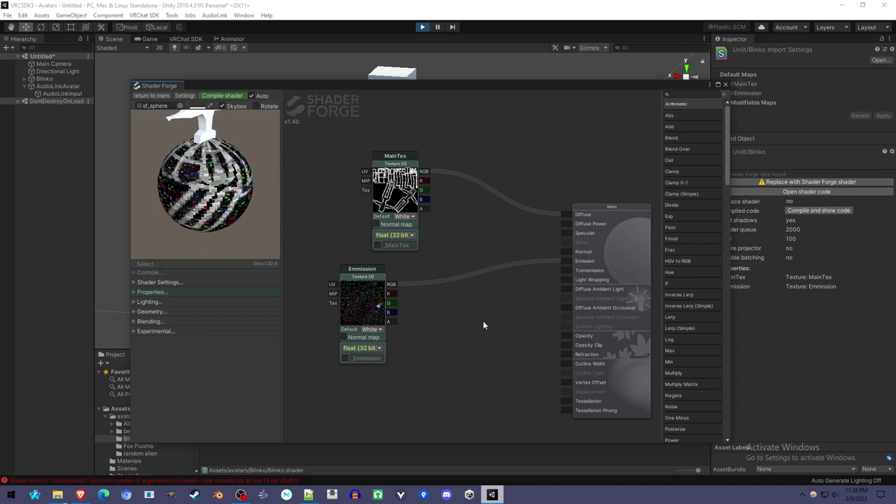
{"action": "left_click_drag", "start_coordinate": [434, 305], "coordinate": [429, 247]}
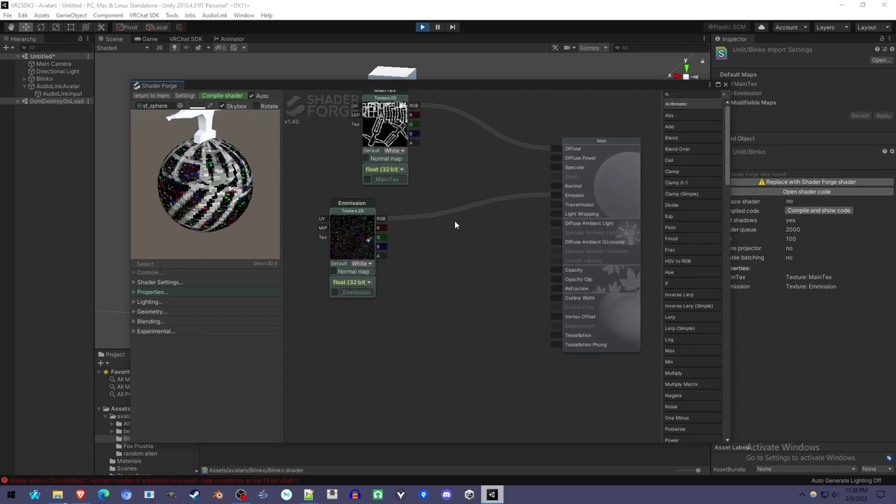
Add an AudioLink node and place it below the Emission node.
{"action": "right_click", "coordinate": [416, 247]}
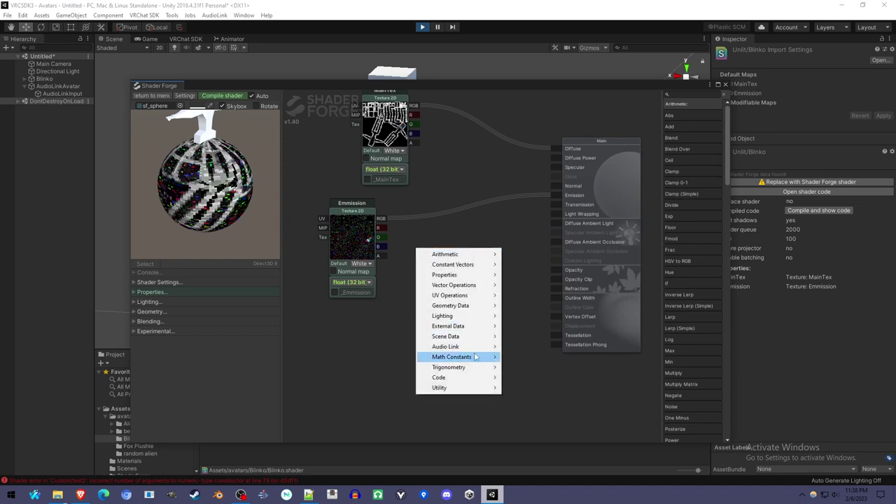
{"action": "mouse_move", "coordinate": [474, 353]}
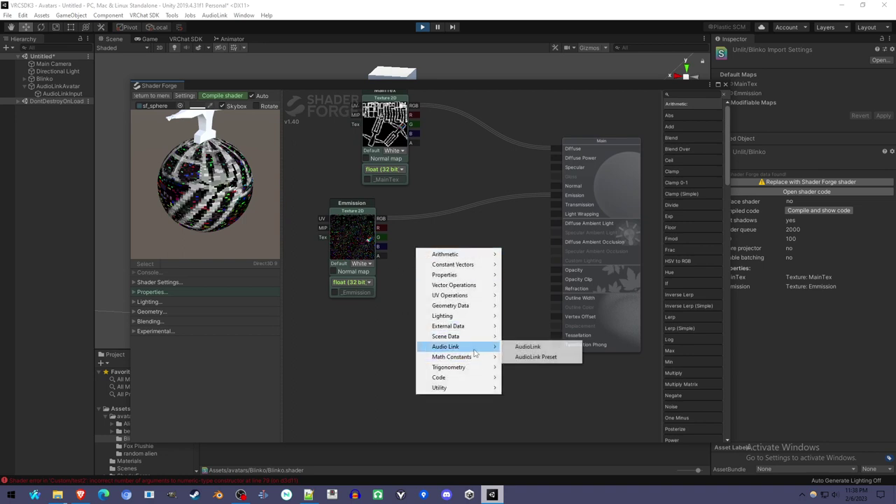
{"action": "left_click", "coordinate": [527, 347]}
{"action": "left_click_drag", "start_coordinate": [415, 254], "coordinate": [430, 321]}
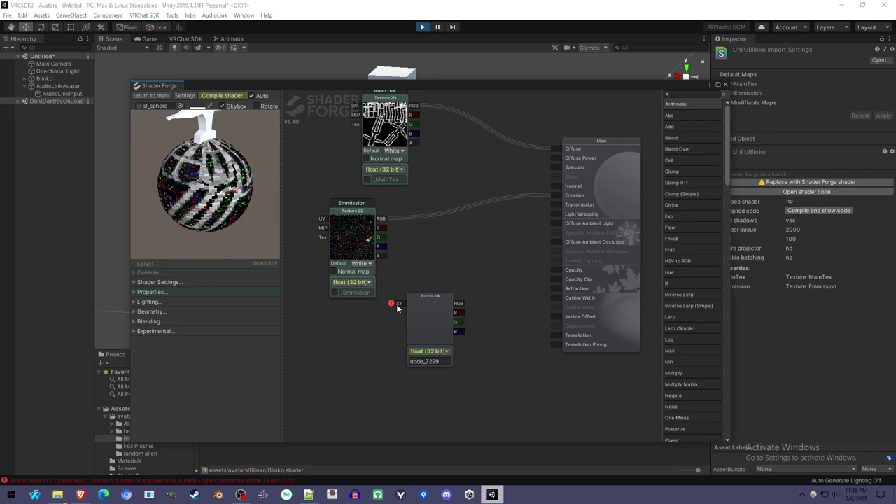
{"action": "left_click_drag", "start_coordinate": [397, 303], "coordinate": [378, 315]}
Add an AudioLink Preset node on Bass beside AudioLink and arrange the nodes up and left.
{"action": "right_click", "coordinate": [316, 347]}
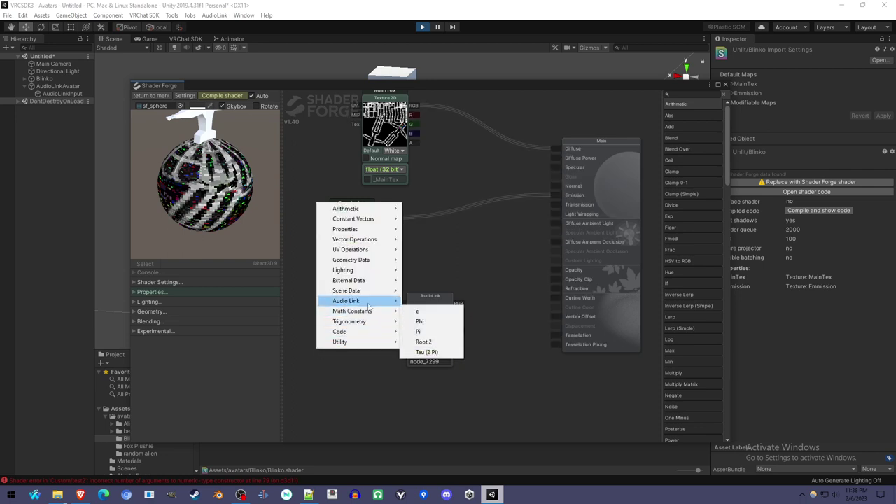
{"action": "mouse_move", "coordinate": [368, 308]}
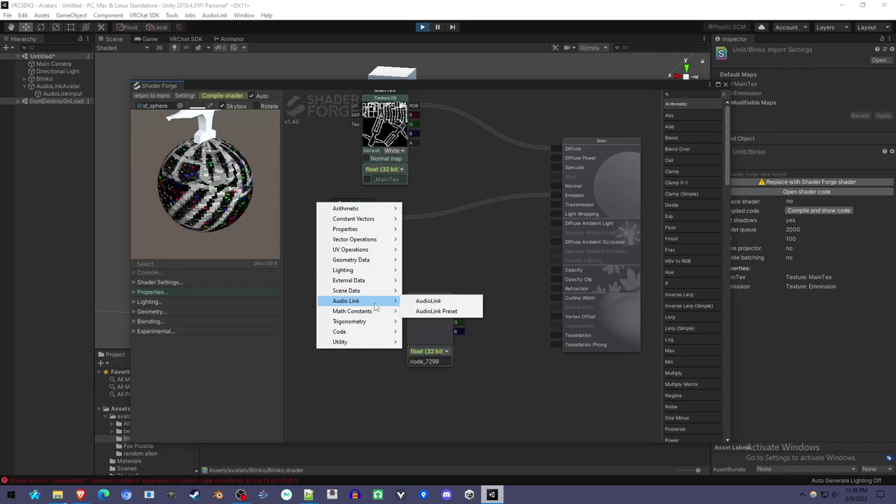
{"action": "left_click", "coordinate": [435, 311]}
{"action": "left_click_drag", "start_coordinate": [420, 309], "coordinate": [400, 303]}
{"action": "left_click_drag", "start_coordinate": [354, 210], "coordinate": [329, 201]}
{"action": "left_click_drag", "start_coordinate": [430, 308], "coordinate": [414, 299]}
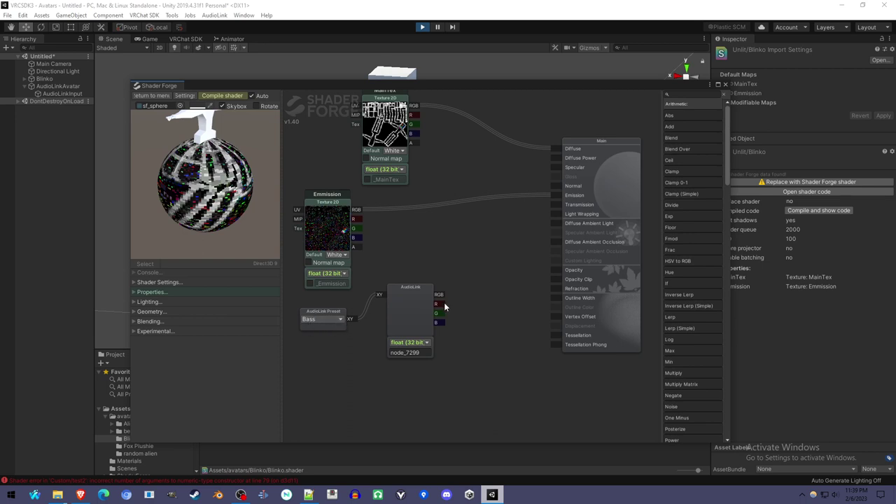
Plug AudioLink's R output into the main node's Emission input and compile the shader.
{"action": "left_click_drag", "start_coordinate": [442, 306], "coordinate": [457, 301]}
{"action": "left_click_drag", "start_coordinate": [550, 200], "coordinate": [554, 199]}
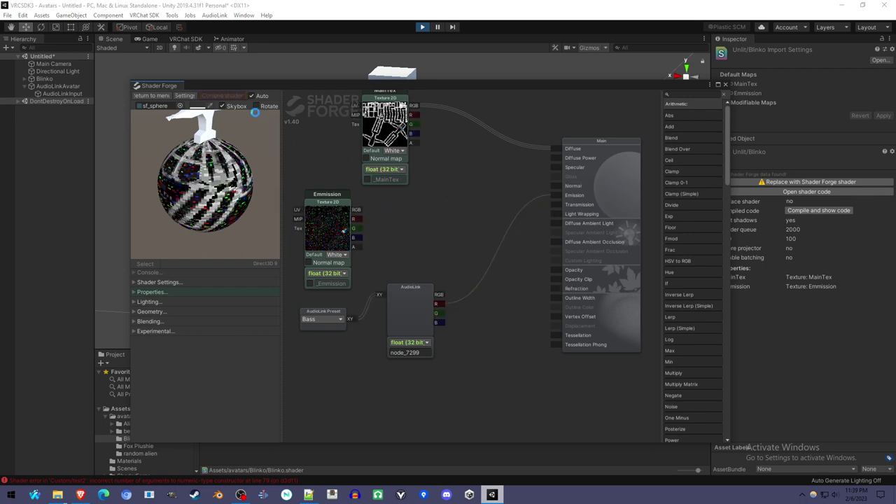
{"action": "left_click", "coordinate": [238, 98]}
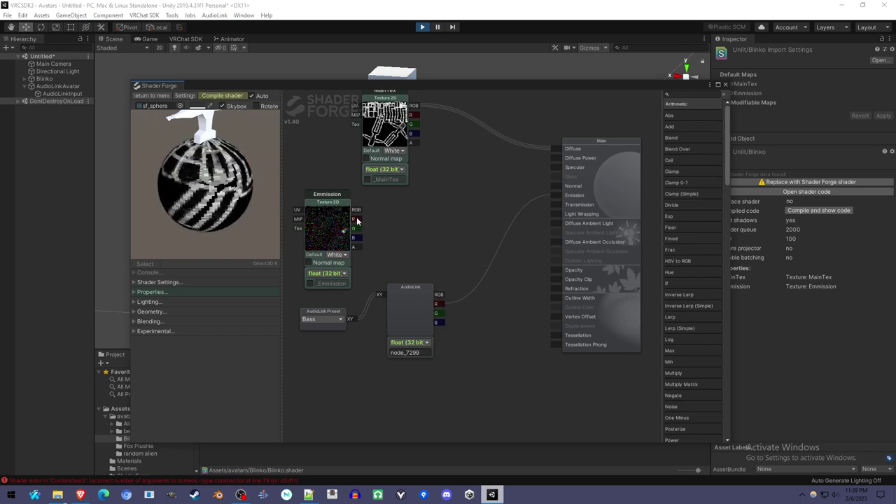
Switch the AudioLink Preset band to Upper Mid, then back to Bass.
{"action": "left_click_drag", "start_coordinate": [412, 313], "coordinate": [392, 331]}
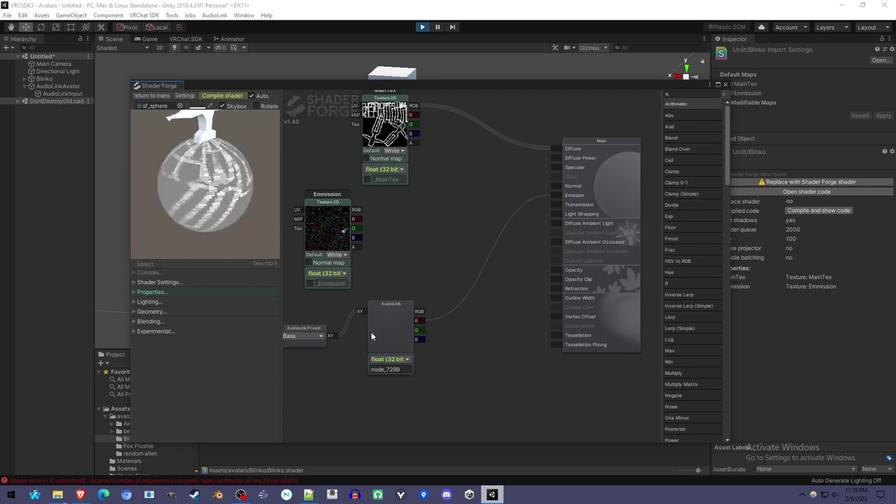
{"action": "left_click", "coordinate": [305, 336]}
{"action": "left_click", "coordinate": [353, 364]}
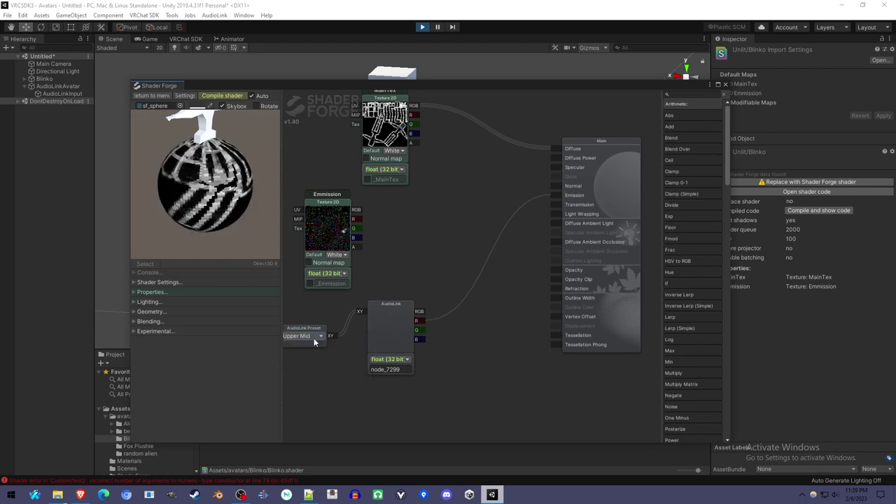
{"action": "left_click", "coordinate": [313, 337]}
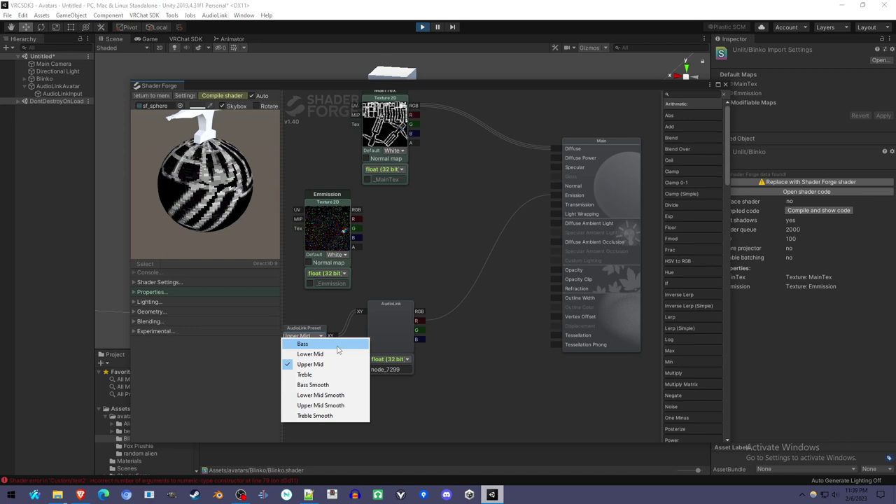
{"action": "left_click", "coordinate": [336, 346]}
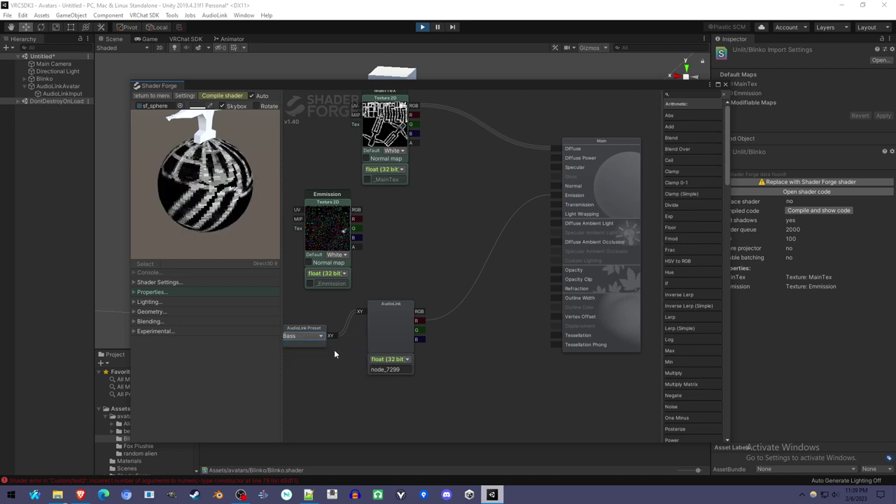
{"action": "left_click_drag", "start_coordinate": [335, 354], "coordinate": [373, 338]}
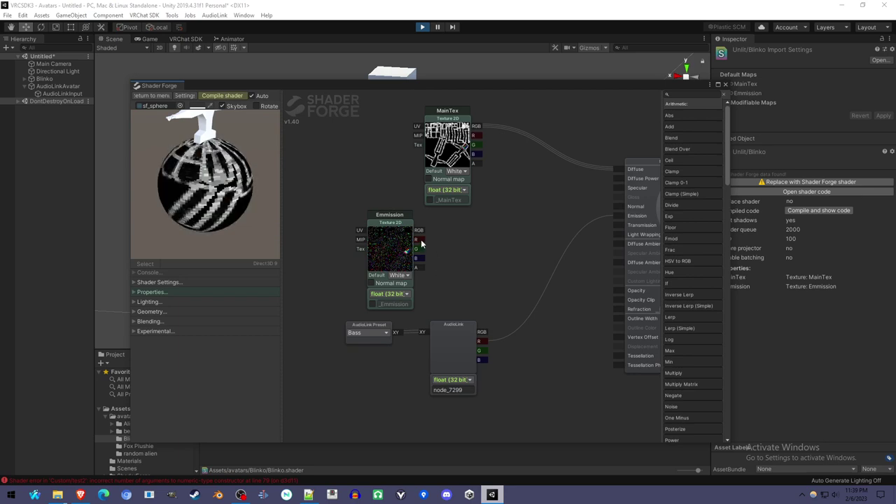
Add an Add node and a Multiply node to the graph, positioning Multiply near the Emission texture node.
{"action": "mouse_move", "coordinate": [398, 243]}
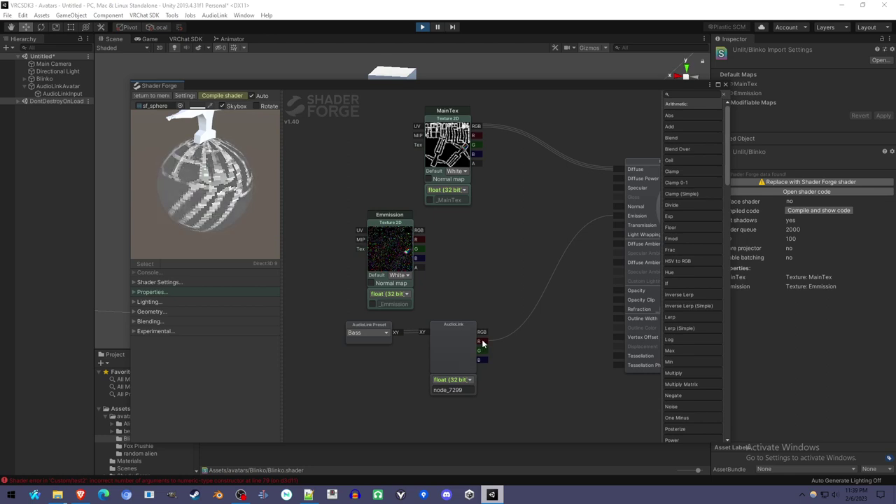
{"action": "left_click_drag", "start_coordinate": [455, 335], "coordinate": [403, 344]}
{"action": "right_click", "coordinate": [475, 251]}
{"action": "mouse_move", "coordinate": [493, 256]}
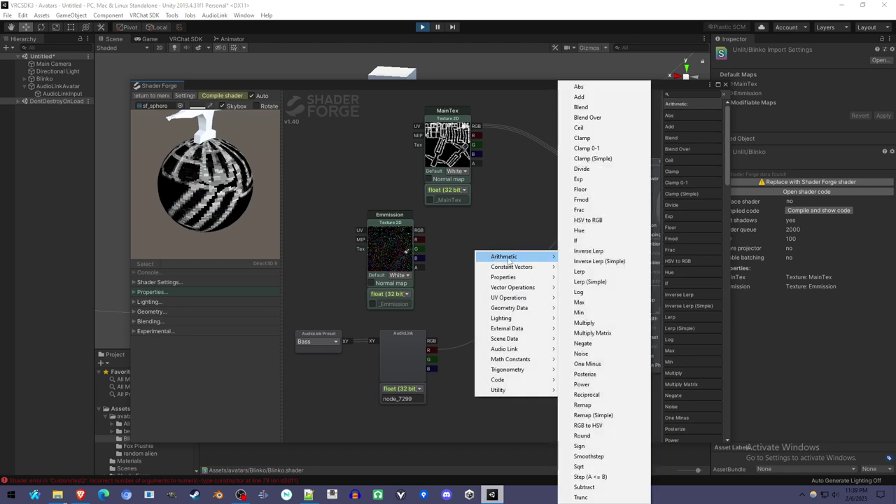
{"action": "left_click", "coordinate": [607, 100]}
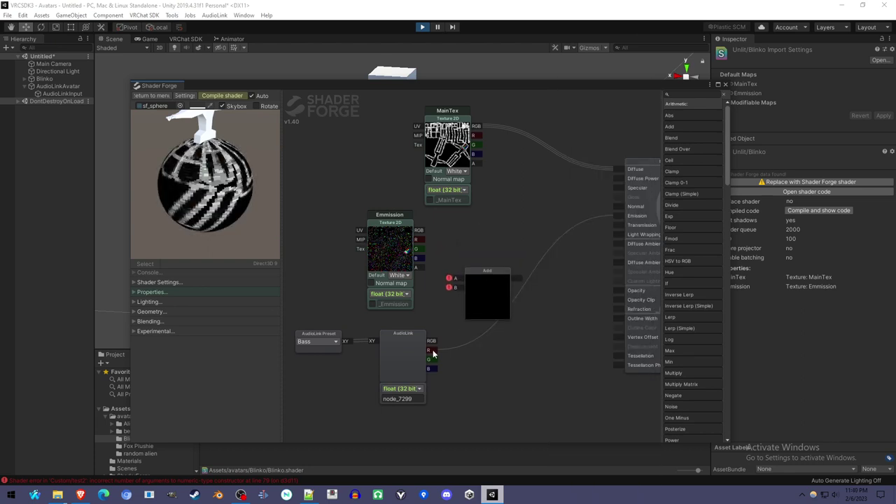
{"action": "left_click", "coordinate": [487, 299]}
{"action": "right_click", "coordinate": [488, 296]}
{"action": "mouse_move", "coordinate": [490, 288]}
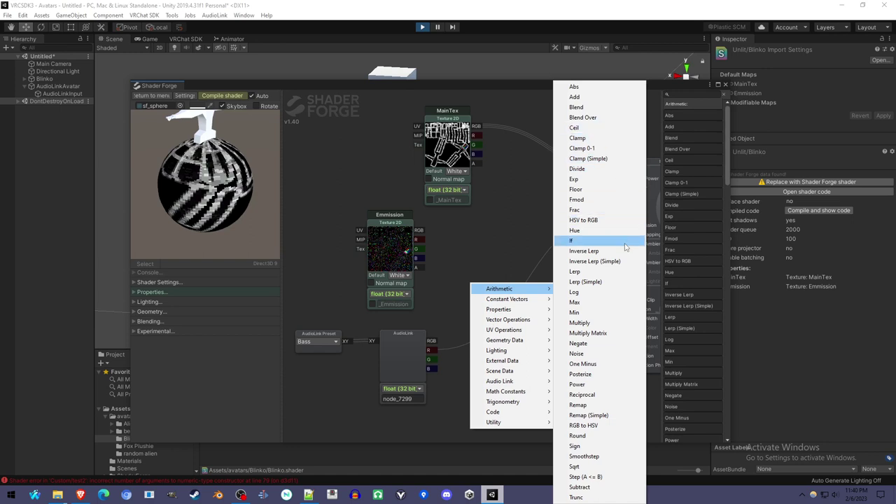
{"action": "left_click", "coordinate": [626, 323]}
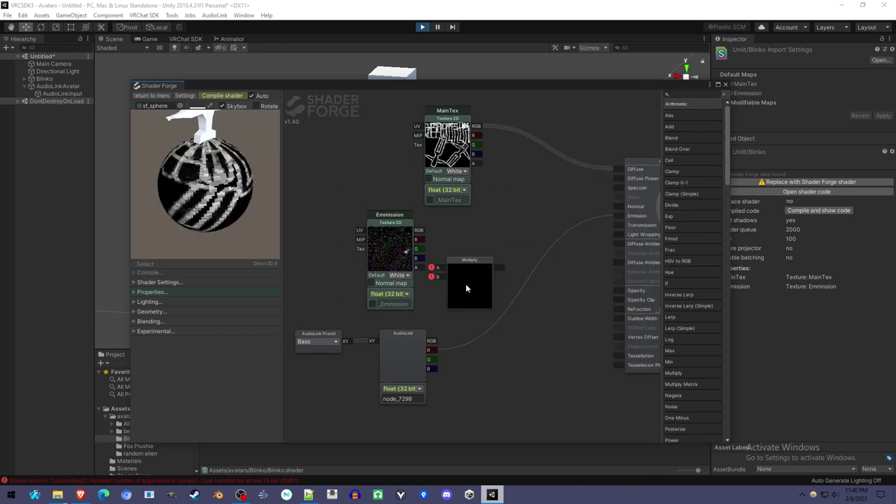
{"action": "left_click_drag", "start_coordinate": [460, 292], "coordinate": [483, 300]}
Wire AudioLink R and the Emission texture's R into Multiply, and send its result to Emission.
{"action": "left_click_drag", "start_coordinate": [434, 355], "coordinate": [462, 289]}
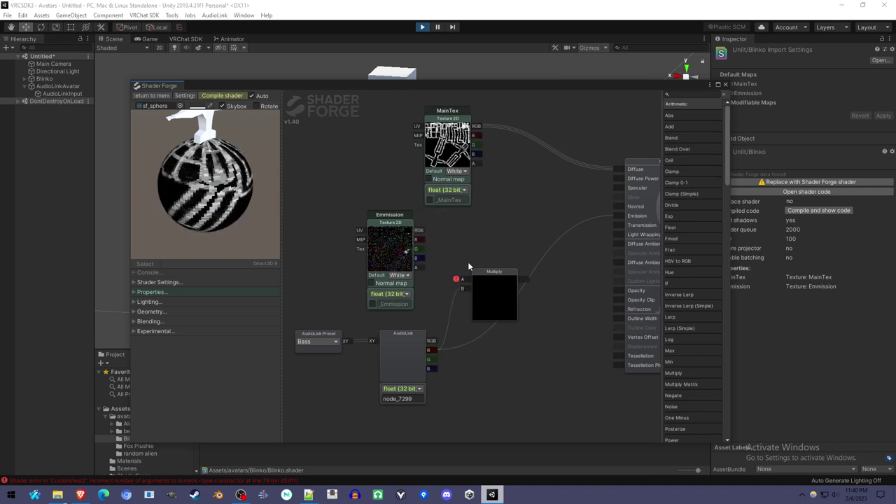
{"action": "left_click_drag", "start_coordinate": [422, 242], "coordinate": [463, 280]}
{"action": "mouse_move", "coordinate": [392, 242]}
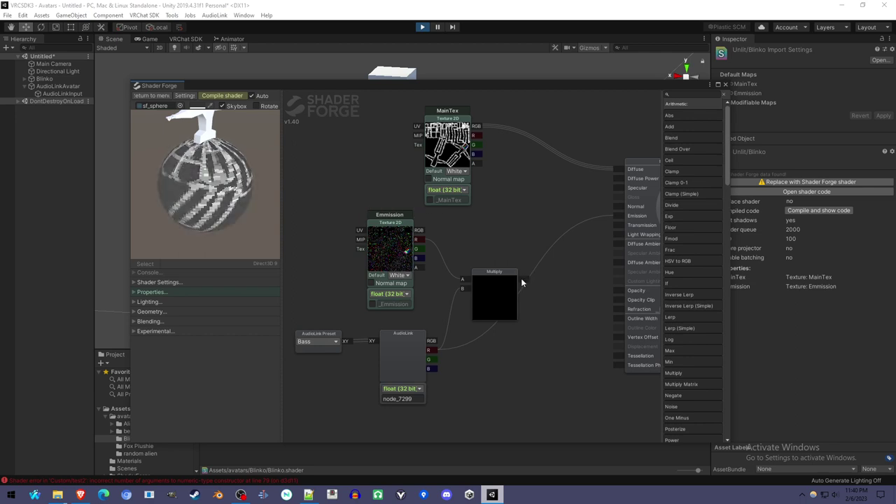
{"action": "left_click_drag", "start_coordinate": [521, 283], "coordinate": [616, 215]}
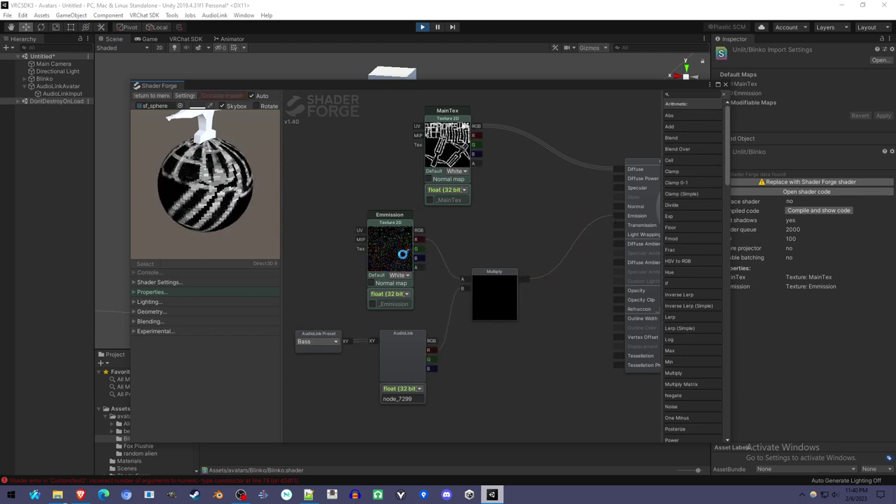
{"action": "left_click_drag", "start_coordinate": [171, 222], "coordinate": [218, 202]}
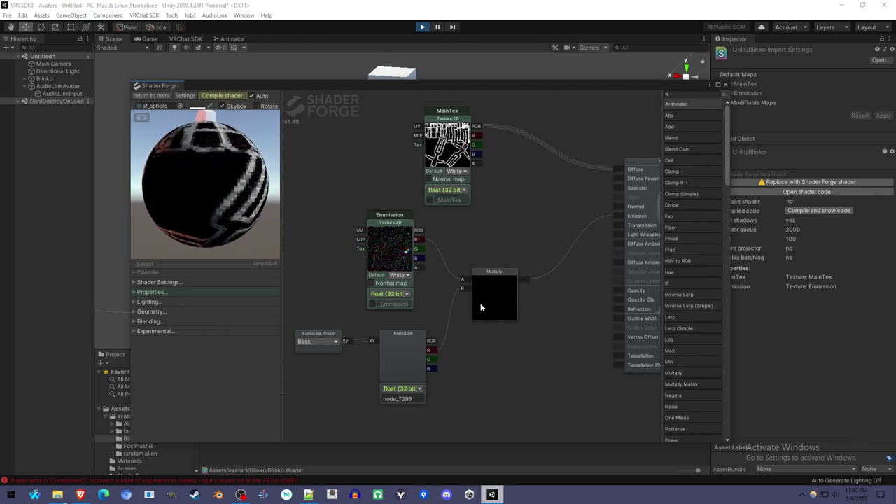
Box-select the AudioLink Preset, AudioLink and Multiply nodes as one group.
{"action": "scroll", "coordinate": [499, 295], "scroll_direction": "down", "scroll_amount": 2}
{"action": "middle_click_drag", "start_coordinate": [506, 317], "coordinate": [477, 320]}
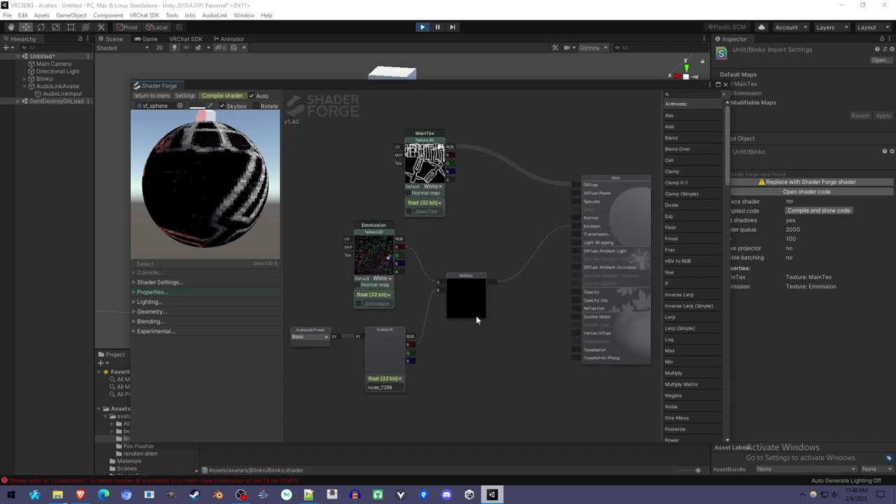
{"action": "left_click_drag", "start_coordinate": [370, 254], "coordinate": [361, 254]}
{"action": "scroll", "coordinate": [371, 267], "scroll_direction": "up", "scroll_amount": 1}
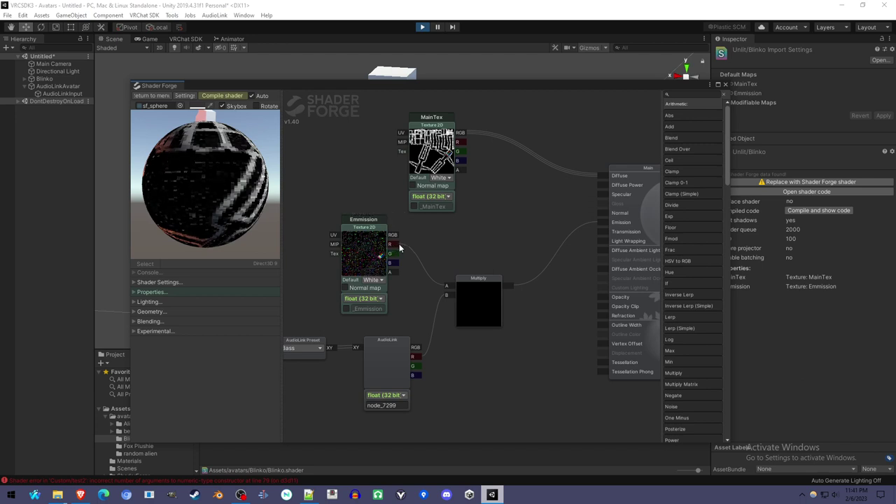
{"action": "scroll", "coordinate": [478, 350], "scroll_direction": "down", "scroll_amount": 3}
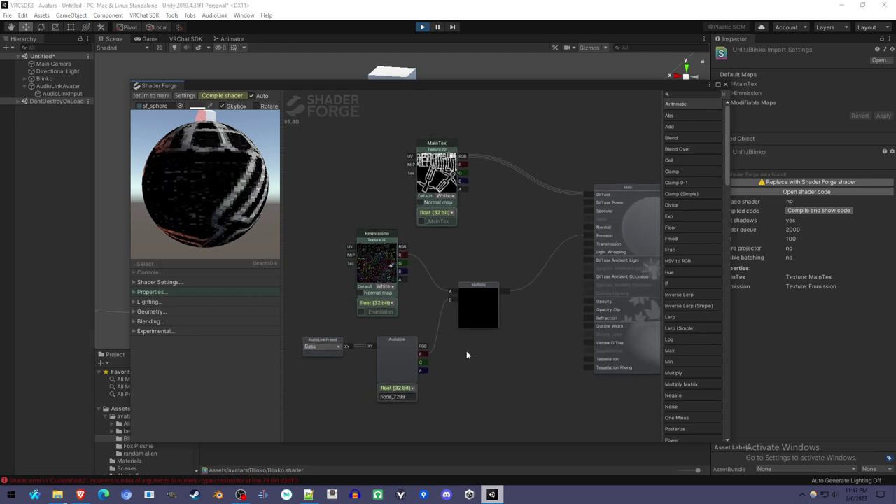
{"action": "left_click_drag", "start_coordinate": [489, 289], "coordinate": [462, 297]}
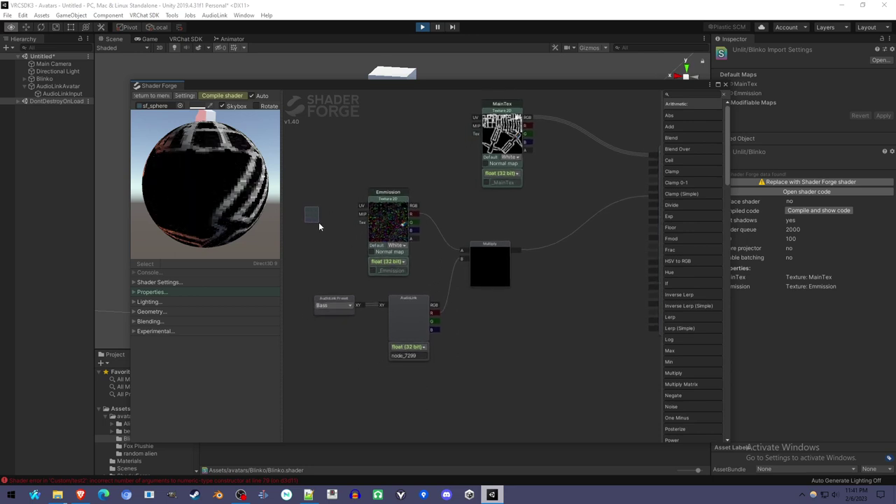
{"action": "left_click_drag", "start_coordinate": [301, 296], "coordinate": [455, 381]}
{"action": "left_click_drag", "start_coordinate": [536, 323], "coordinate": [321, 285]}
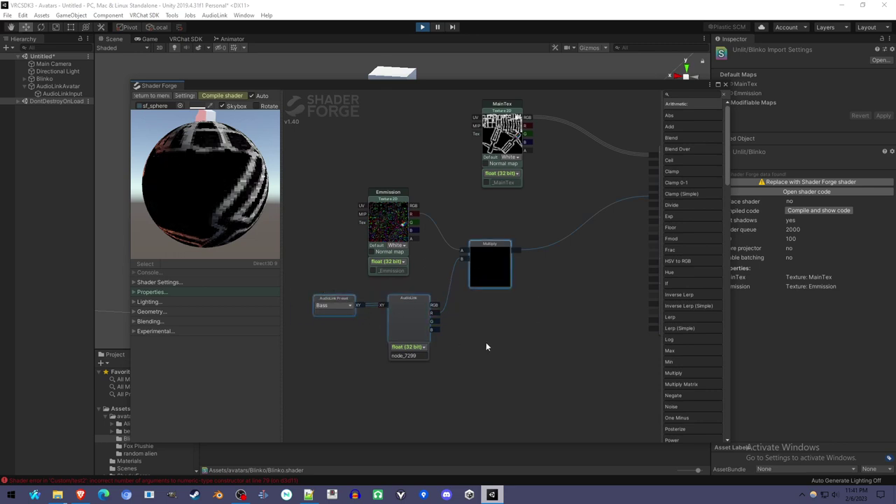
Duplicate the selected node chain twice with Ctrl+D, stacking each copy lower down.
{"action": "key", "text": "ctrl+d"}
{"action": "left_click_drag", "start_coordinate": [523, 293], "coordinate": [547, 343]}
{"action": "middle_click_drag", "start_coordinate": [548, 381], "coordinate": [510, 280]}
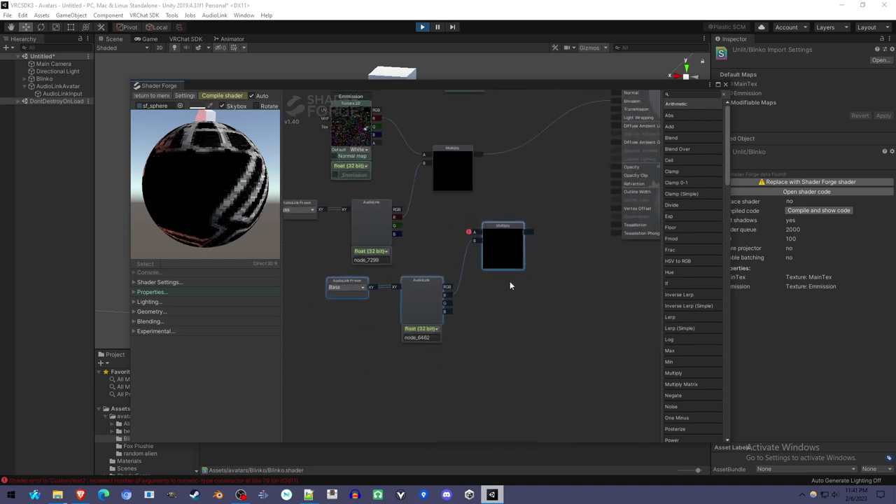
{"action": "key", "text": "ctrl+d"}
{"action": "left_click_drag", "start_coordinate": [529, 289], "coordinate": [514, 336]}
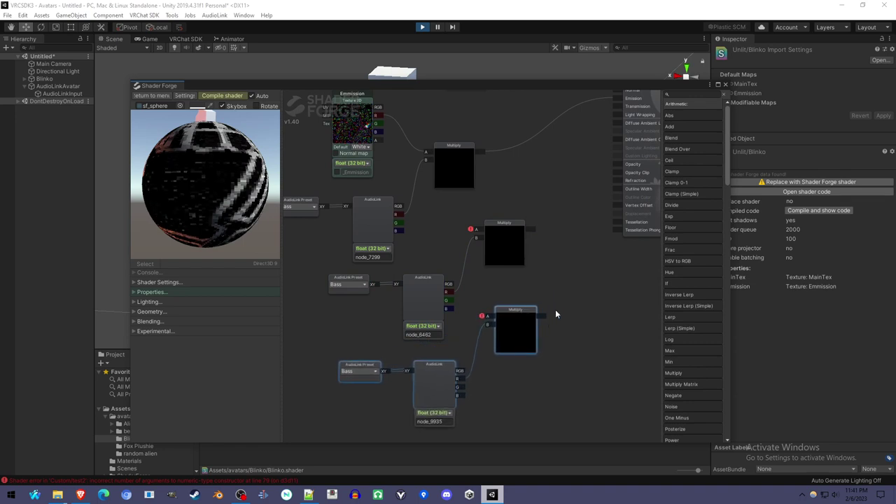
{"action": "scroll", "coordinate": [555, 310], "scroll_direction": "down", "scroll_amount": 3}
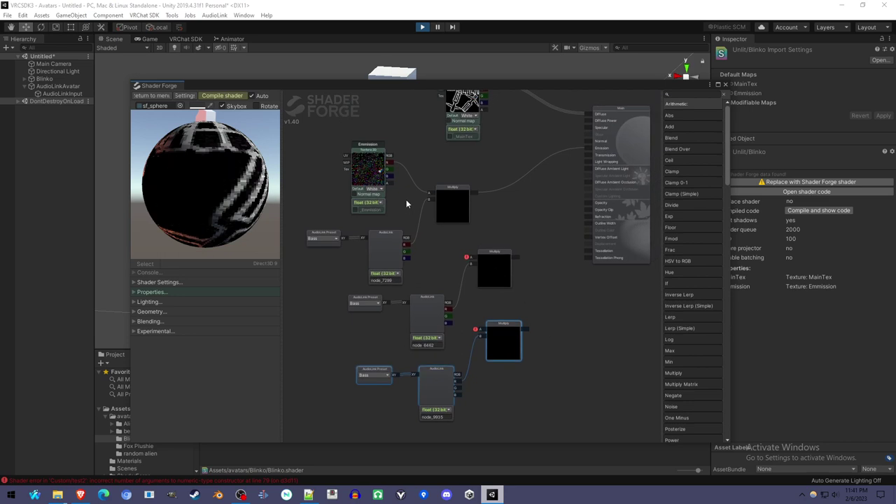
Set the second AudioLink preset to Lower Mid and the third to Upper Mid.
{"action": "left_click", "coordinate": [364, 305]}
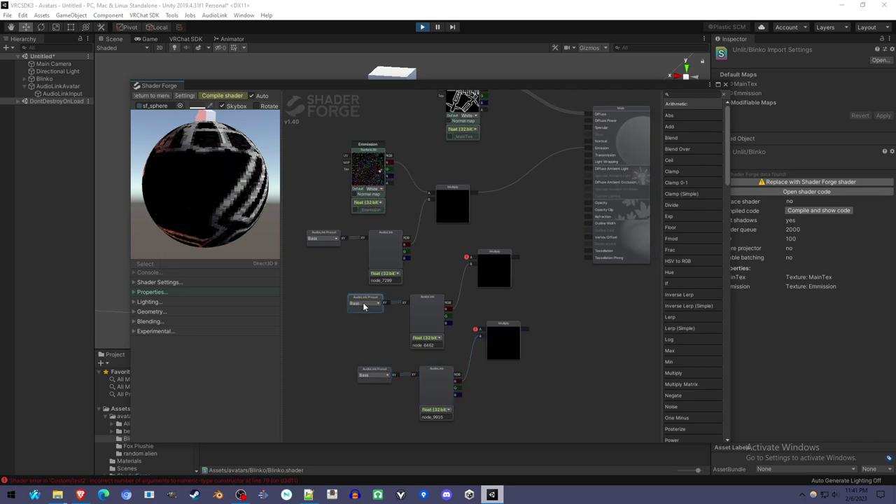
{"action": "left_click", "coordinate": [364, 305]}
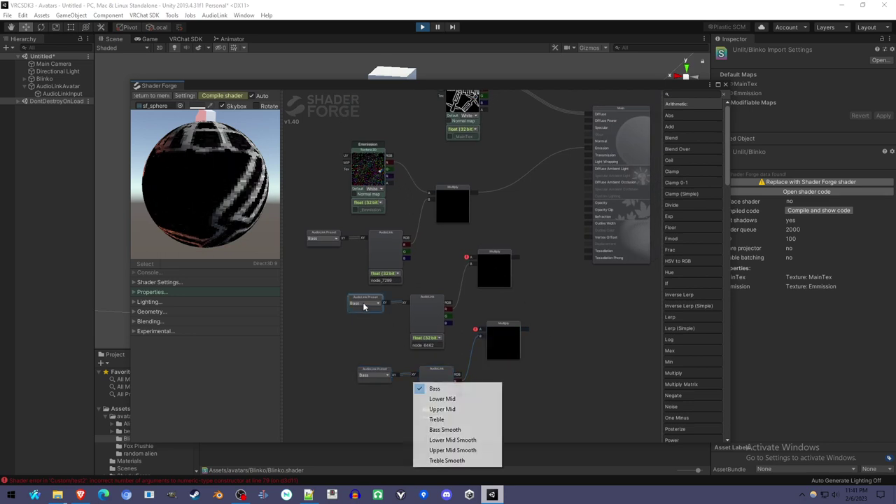
{"action": "left_click", "coordinate": [462, 398]}
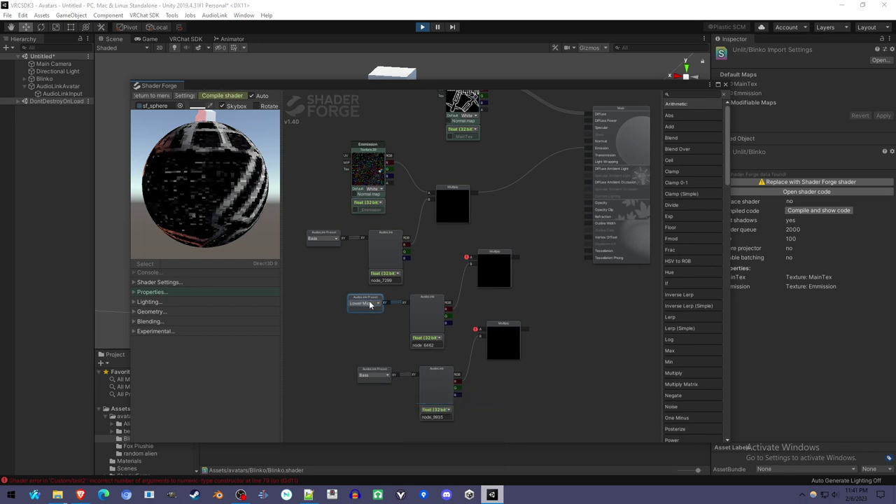
{"action": "left_click", "coordinate": [378, 376]}
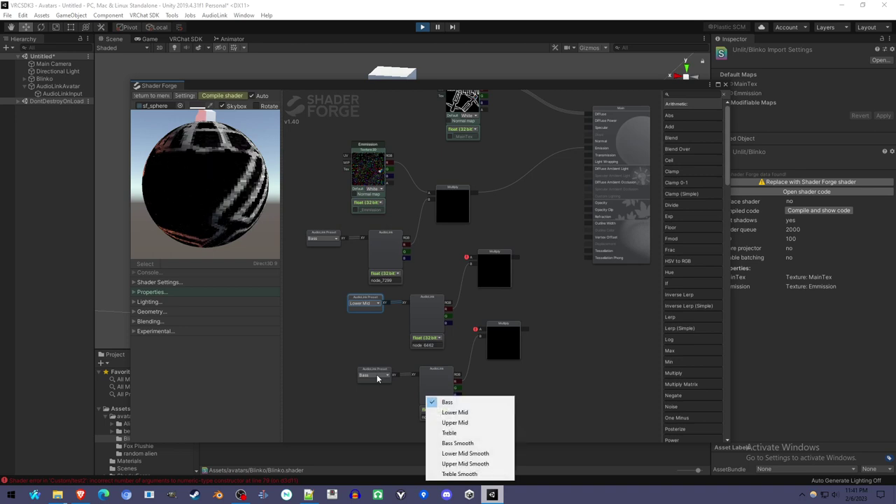
{"action": "left_click", "coordinate": [474, 422]}
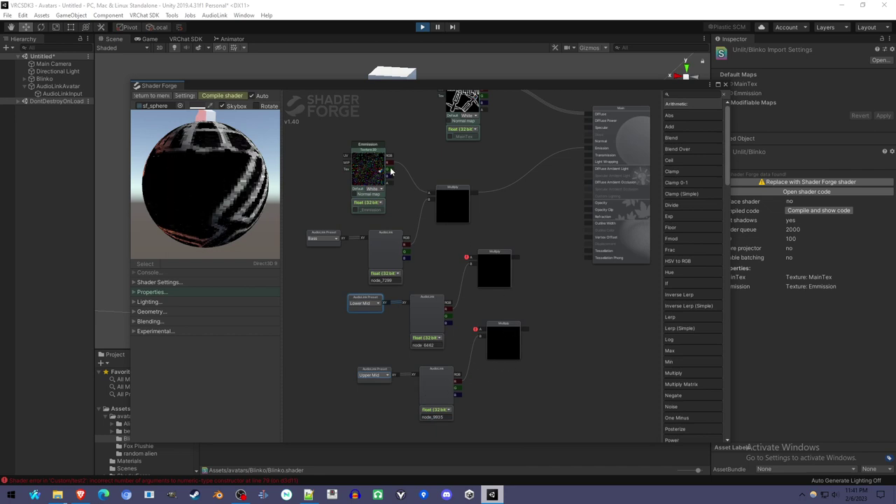
Feed the Emission texture into the second and third Multiply nodes.
{"action": "left_click_drag", "start_coordinate": [390, 163], "coordinate": [469, 259]}
{"action": "left_click_drag", "start_coordinate": [390, 175], "coordinate": [480, 331]}
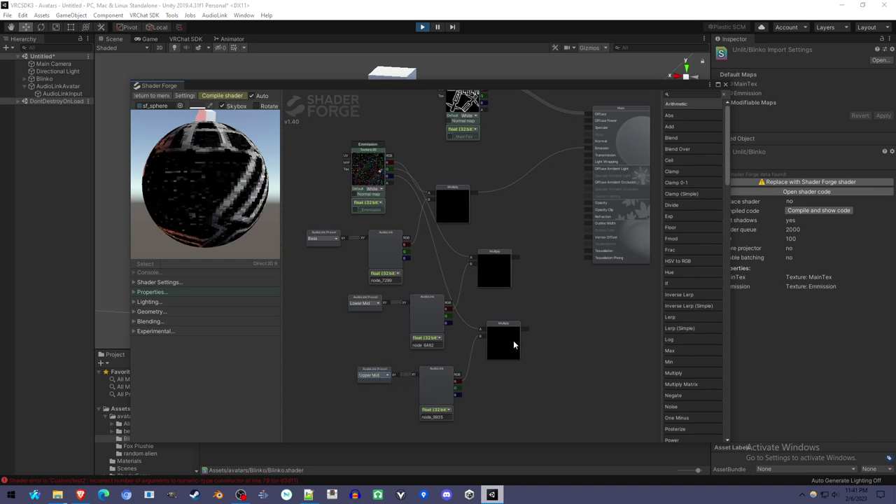
{"action": "middle_click_drag", "start_coordinate": [533, 276], "coordinate": [500, 290]}
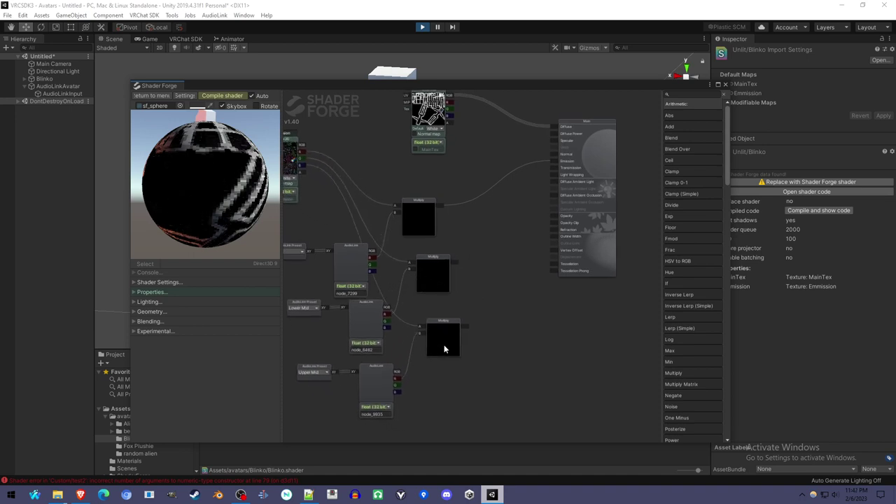
Add an Append node to the graph near the Multiply nodes.
{"action": "right_click", "coordinate": [493, 251]}
{"action": "mouse_move", "coordinate": [517, 277]}
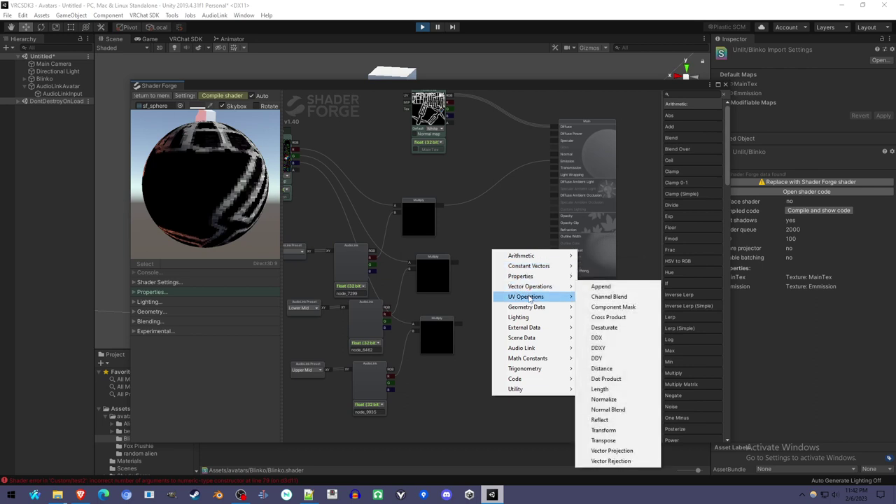
{"action": "left_click", "coordinate": [614, 289]}
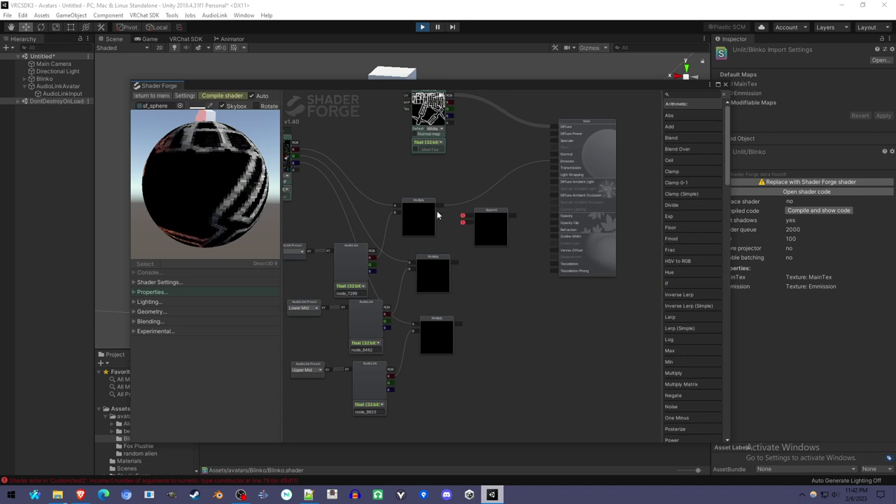
{"action": "middle_click_drag", "start_coordinate": [448, 225], "coordinate": [497, 242]}
{"action": "scroll", "coordinate": [497, 238], "scroll_direction": "up", "scroll_amount": 3}
{"action": "scroll", "coordinate": [448, 234], "scroll_direction": "down", "scroll_amount": 3}
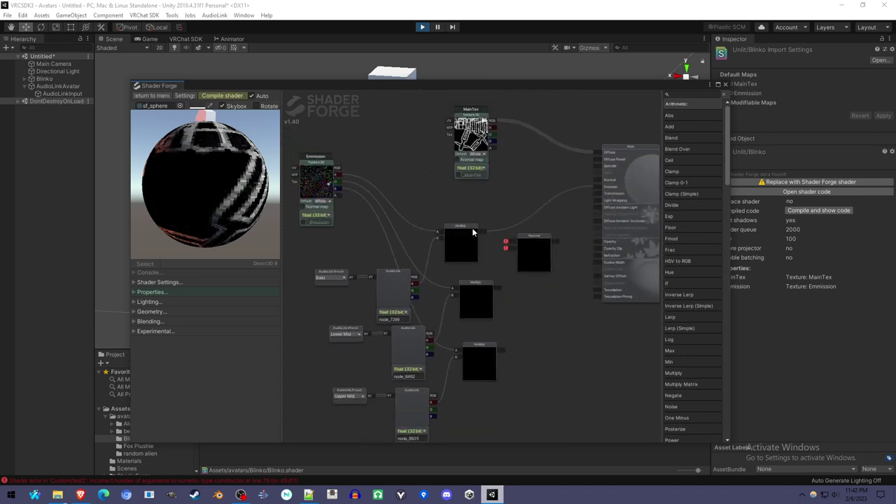
{"action": "scroll", "coordinate": [478, 225], "scroll_direction": "up", "scroll_amount": 3}
{"action": "middle_click_drag", "start_coordinate": [485, 233], "coordinate": [495, 152]}
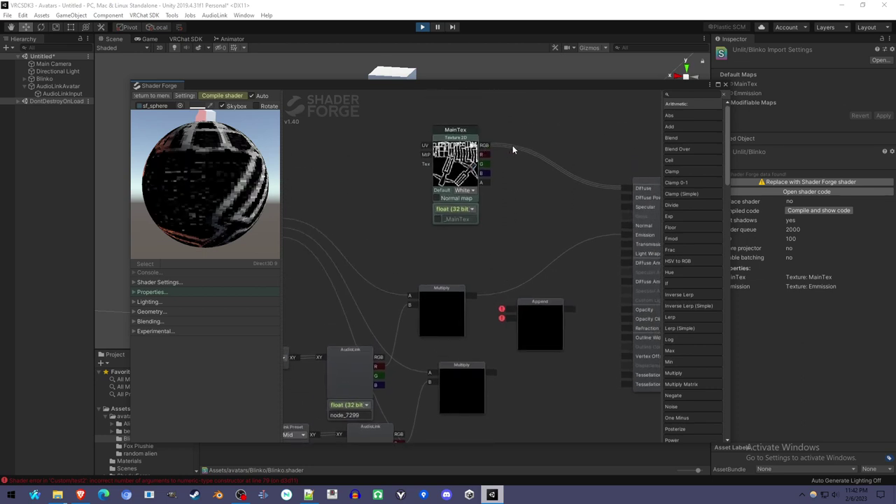
{"action": "scroll", "coordinate": [495, 236], "scroll_direction": "down", "scroll_amount": 2}
Wire the Multiply results into Append, connect Append to the Emission input, and compile the shader.
{"action": "left_click_drag", "start_coordinate": [486, 199], "coordinate": [514, 210]}
{"action": "mouse_move", "coordinate": [512, 260]}
{"action": "left_mouse_down"}
{"action": "mouse_move", "coordinate": [525, 216]}
{"action": "mouse_move", "coordinate": [512, 254]}
{"action": "left_mouse_up"}
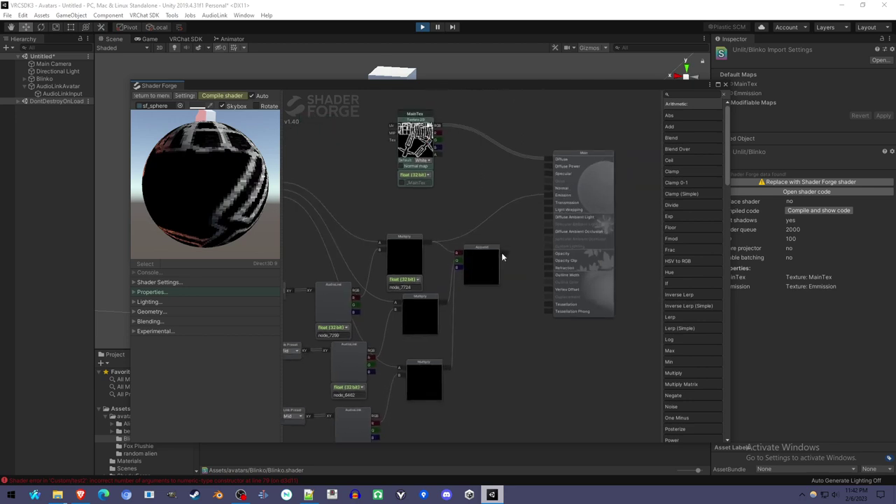
{"action": "left_click", "coordinate": [502, 256], "text": "alt"}
{"action": "left_click_drag", "start_coordinate": [532, 224], "coordinate": [545, 205]}
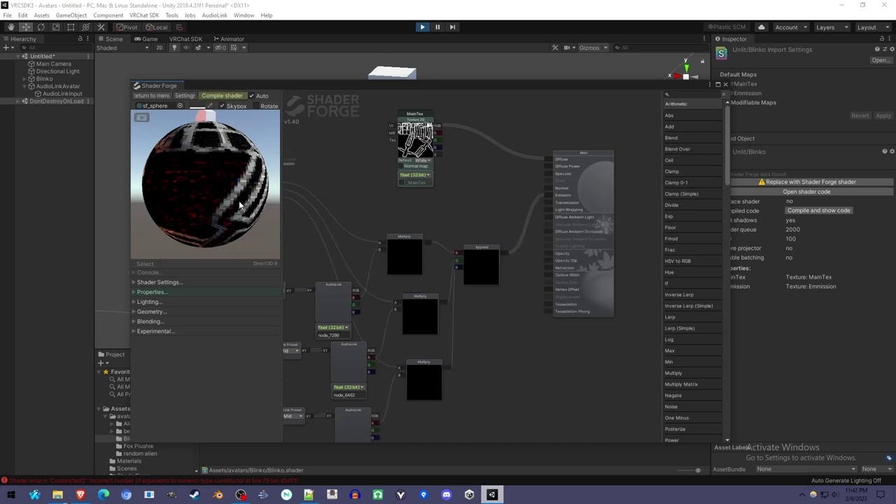
{"action": "left_click", "coordinate": [231, 97]}
{"action": "left_click_drag", "start_coordinate": [203, 206], "coordinate": [236, 228]}
Shift the Lower Mid nodes left and the Upper Mid nodes down-left, then compile the shader.
{"action": "left_click_drag", "start_coordinate": [378, 314], "coordinate": [467, 268]}
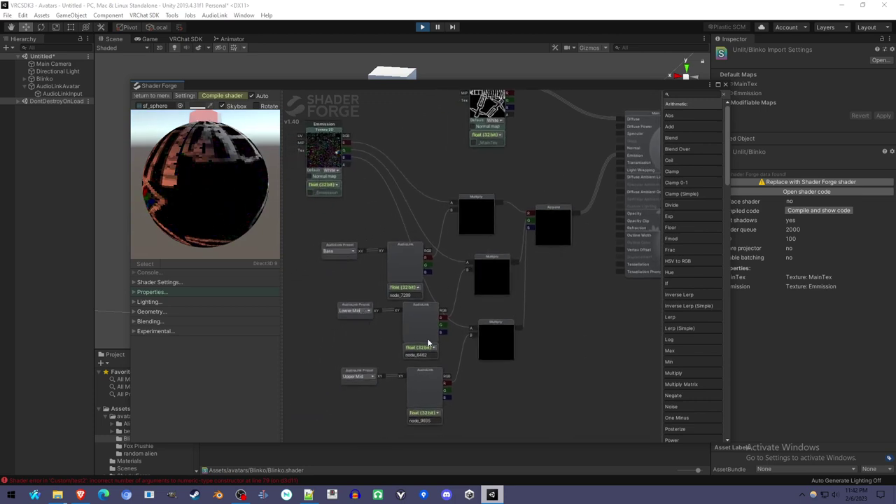
{"action": "left_click_drag", "start_coordinate": [424, 324], "coordinate": [377, 297]}
{"action": "scroll", "coordinate": [362, 331], "scroll_direction": "up", "scroll_amount": 2}
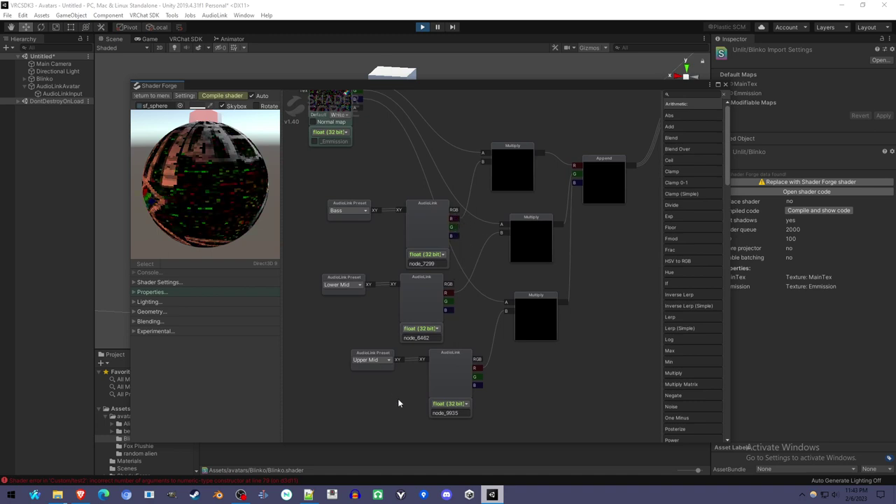
{"action": "scroll", "coordinate": [458, 371], "scroll_direction": "down", "scroll_amount": 3}
{"action": "left_click_drag", "start_coordinate": [460, 370], "coordinate": [458, 375]}
{"action": "scroll", "coordinate": [560, 332], "scroll_direction": "down", "scroll_amount": 3}
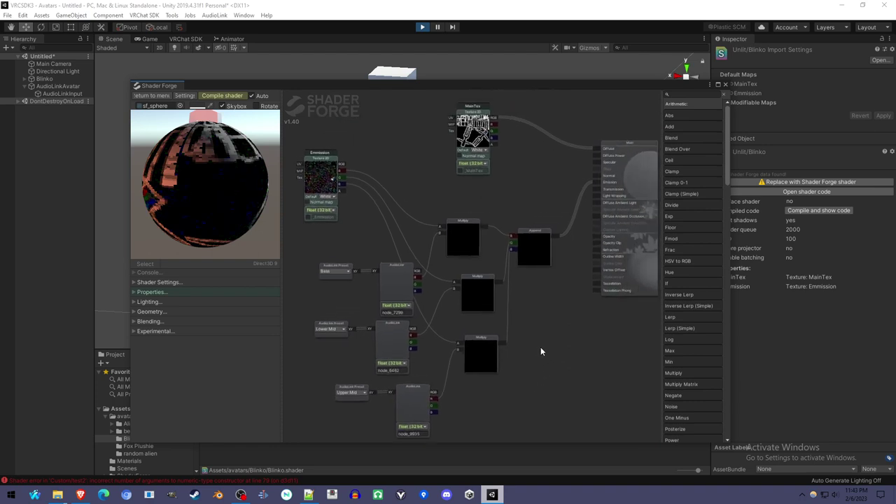
{"action": "left_click", "coordinate": [233, 98]}
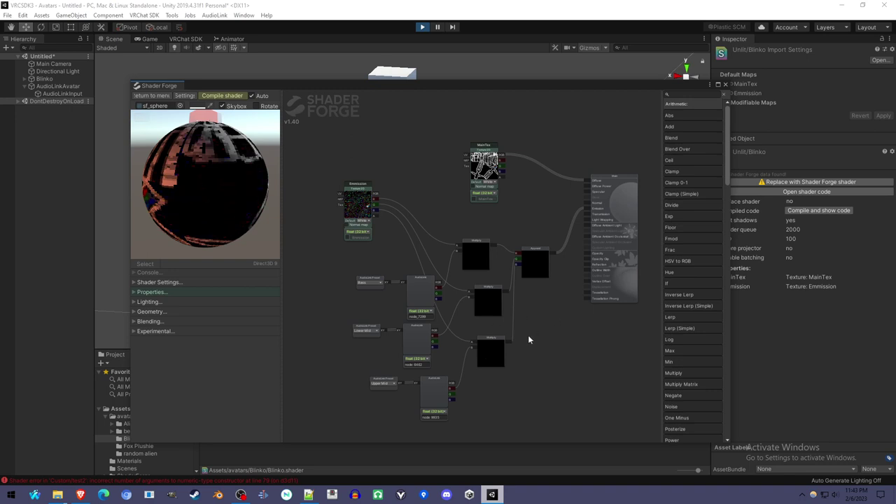
Assign the Blinko shader to Blinko.mat and apply the material to the avatar in the Scene view.
{"action": "left_click_drag", "start_coordinate": [550, 84], "coordinate": [895, 121]}
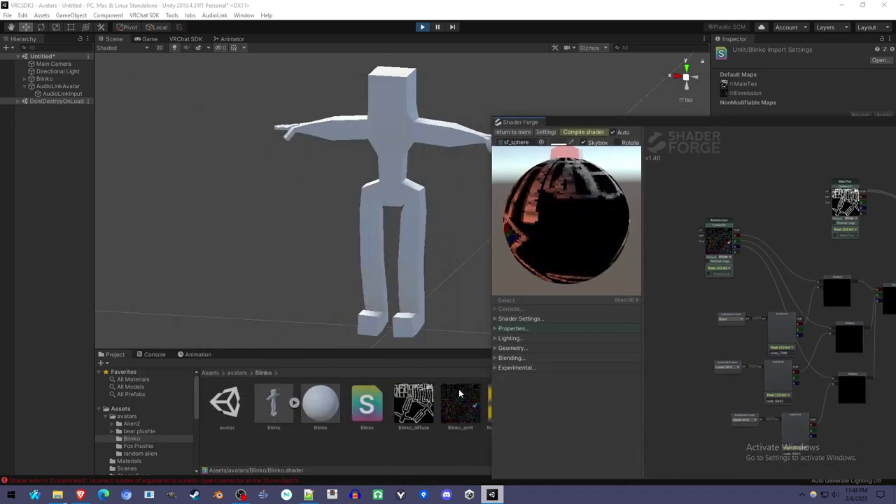
{"action": "left_click", "coordinate": [307, 401]}
{"action": "left_click_drag", "start_coordinate": [373, 413], "coordinate": [326, 414]}
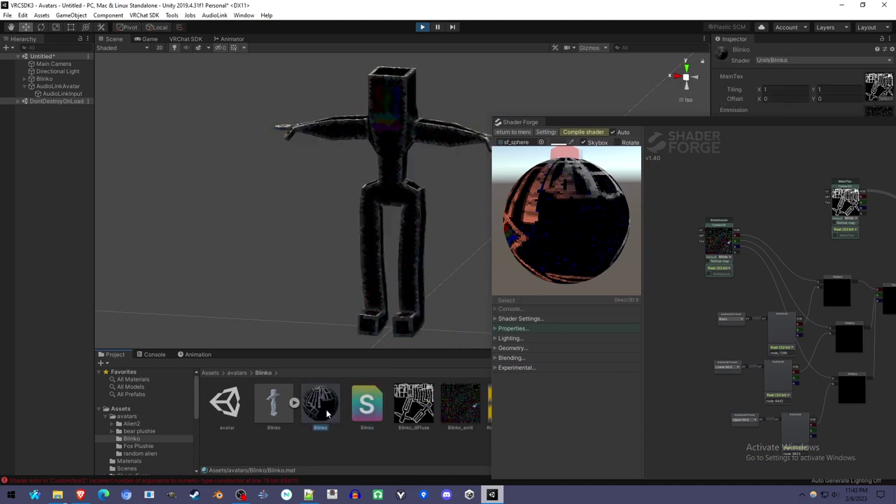
{"action": "left_click_drag", "start_coordinate": [326, 415], "coordinate": [412, 276]}
{"action": "left_click_drag", "start_coordinate": [690, 128], "coordinate": [631, 287]}
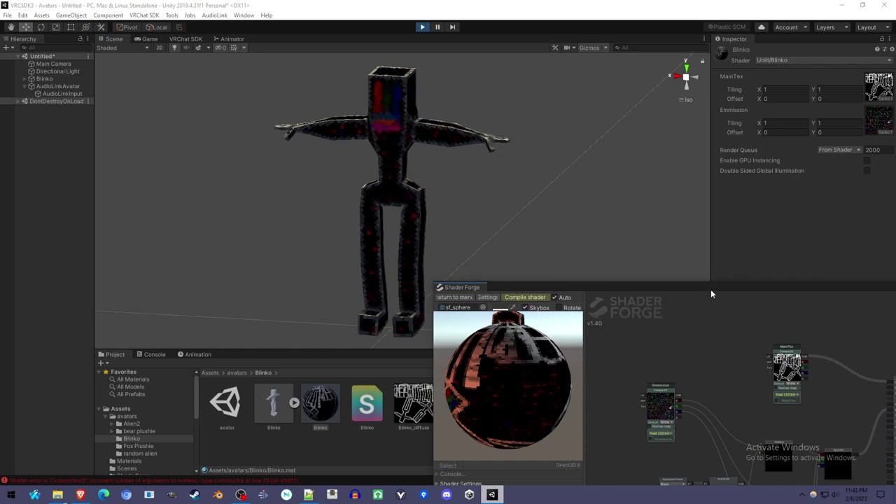
{"action": "left_click_drag", "start_coordinate": [719, 285], "coordinate": [410, 73]}
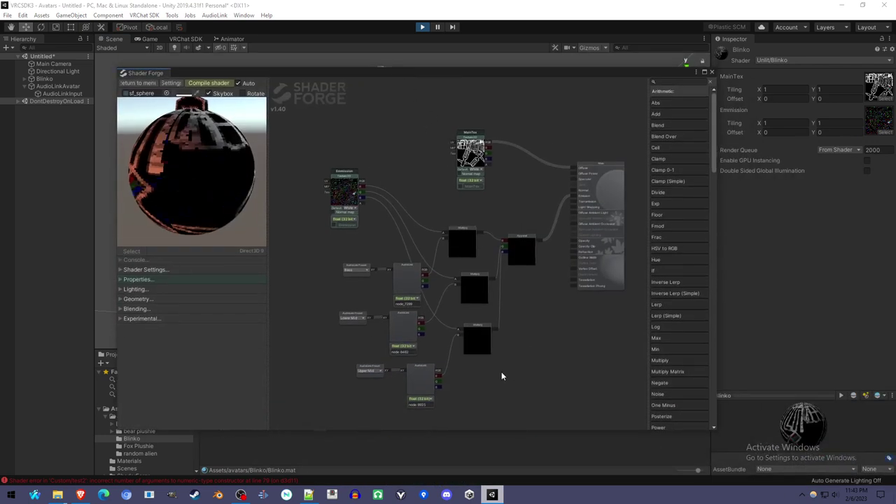
Check the Upper Mid preset's band, keeping Upper Mid, and nudge the Append node group down slightly.
{"action": "left_click_drag", "start_coordinate": [493, 361], "coordinate": [463, 321]}
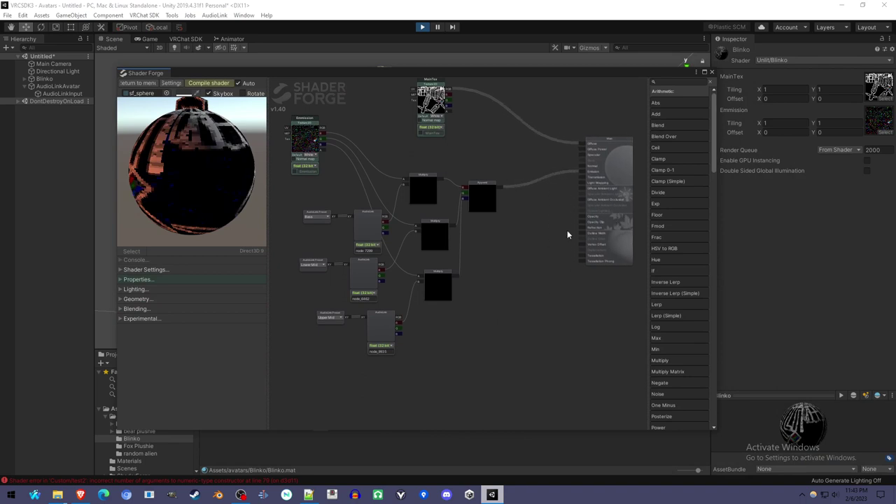
{"action": "scroll", "coordinate": [299, 324], "scroll_direction": "up", "scroll_amount": 2}
{"action": "left_click", "coordinate": [349, 317]}
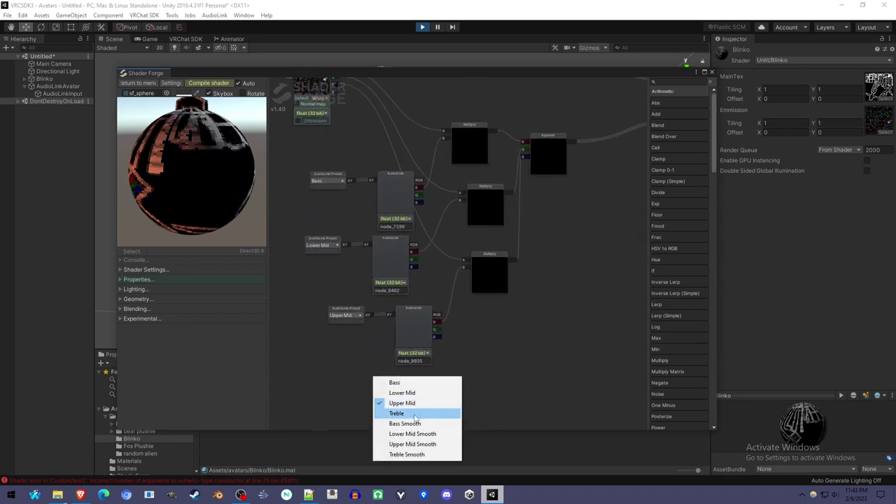
{"action": "left_click", "coordinate": [336, 369]}
{"action": "scroll", "coordinate": [477, 345], "scroll_direction": "down", "scroll_amount": 3}
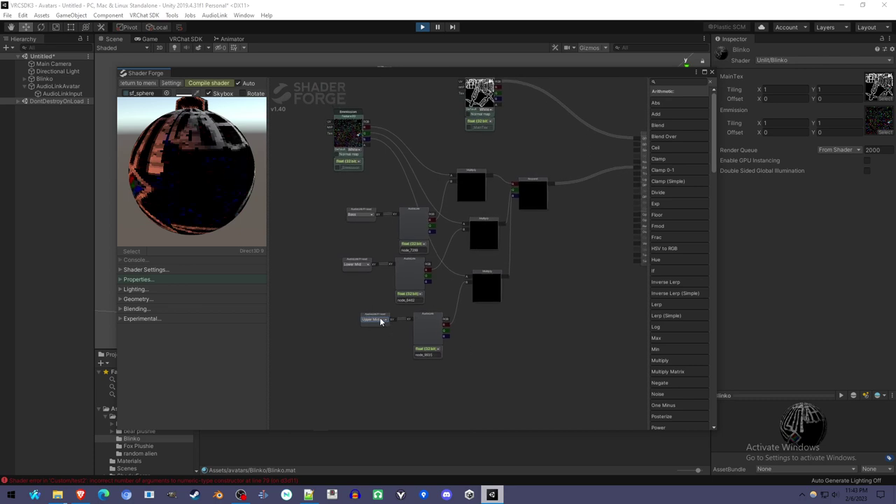
{"action": "scroll", "coordinate": [498, 344], "scroll_direction": "down", "scroll_amount": 5}
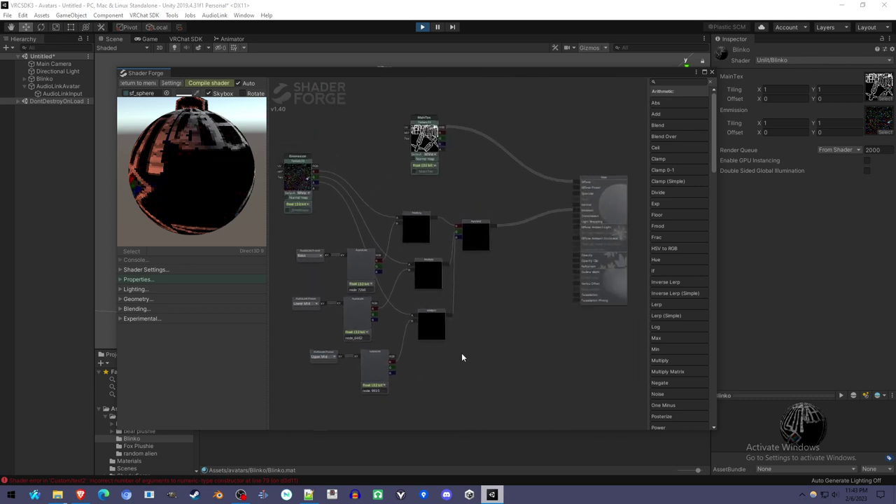
{"action": "scroll", "coordinate": [462, 334], "scroll_direction": "up", "scroll_amount": 3}
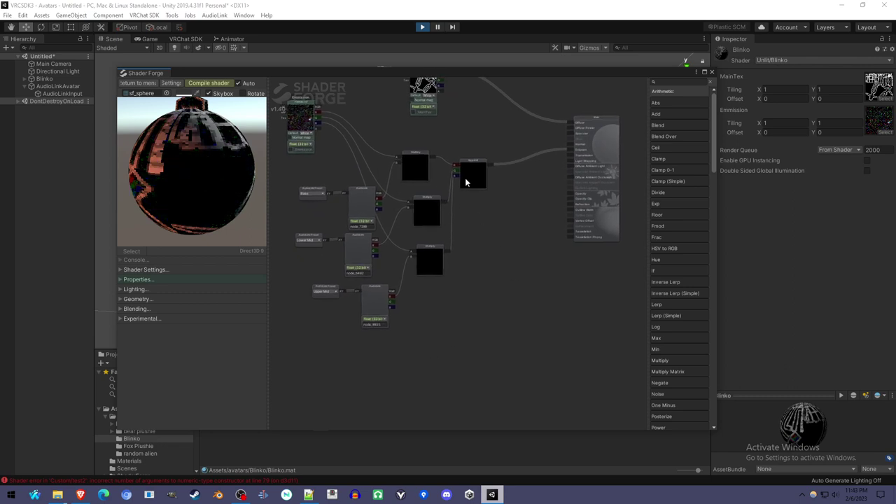
{"action": "scroll", "coordinate": [476, 182], "scroll_direction": "up", "scroll_amount": 2}
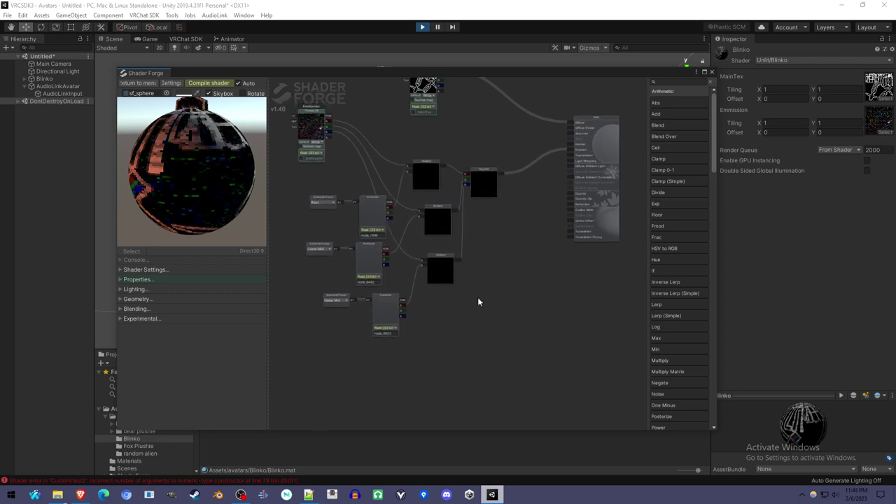
{"action": "right_click", "coordinate": [433, 368]}
{"action": "left_click", "coordinate": [402, 377]}
{"action": "left_click_drag", "start_coordinate": [482, 181], "coordinate": [481, 190]}
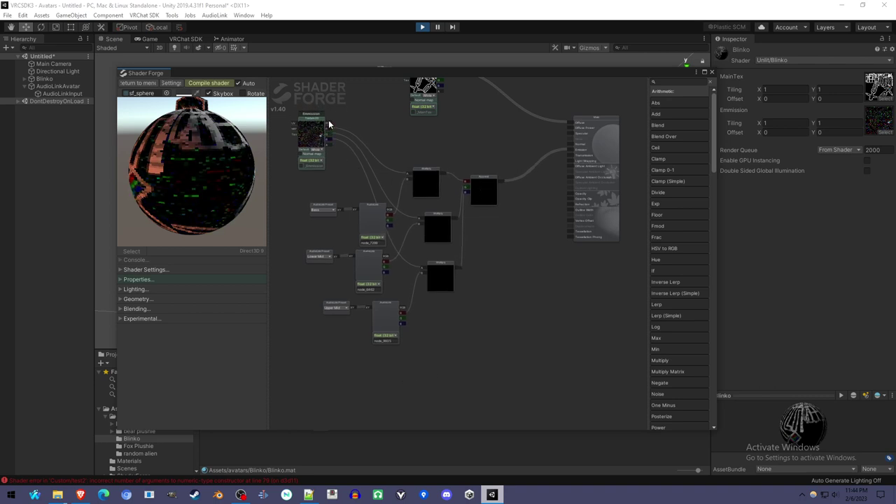
Add a new AudioLink node to the Shader Forge graph.
{"action": "right_click", "coordinate": [419, 368]}
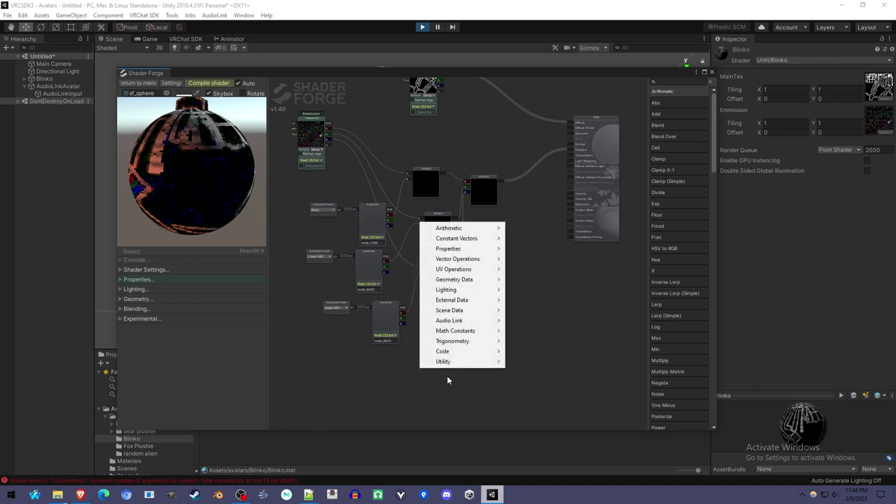
{"action": "mouse_move", "coordinate": [483, 322]}
{"action": "left_click", "coordinate": [522, 321]}
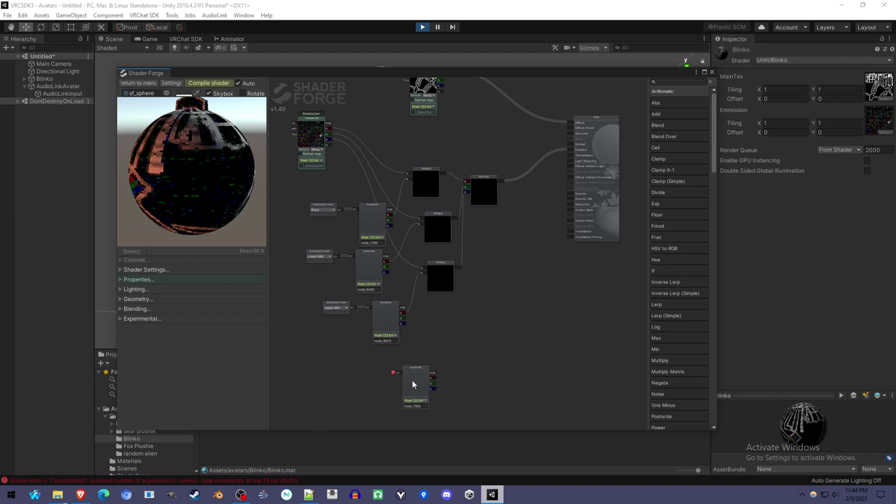
{"action": "left_click_drag", "start_coordinate": [355, 385], "coordinate": [456, 352]}
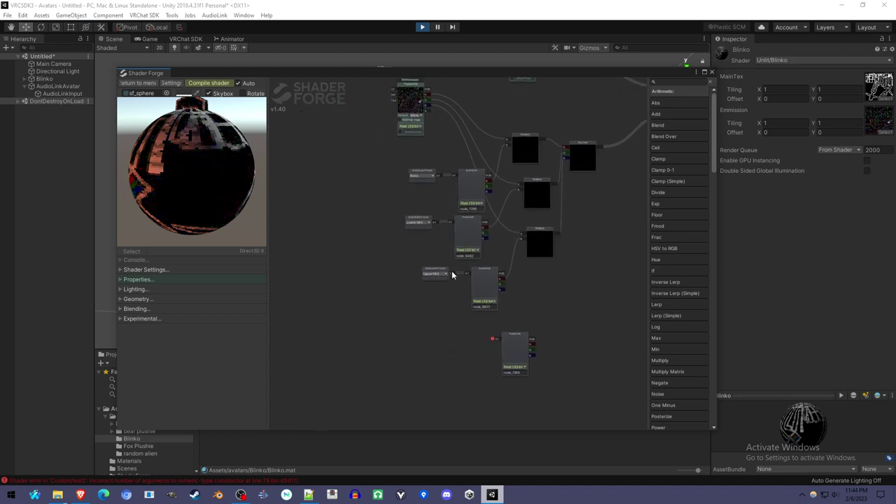
Add an AudioLink band preset node set to Treble and place it beside the new AudioLink node.
{"action": "right_click", "coordinate": [407, 349]}
{"action": "mouse_move", "coordinate": [458, 305]}
{"action": "left_click", "coordinate": [518, 314]}
{"action": "left_click", "coordinate": [409, 354]}
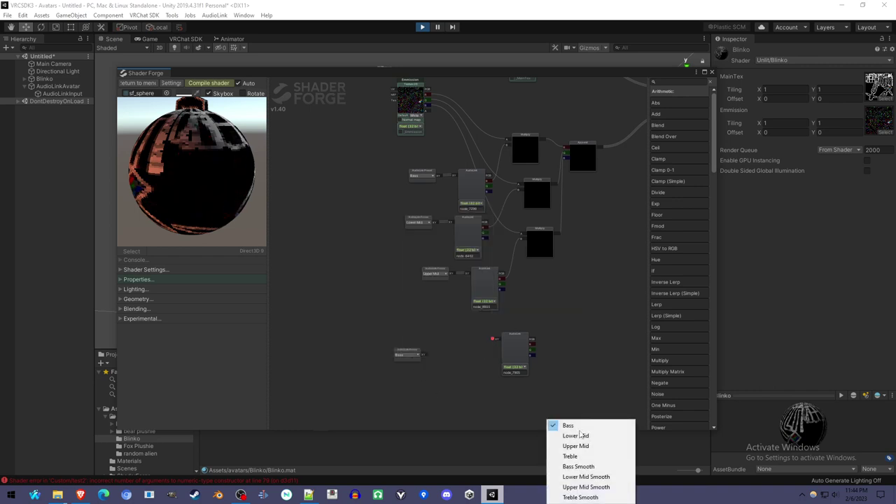
{"action": "left_click", "coordinate": [431, 358]}
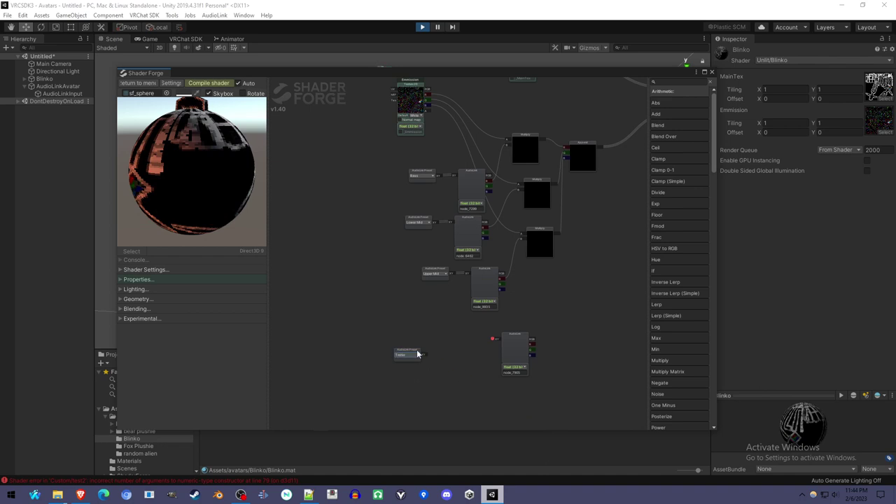
{"action": "left_click_drag", "start_coordinate": [417, 354], "coordinate": [416, 332]}
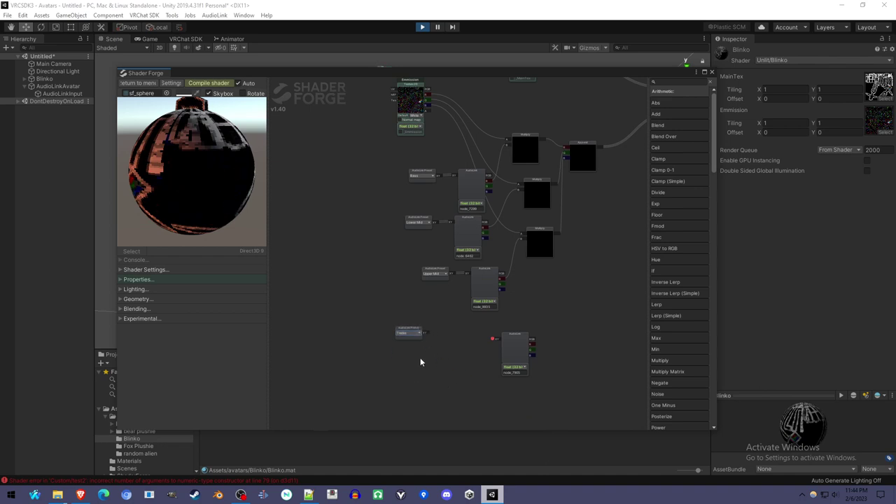
Add a UV Coordinates node and place it under the Treble preset.
{"action": "right_click", "coordinate": [420, 361]}
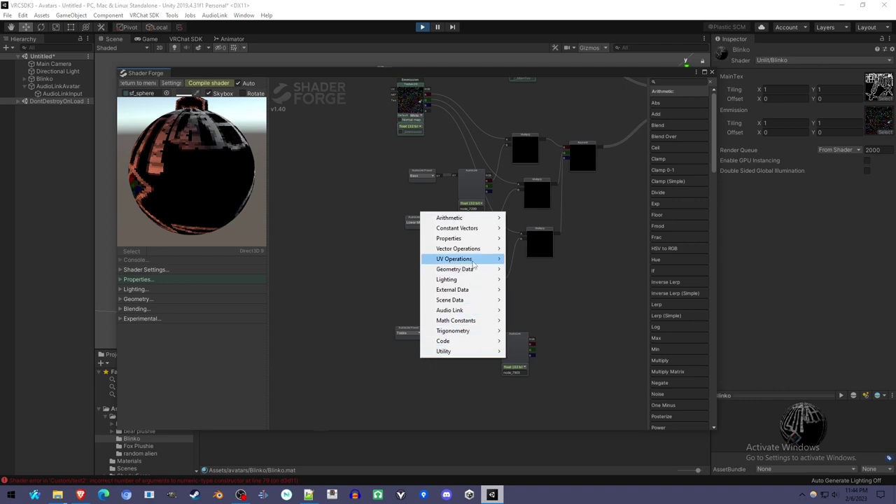
{"action": "mouse_move", "coordinate": [468, 270]}
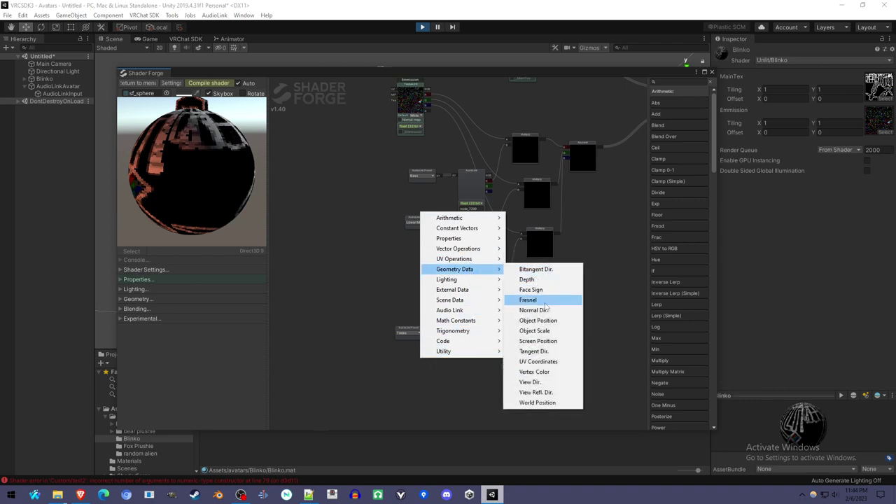
{"action": "left_click", "coordinate": [553, 362]}
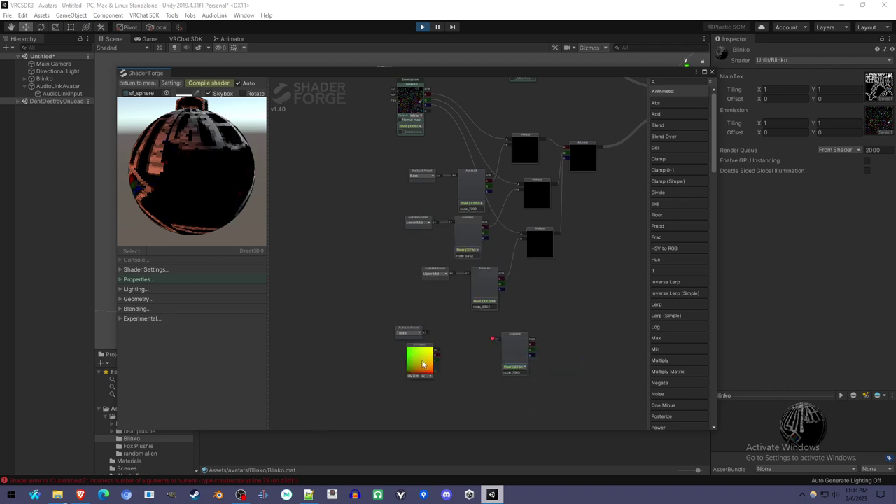
{"action": "mouse_move", "coordinate": [421, 366]}
{"action": "left_mouse_down"}
{"action": "mouse_move", "coordinate": [369, 365]}
{"action": "mouse_move", "coordinate": [412, 364]}
{"action": "left_mouse_up"}
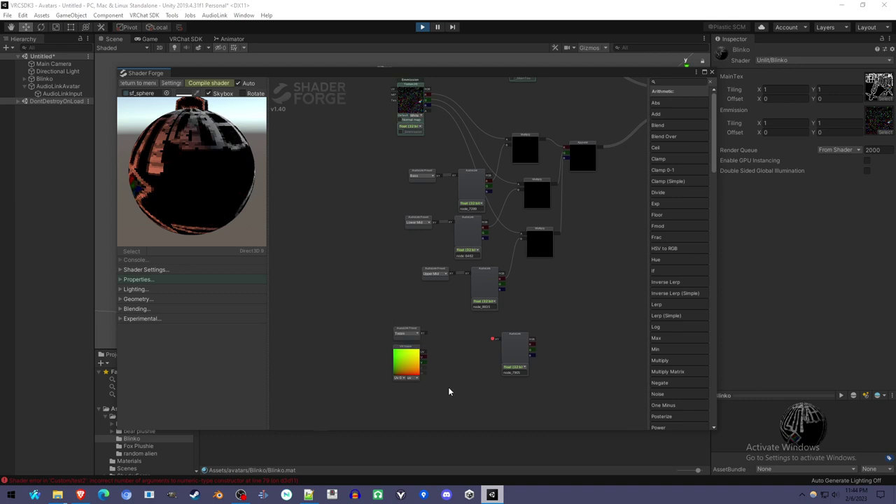
{"action": "scroll", "coordinate": [448, 386], "scroll_direction": "up", "scroll_amount": 2}
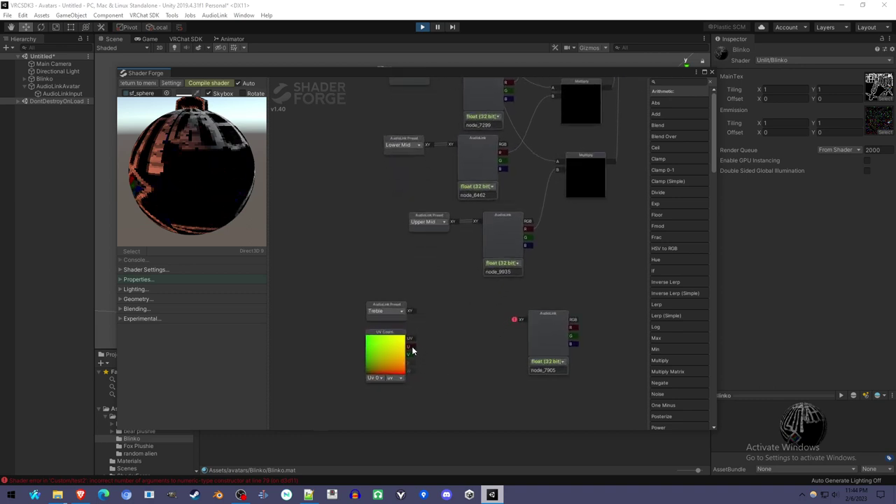
Add an Add node and nudge it slightly right.
{"action": "right_click", "coordinate": [449, 330]}
{"action": "mouse_move", "coordinate": [463, 339]}
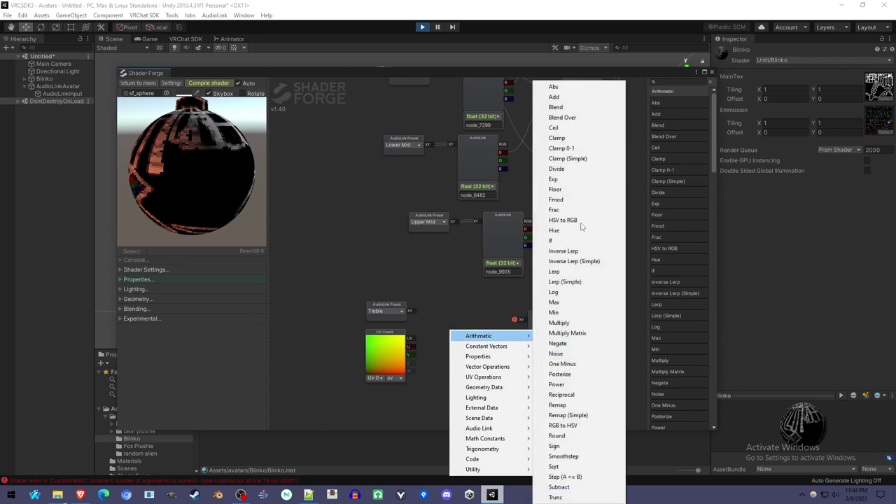
{"action": "left_click", "coordinate": [580, 98]}
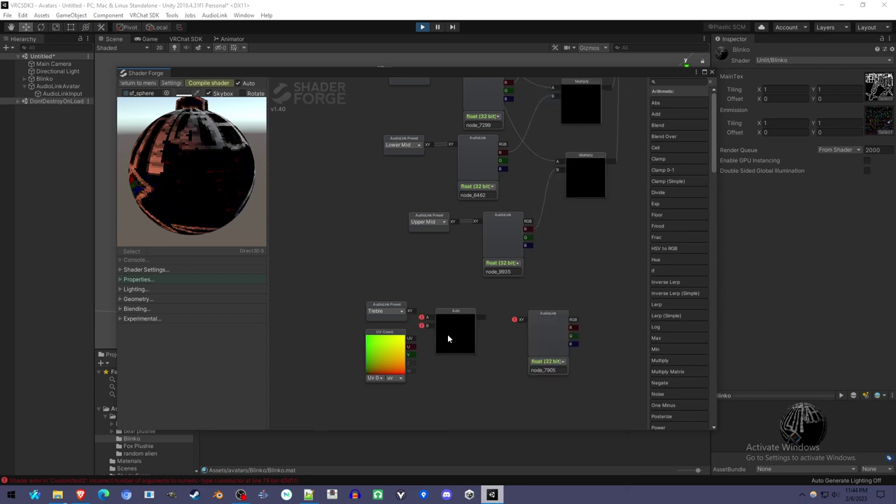
{"action": "left_click_drag", "start_coordinate": [448, 335], "coordinate": [458, 334]}
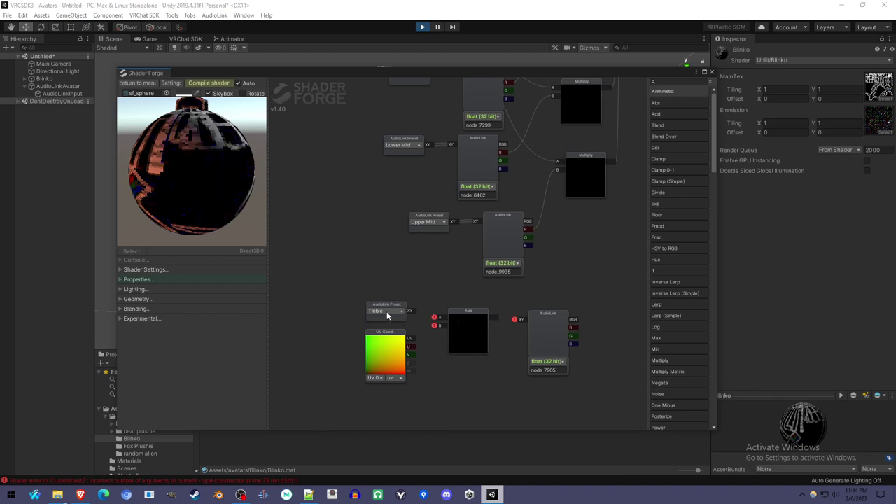
{"action": "scroll", "coordinate": [481, 277], "scroll_direction": "down", "scroll_amount": 5}
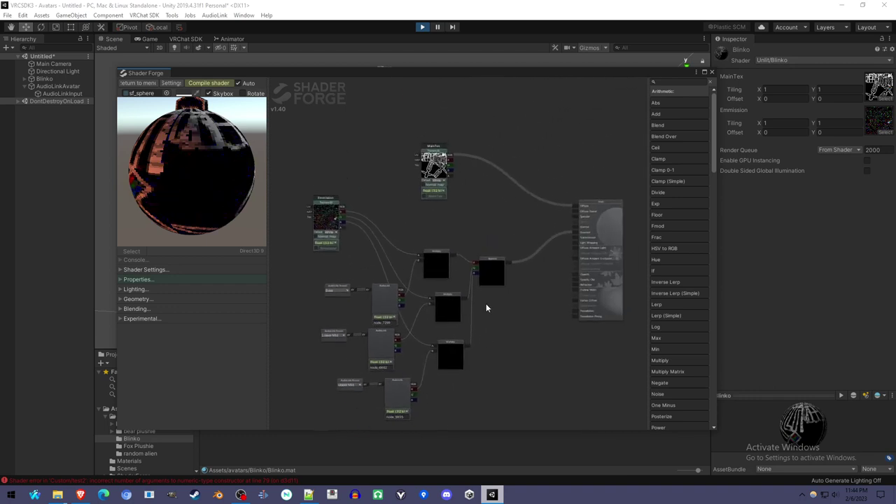
Switch the shader preview mesh to a cube.
{"action": "left_click", "coordinate": [166, 93]}
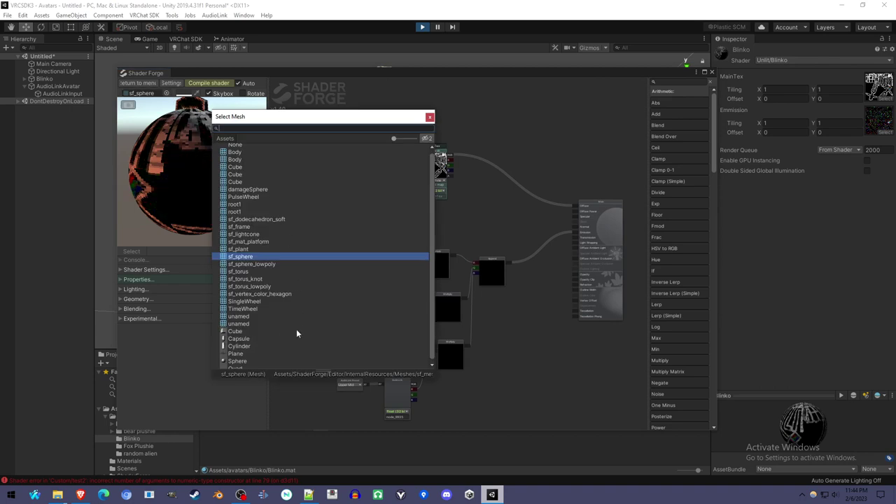
{"action": "double_click", "coordinate": [256, 331]}
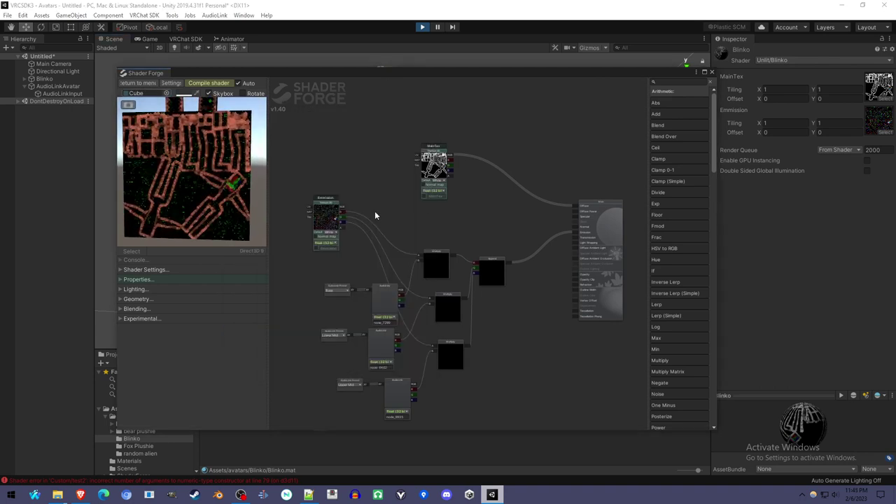
{"action": "scroll", "coordinate": [373, 214], "scroll_direction": "down", "scroll_amount": 3}
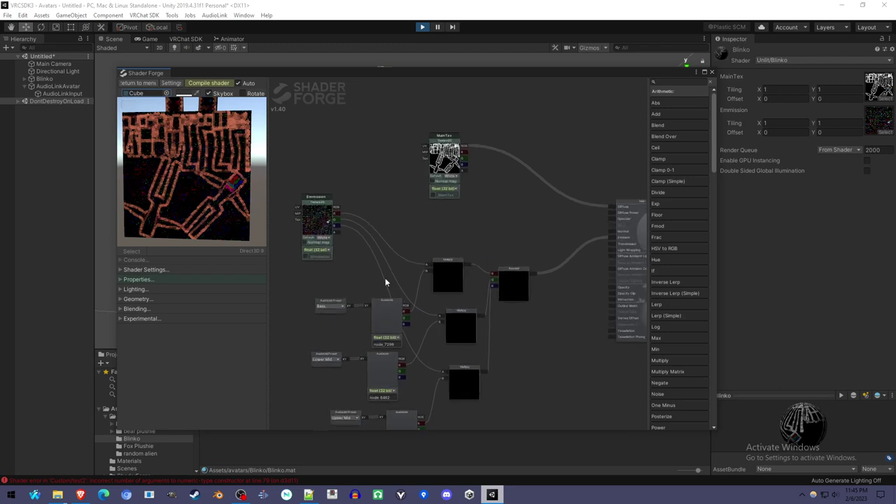
{"action": "scroll", "coordinate": [378, 354], "scroll_direction": "down", "scroll_amount": 3}
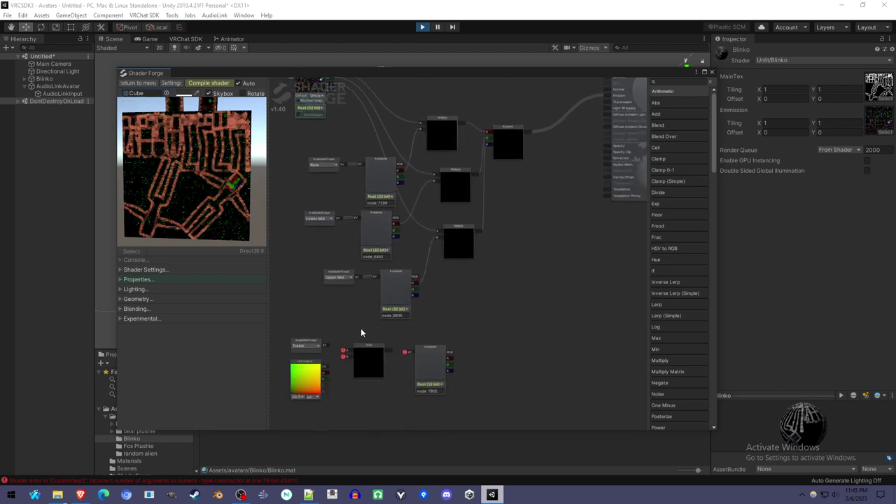
Wire UV Coord into the Add node and the new AudioLink output into the main node.
{"action": "left_click_drag", "start_coordinate": [326, 370], "coordinate": [367, 373]}
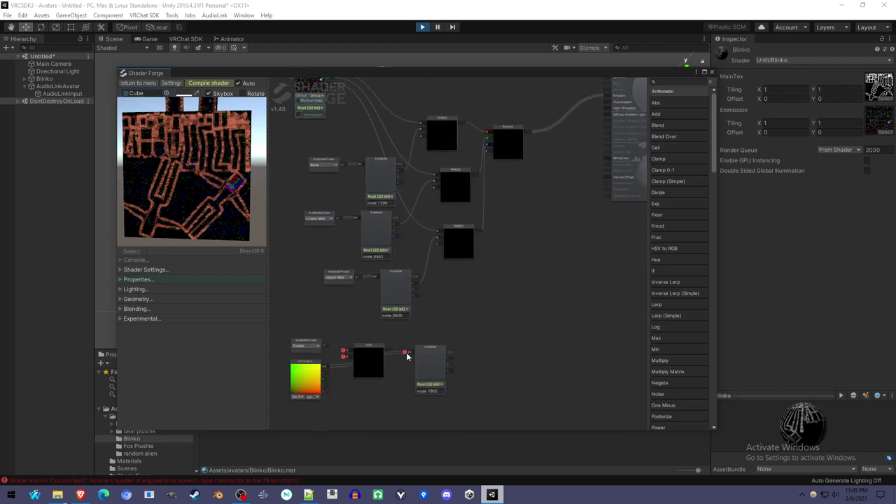
{"action": "left_click_drag", "start_coordinate": [450, 349], "coordinate": [608, 98]}
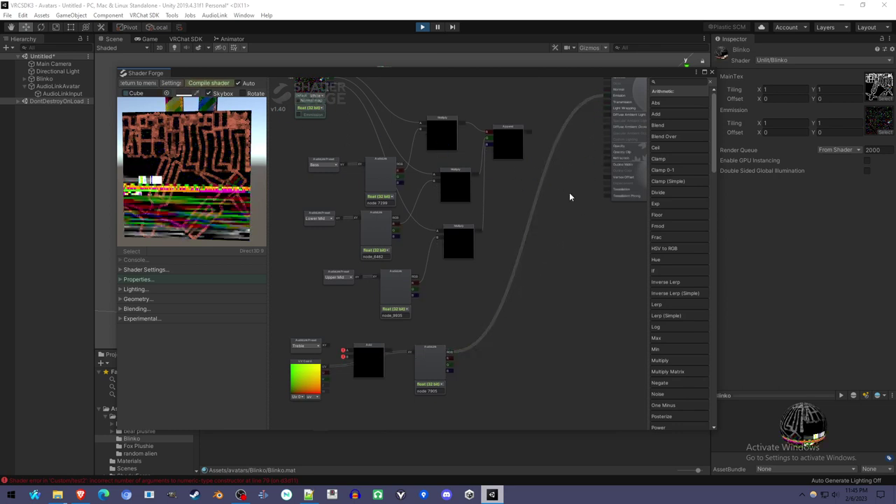
{"action": "left_click_drag", "start_coordinate": [572, 195], "coordinate": [556, 230]}
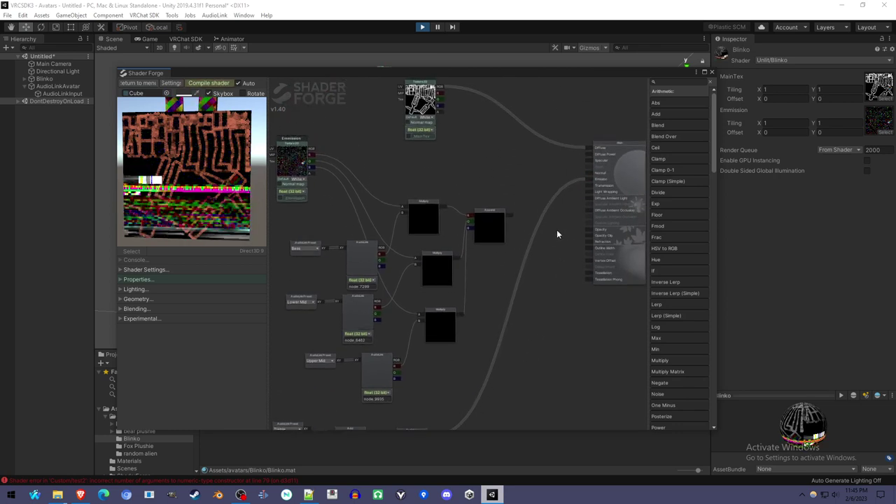
{"action": "left_click", "coordinate": [589, 147], "text": "alt"}
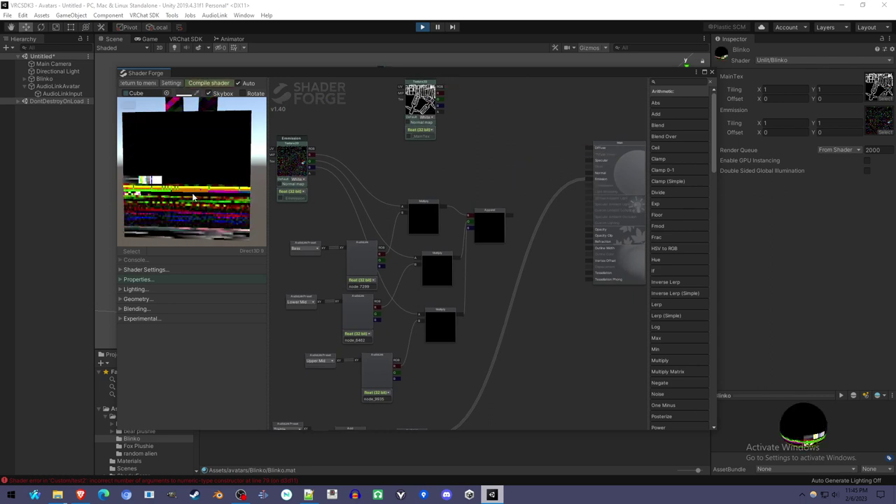
{"action": "scroll", "coordinate": [188, 220], "scroll_direction": "down", "scroll_amount": 2}
{"action": "scroll", "coordinate": [189, 220], "scroll_direction": "down", "scroll_amount": 2}
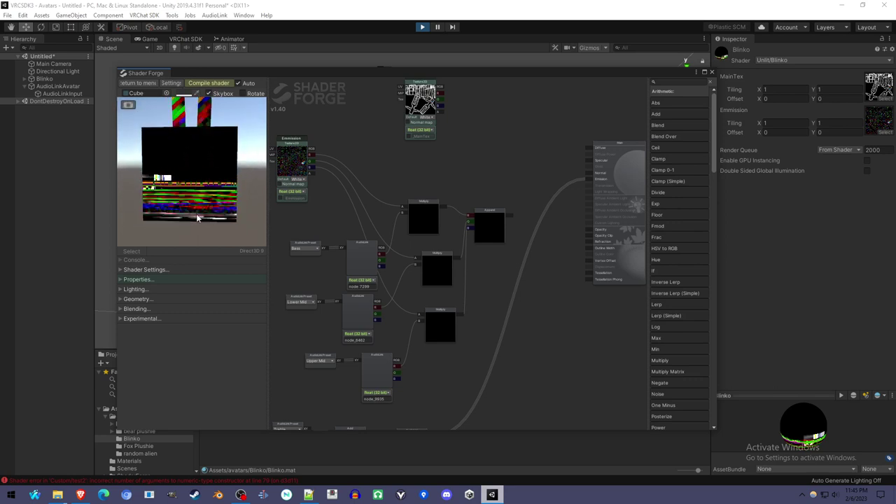
{"action": "left_click", "coordinate": [304, 250]}
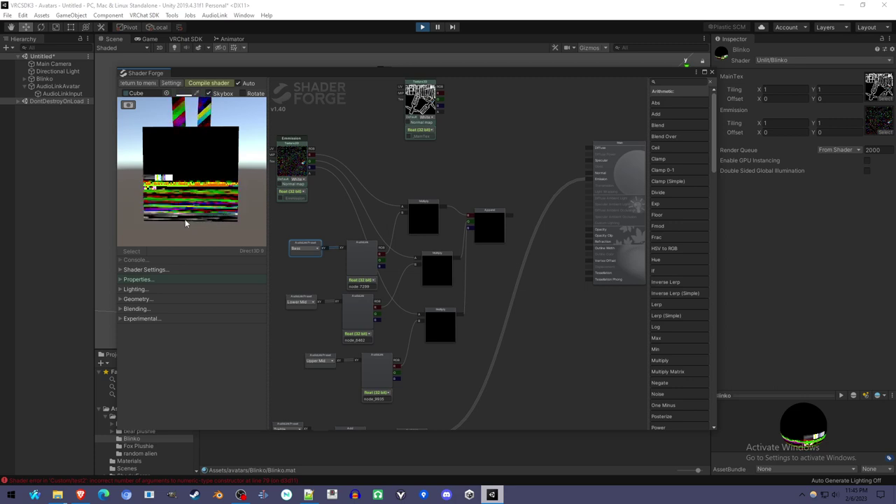
{"action": "scroll", "coordinate": [224, 229], "scroll_direction": "up", "scroll_amount": 1}
{"action": "scroll", "coordinate": [210, 238], "scroll_direction": "up", "scroll_amount": 1}
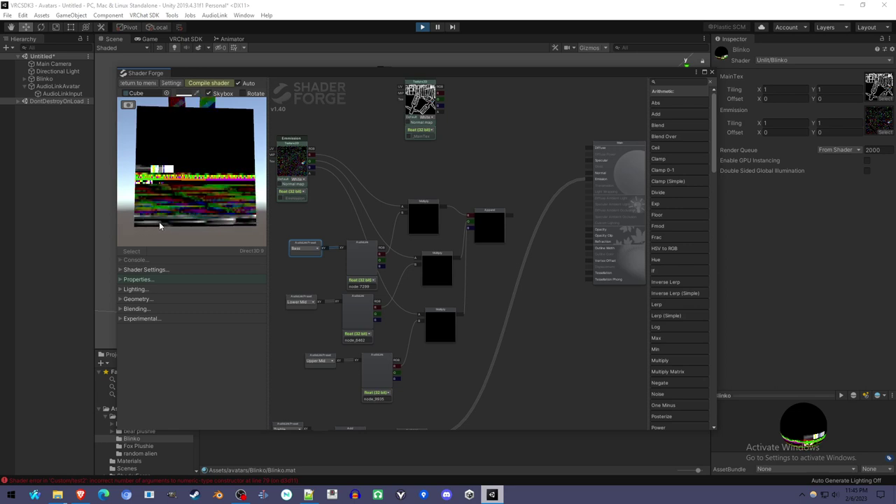
{"action": "scroll", "coordinate": [252, 221], "scroll_direction": "down", "scroll_amount": 3}
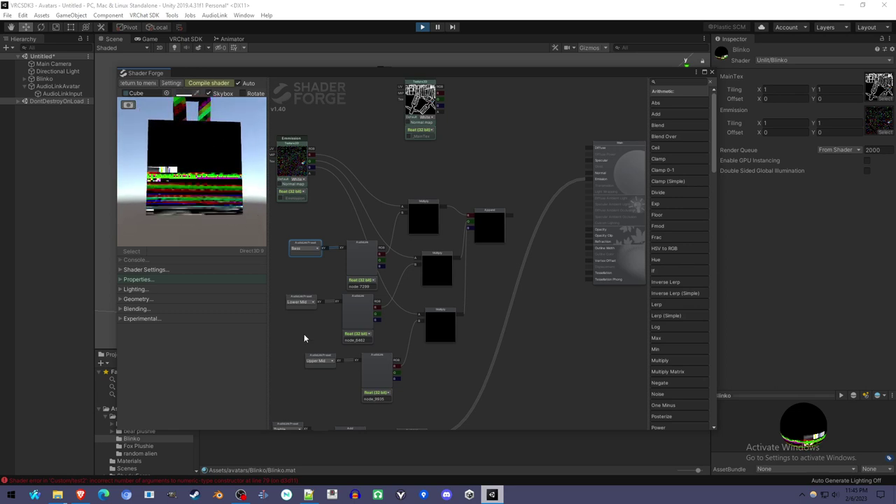
{"action": "scroll", "coordinate": [339, 348], "scroll_direction": "down", "scroll_amount": 5}
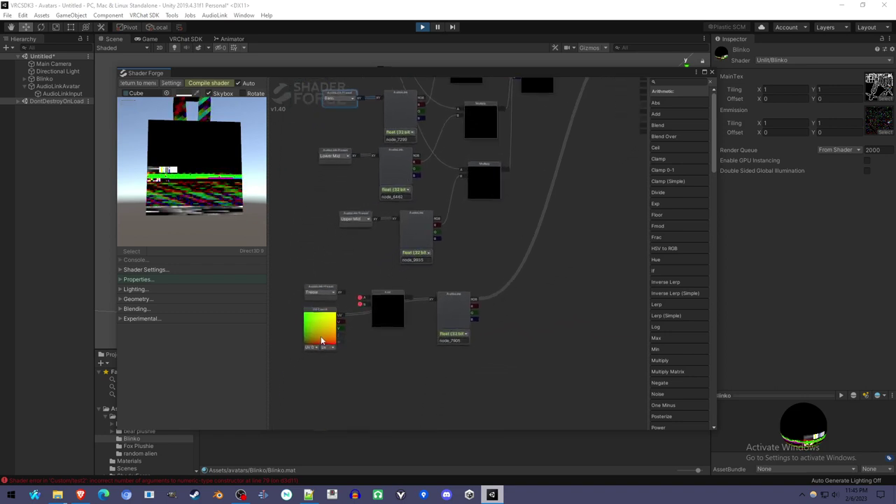
{"action": "scroll", "coordinate": [321, 336], "scroll_direction": "up", "scroll_amount": 2}
{"action": "left_click", "coordinate": [328, 272]}
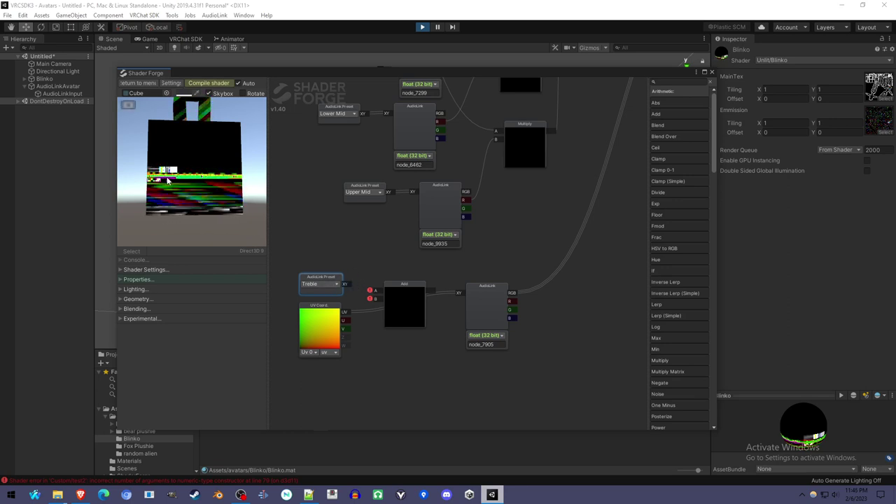
{"action": "scroll", "coordinate": [156, 188], "scroll_direction": "up", "scroll_amount": 1}
{"action": "scroll", "coordinate": [157, 187], "scroll_direction": "up", "scroll_amount": 2}
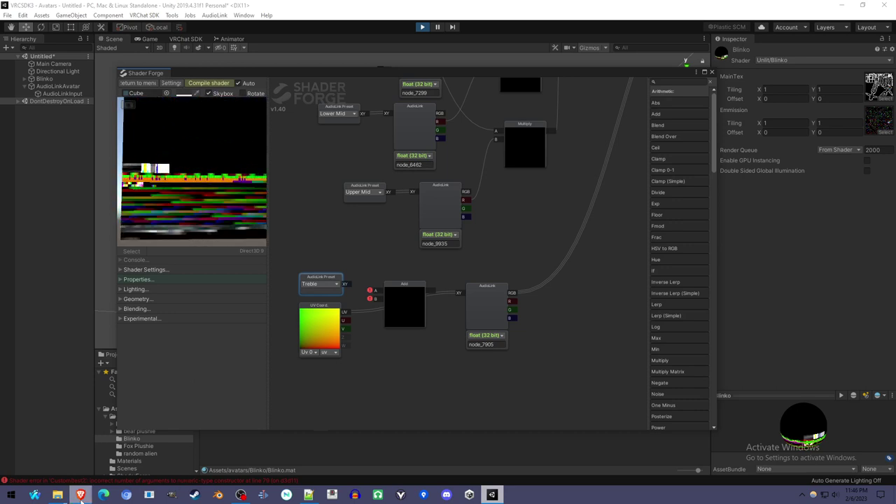
{"action": "mouse_move", "coordinate": [80, 495]}
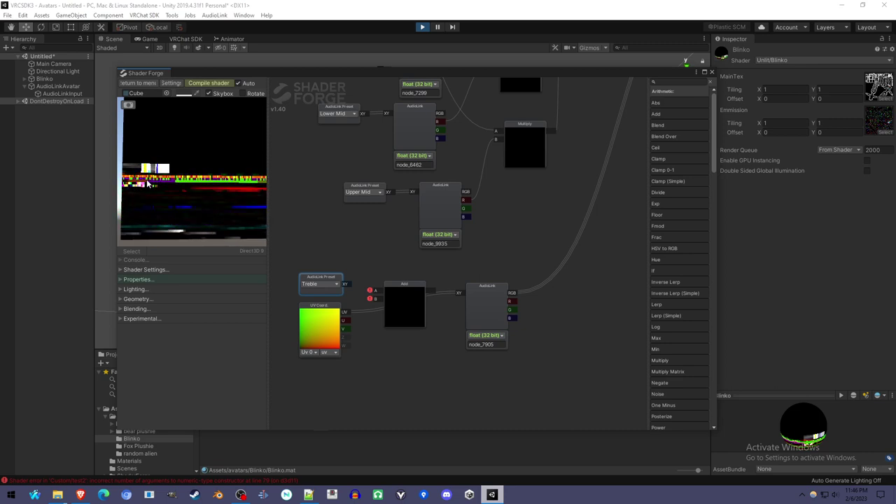
{"action": "scroll", "coordinate": [186, 202], "scroll_direction": "down", "scroll_amount": 3}
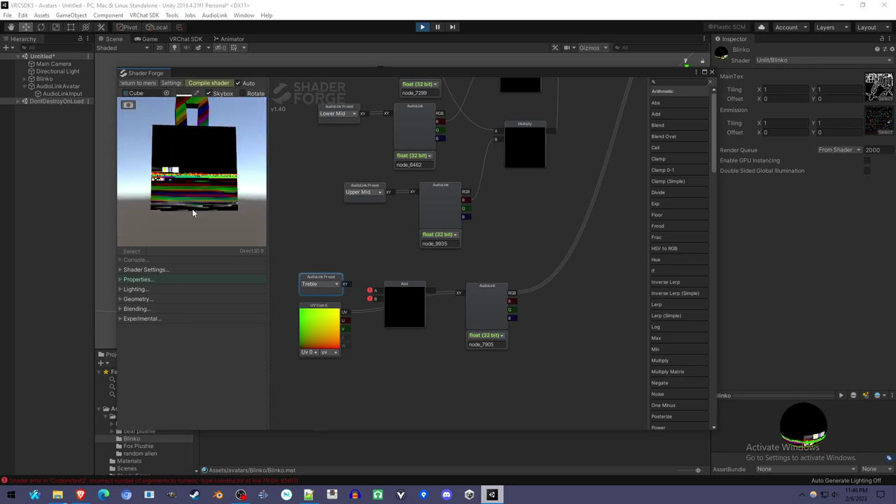
{"action": "left_click_drag", "start_coordinate": [198, 217], "coordinate": [196, 223]}
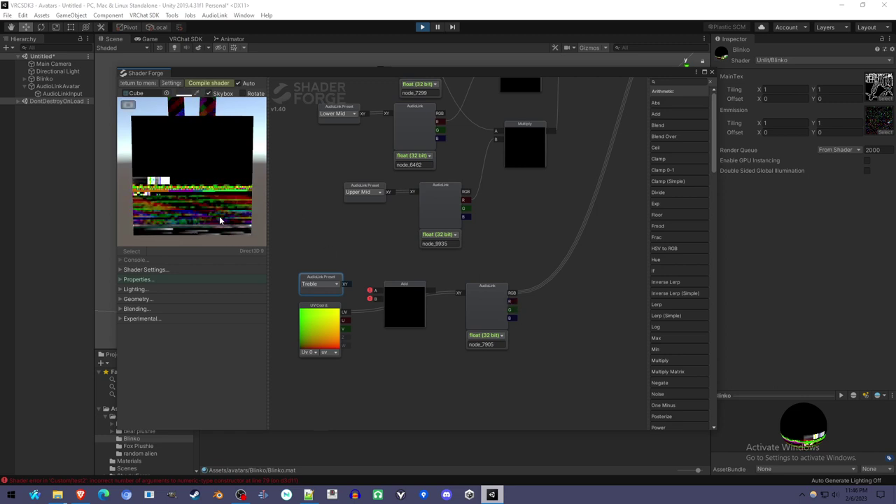
{"action": "scroll", "coordinate": [218, 221], "scroll_direction": "down", "scroll_amount": 2}
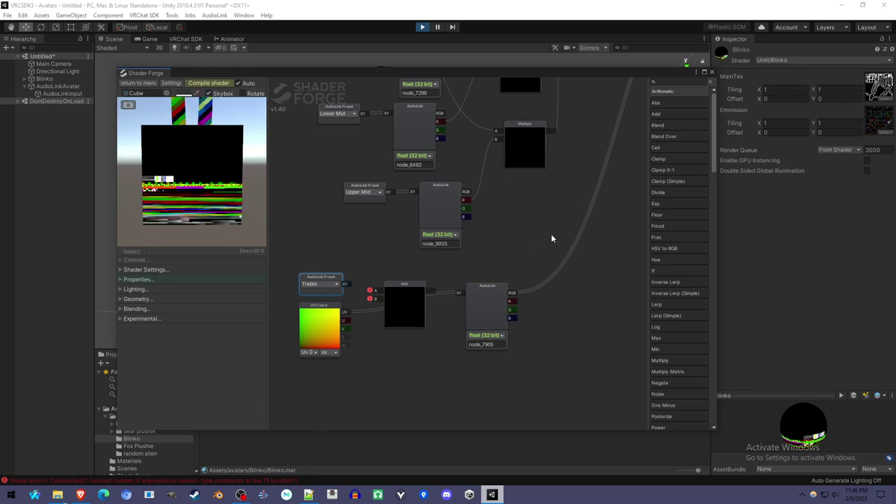
Connect MainTex to the main node's Diffuse input.
{"action": "scroll", "coordinate": [554, 229], "scroll_direction": "down", "scroll_amount": 3}
{"action": "left_click_drag", "start_coordinate": [568, 170], "coordinate": [413, 396]}
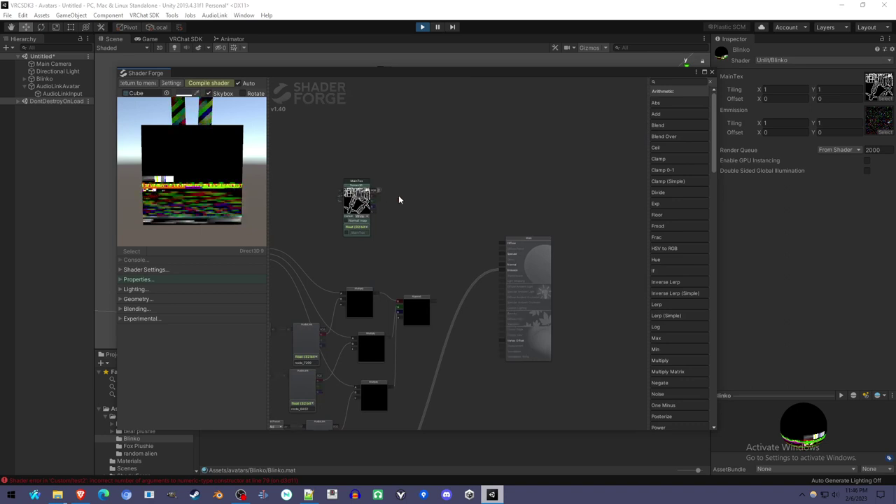
{"action": "left_click_drag", "start_coordinate": [503, 244], "coordinate": [501, 243]}
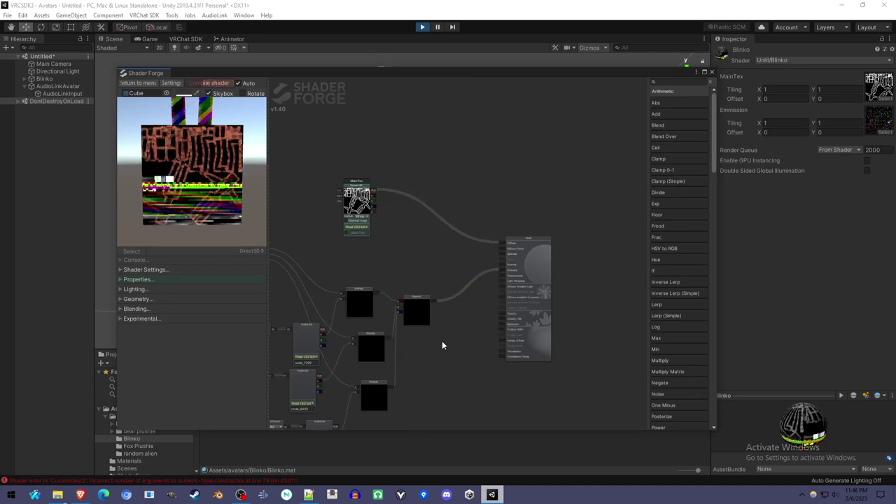
Feed UV Coord into the Add node's B input, rearranging the Add, Treble and UV Coord nodes.
{"action": "left_click_drag", "start_coordinate": [440, 348], "coordinate": [560, 121]}
{"action": "scroll", "coordinate": [403, 332], "scroll_direction": "up", "scroll_amount": 2}
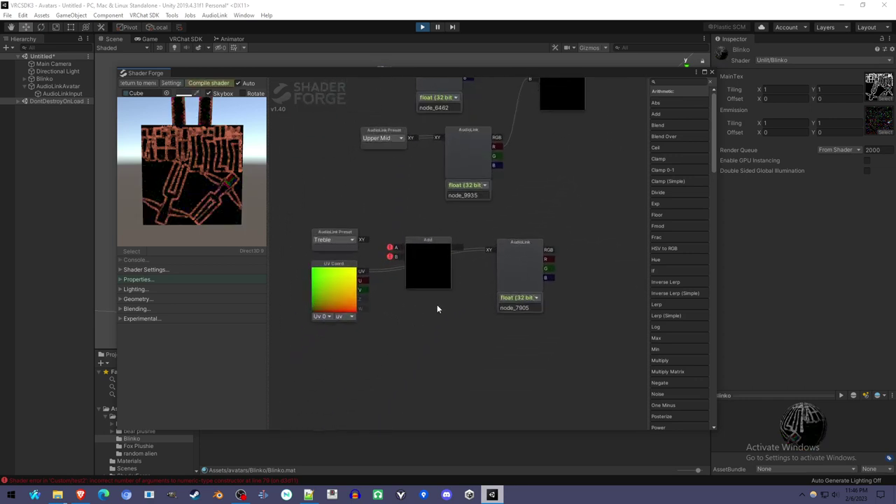
{"action": "left_click_drag", "start_coordinate": [437, 308], "coordinate": [441, 334]}
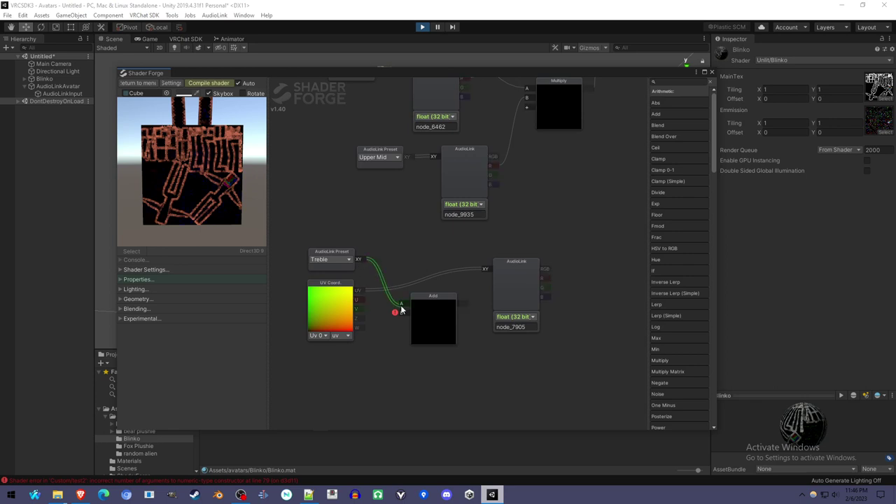
{"action": "left_click_drag", "start_coordinate": [440, 323], "coordinate": [434, 275]}
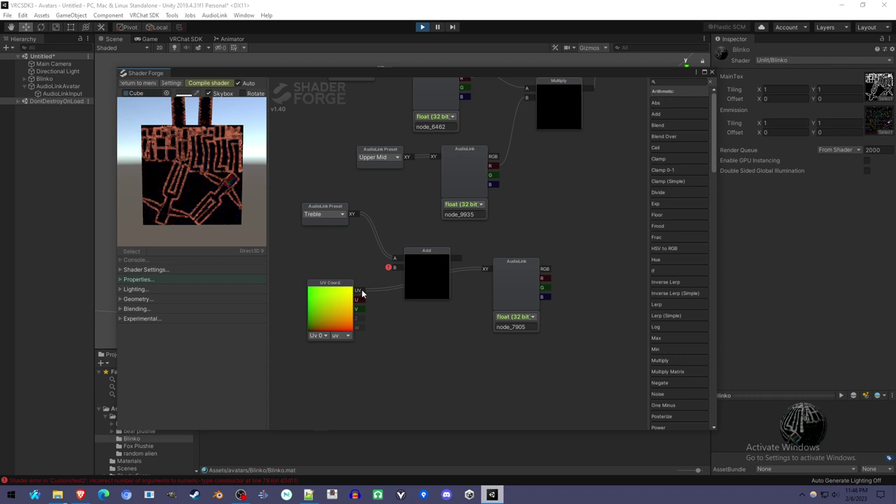
{"action": "left_click_drag", "start_coordinate": [400, 271], "coordinate": [396, 268]}
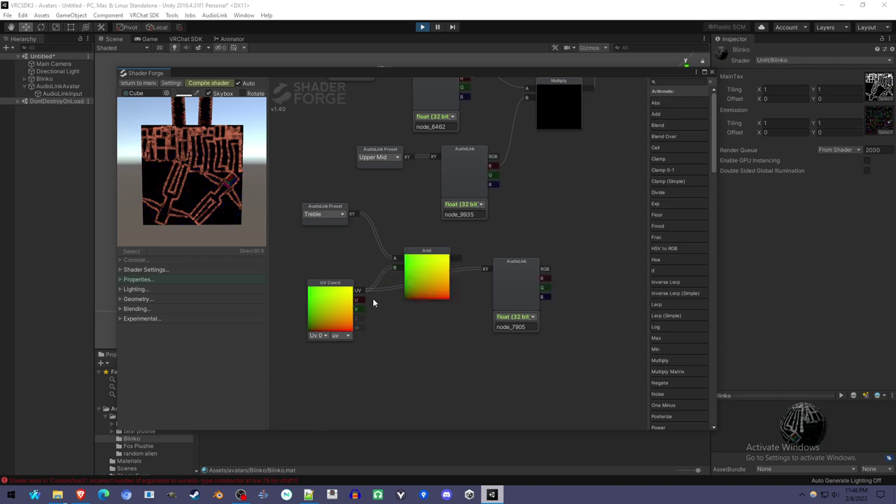
{"action": "left_click_drag", "start_coordinate": [336, 310], "coordinate": [327, 322]}
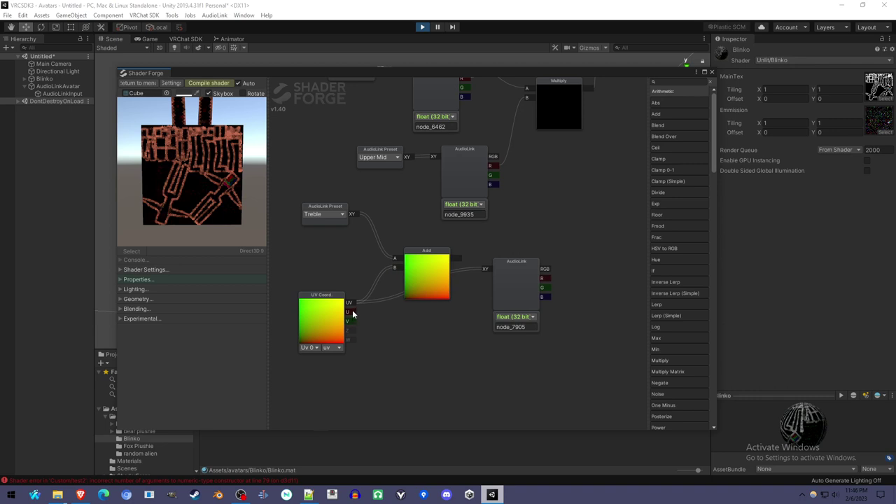
{"action": "left_click_drag", "start_coordinate": [334, 323], "coordinate": [289, 320]}
Wire the Add node's result into the treble AudioLink node's XY input.
{"action": "scroll", "coordinate": [408, 326], "scroll_direction": "down", "scroll_amount": 3}
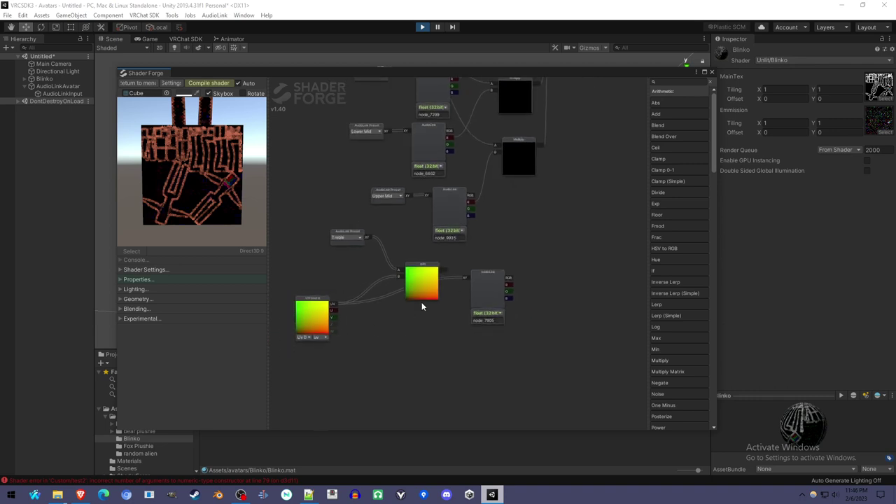
{"action": "scroll", "coordinate": [568, 228], "scroll_direction": "up", "scroll_amount": 2}
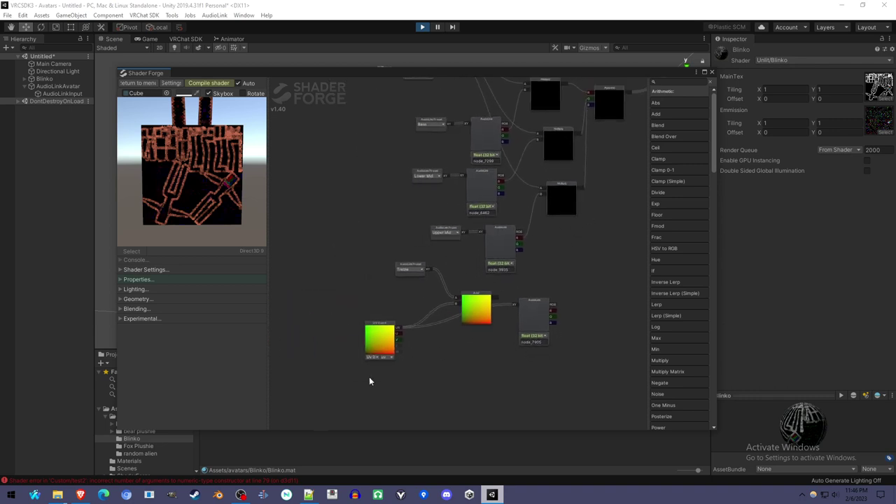
{"action": "scroll", "coordinate": [413, 360], "scroll_direction": "up", "scroll_amount": 3}
{"action": "scroll", "coordinate": [451, 338], "scroll_direction": "right", "scroll_amount": 3}
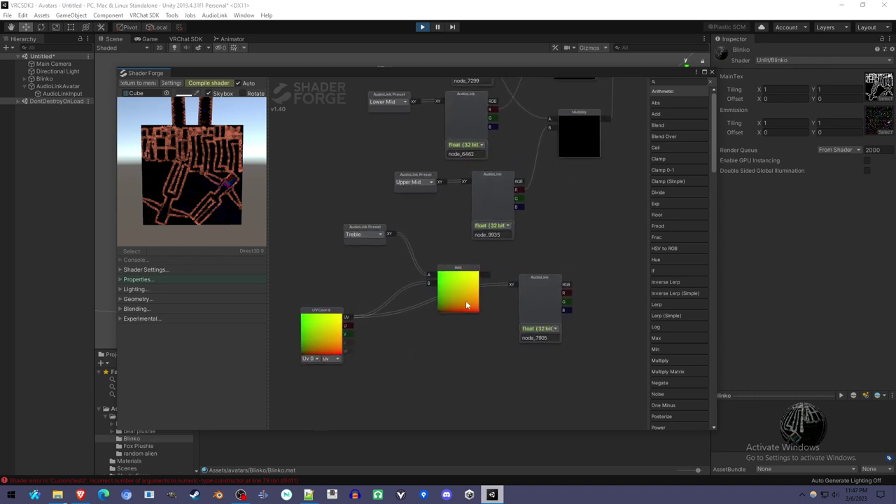
{"action": "scroll", "coordinate": [441, 319], "scroll_direction": "down", "scroll_amount": 5}
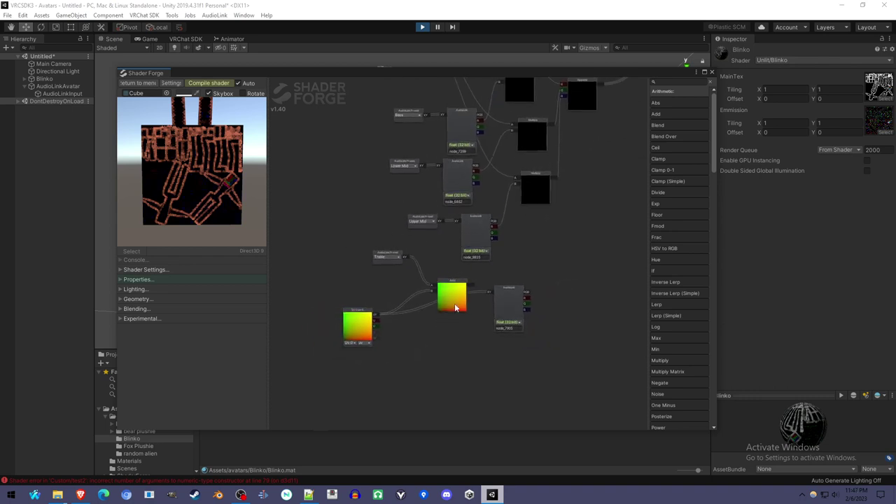
{"action": "scroll", "coordinate": [455, 338], "scroll_direction": "up", "scroll_amount": 5}
{"action": "left_click_drag", "start_coordinate": [385, 394], "coordinate": [481, 319]}
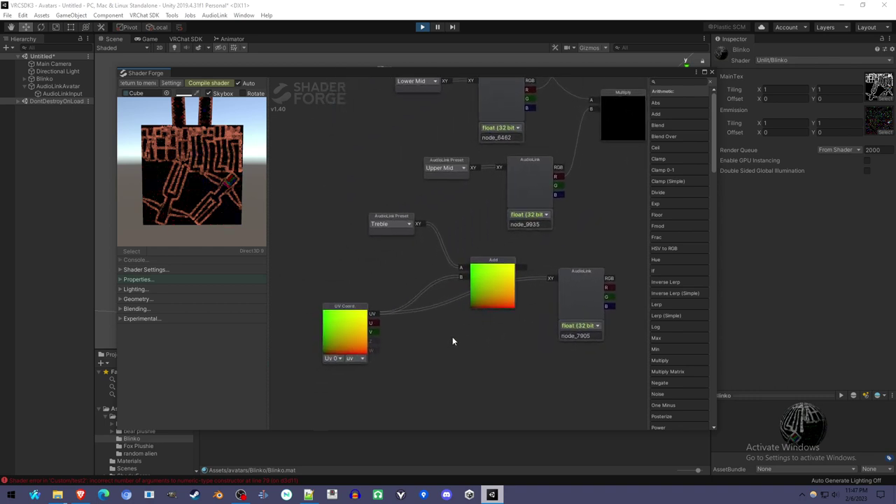
{"action": "mouse_move", "coordinate": [348, 331]}
{"action": "left_mouse_down"}
{"action": "mouse_move", "coordinate": [360, 339]}
{"action": "mouse_move", "coordinate": [355, 327]}
{"action": "left_mouse_up"}
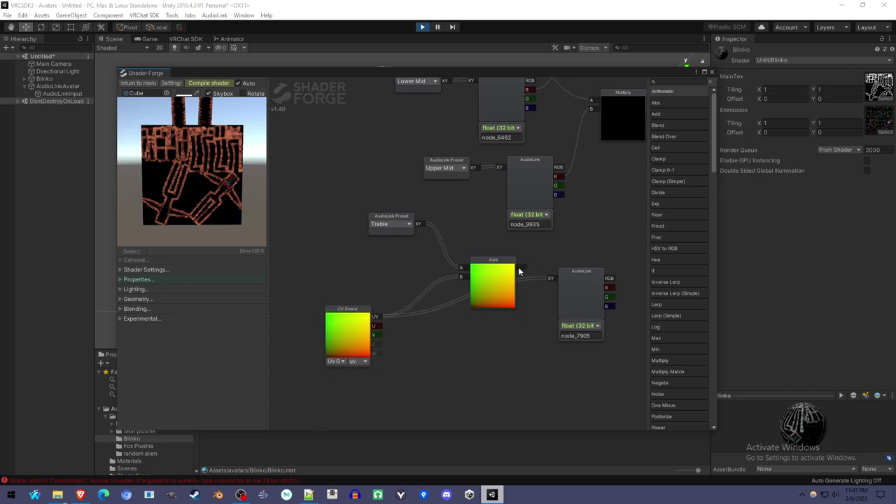
{"action": "left_click_drag", "start_coordinate": [519, 271], "coordinate": [552, 281]}
Tidy the Multiply and band nodes above, shifting them slightly.
{"action": "scroll", "coordinate": [246, 214], "scroll_direction": "up", "scroll_amount": 4}
{"action": "scroll", "coordinate": [577, 259], "scroll_direction": "down", "scroll_amount": 1}
{"action": "left_click_drag", "start_coordinate": [577, 259], "coordinate": [425, 344]}
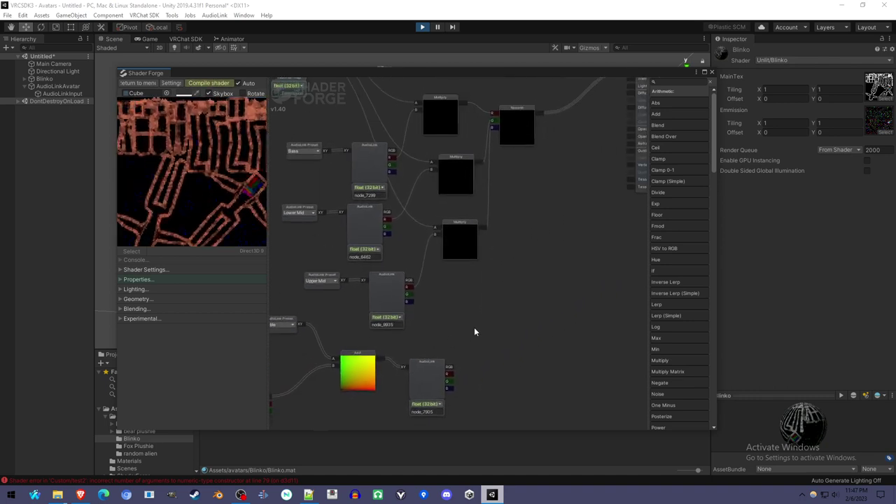
{"action": "left_click_drag", "start_coordinate": [518, 152], "coordinate": [524, 170]}
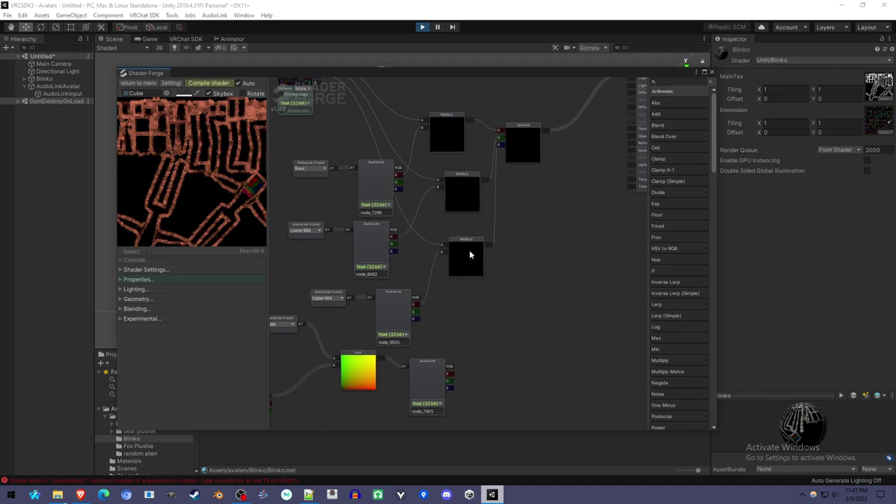
{"action": "left_click_drag", "start_coordinate": [464, 254], "coordinate": [455, 238]}
{"action": "scroll", "coordinate": [537, 267], "scroll_direction": "down", "scroll_amount": 3}
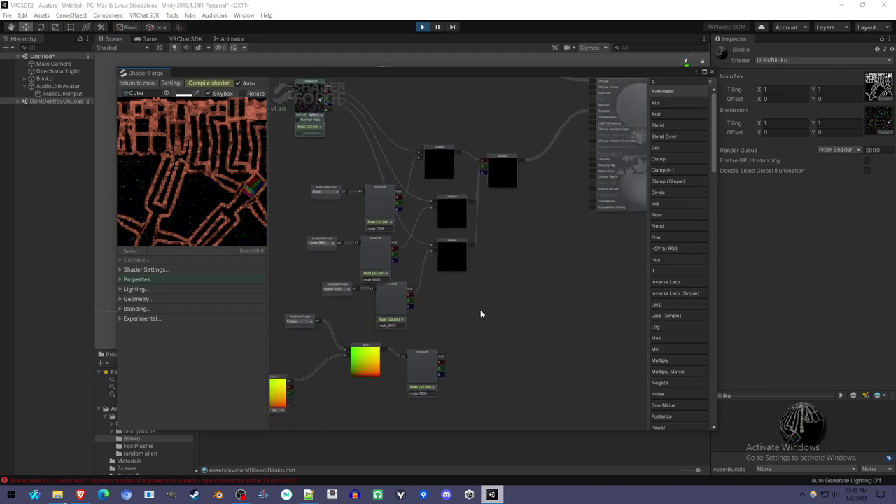
Add a new Add node taking the combined band output in A and the treble AudioLink output.
{"action": "right_click", "coordinate": [540, 245]}
{"action": "mouse_move", "coordinate": [573, 247]}
{"action": "left_click", "coordinate": [672, 98]}
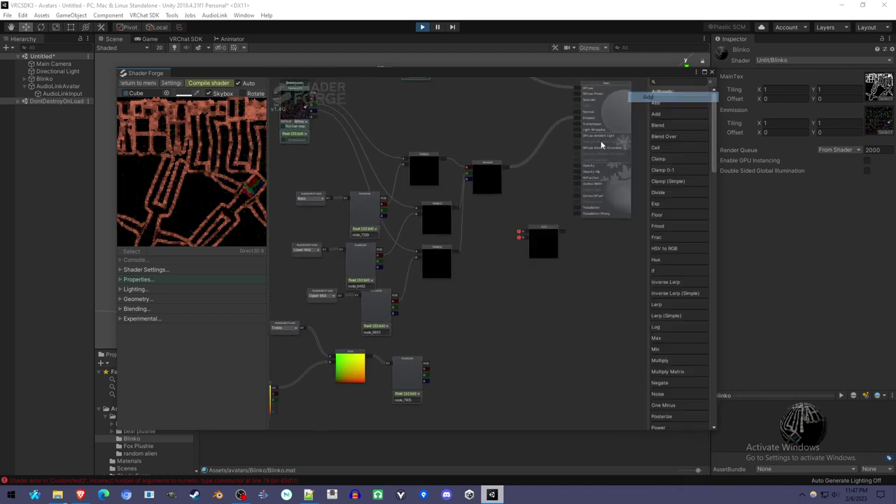
{"action": "left_click_drag", "start_coordinate": [488, 179], "coordinate": [456, 177]}
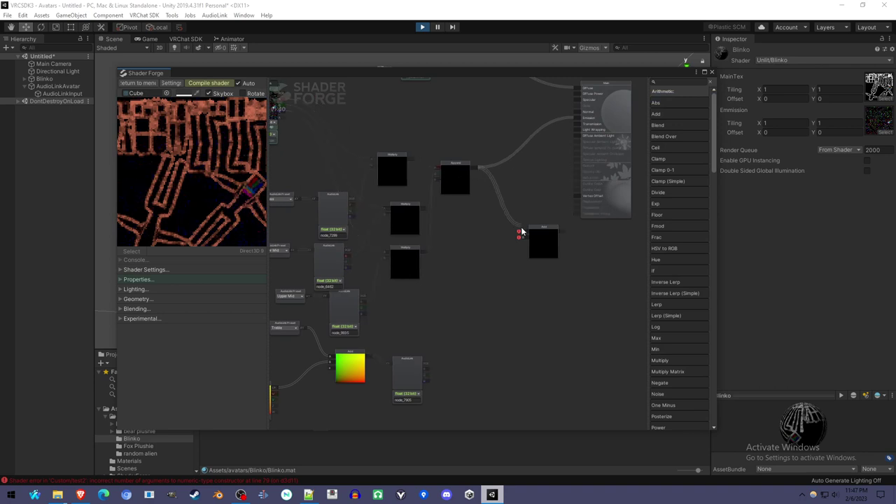
{"action": "left_click_drag", "start_coordinate": [522, 234], "coordinate": [520, 232]}
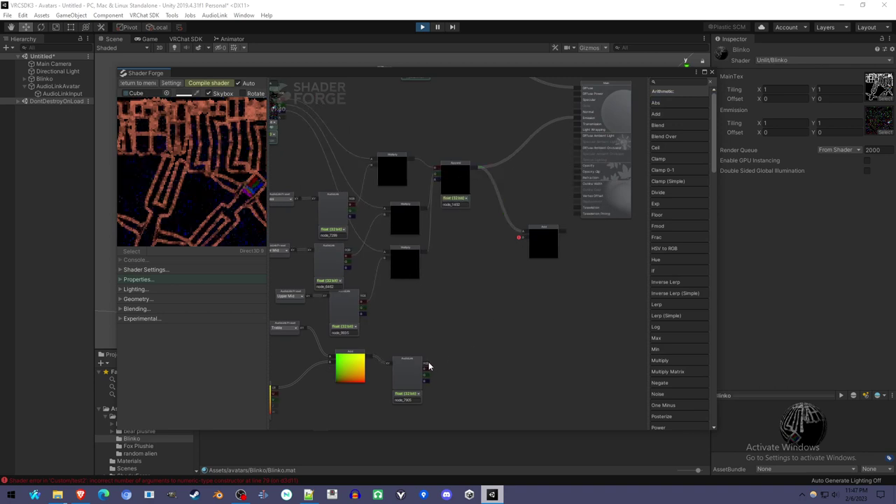
{"action": "left_click_drag", "start_coordinate": [427, 365], "coordinate": [507, 277]}
{"action": "left_click_drag", "start_coordinate": [529, 241], "coordinate": [530, 241]}
Route the new Add node's output into the main node.
{"action": "scroll", "coordinate": [526, 252], "scroll_direction": "down", "scroll_amount": 3}
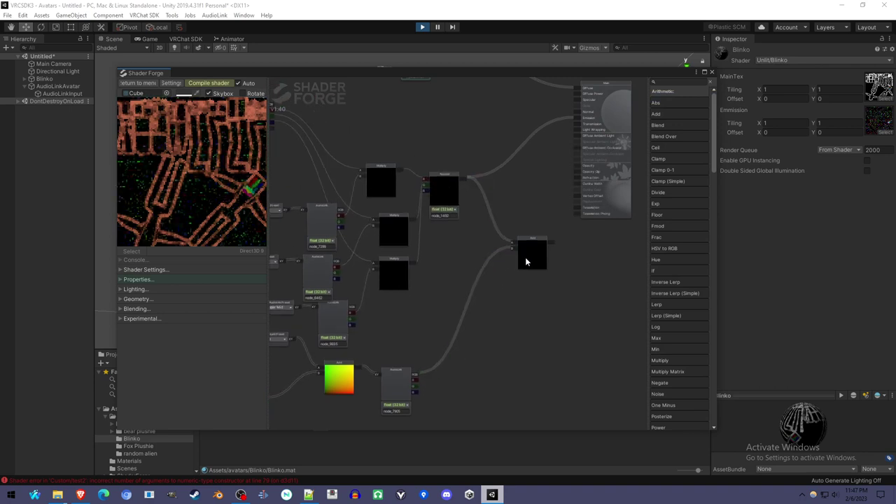
{"action": "scroll", "coordinate": [418, 294], "scroll_direction": "down", "scroll_amount": 1}
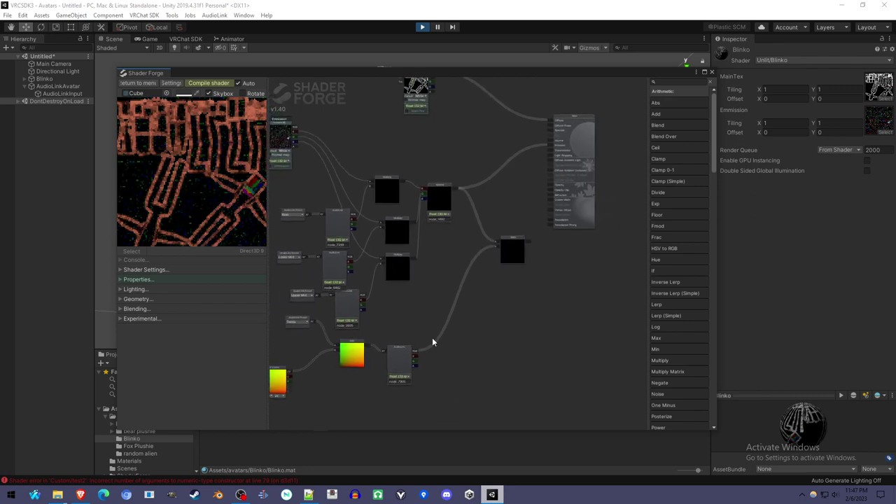
{"action": "scroll", "coordinate": [429, 349], "scroll_direction": "up", "scroll_amount": 2}
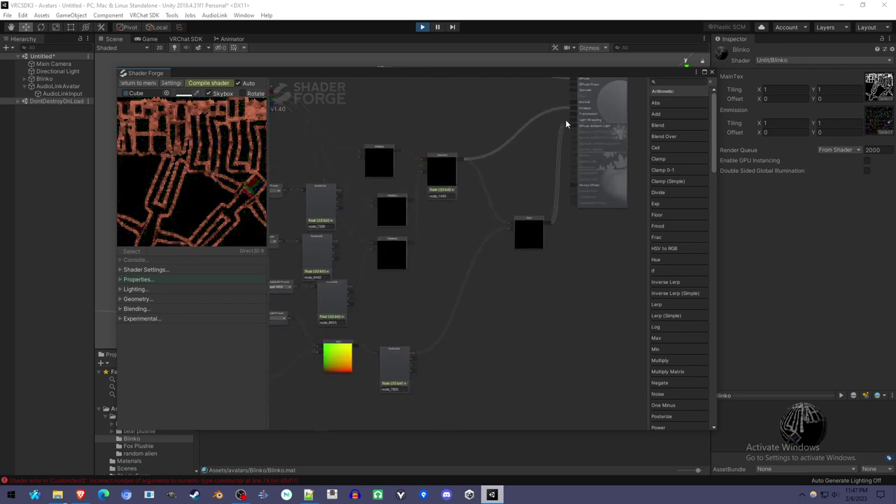
{"action": "left_click_drag", "start_coordinate": [571, 106], "coordinate": [571, 108]}
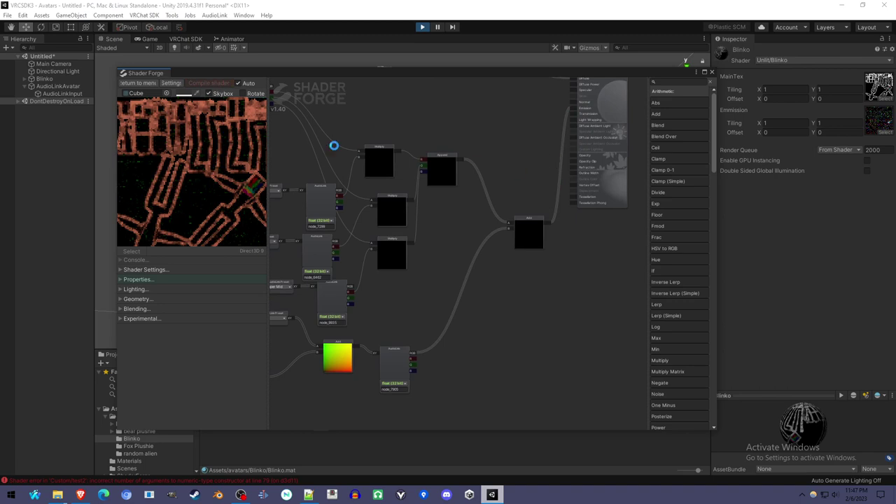
{"action": "left_click_drag", "start_coordinate": [420, 301], "coordinate": [502, 296]}
{"action": "scroll", "coordinate": [201, 200], "scroll_direction": "down", "scroll_amount": 2}
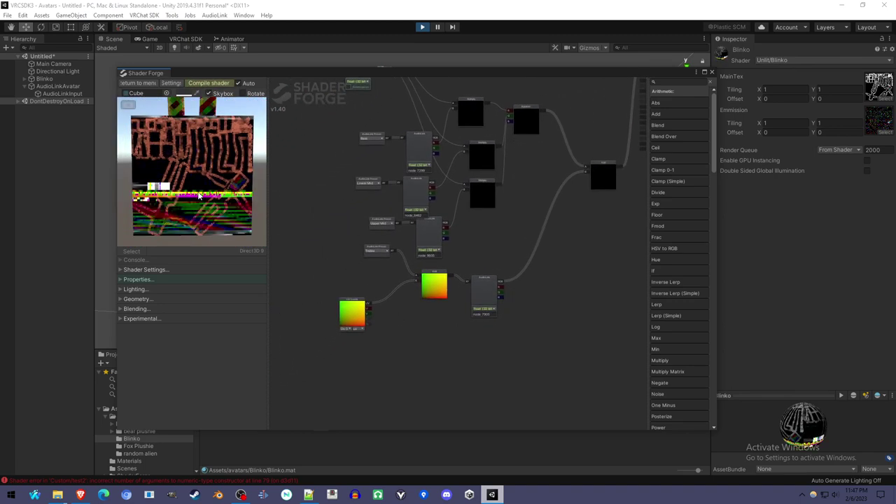
{"action": "scroll", "coordinate": [226, 203], "scroll_direction": "up", "scroll_amount": 2}
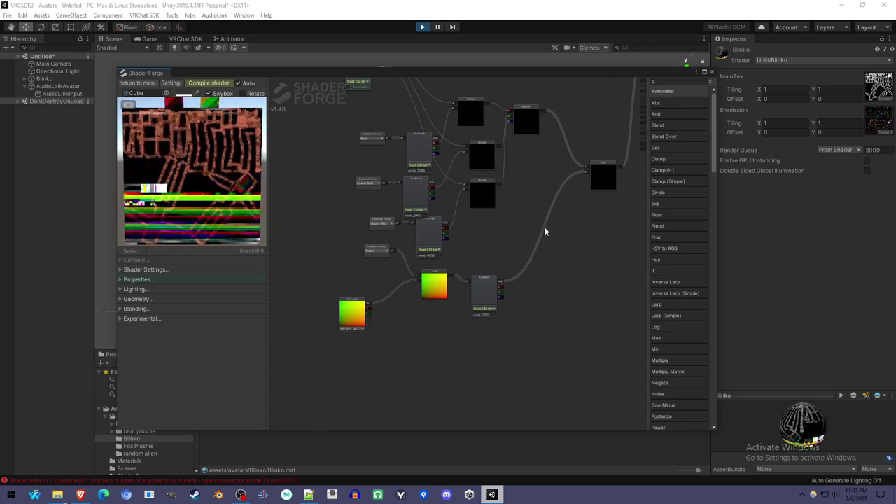
{"action": "scroll", "coordinate": [159, 209], "scroll_direction": "down", "scroll_amount": 2}
{"action": "left_click_drag", "start_coordinate": [523, 203], "coordinate": [467, 272]}
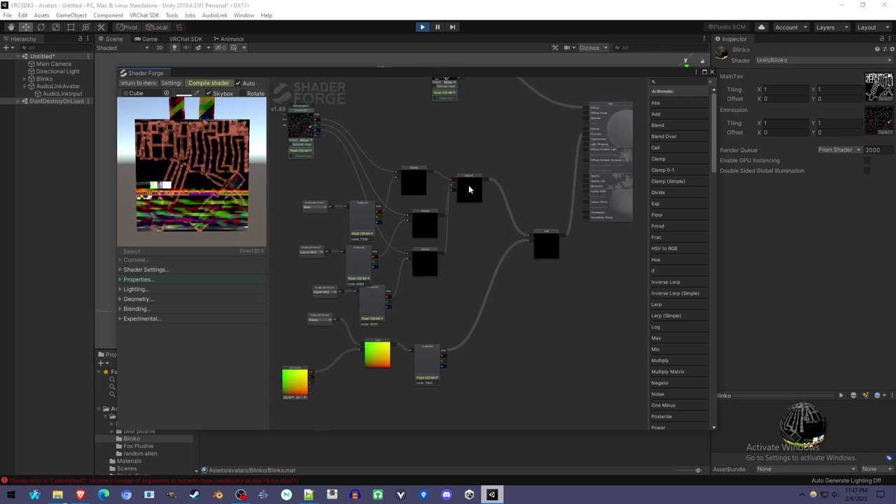
{"action": "left_click_drag", "start_coordinate": [469, 191], "coordinate": [474, 165]}
{"action": "left_click_drag", "start_coordinate": [374, 191], "coordinate": [360, 175]}
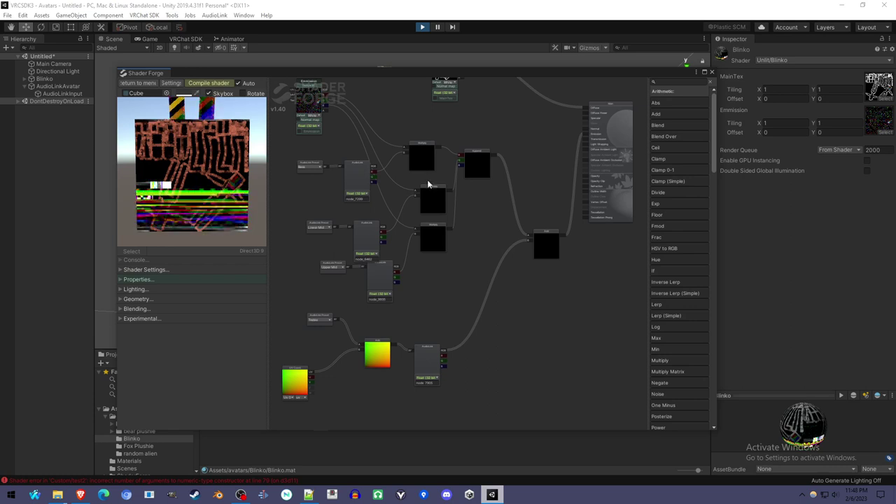
{"action": "middle_click_drag", "start_coordinate": [432, 190], "coordinate": [499, 266]}
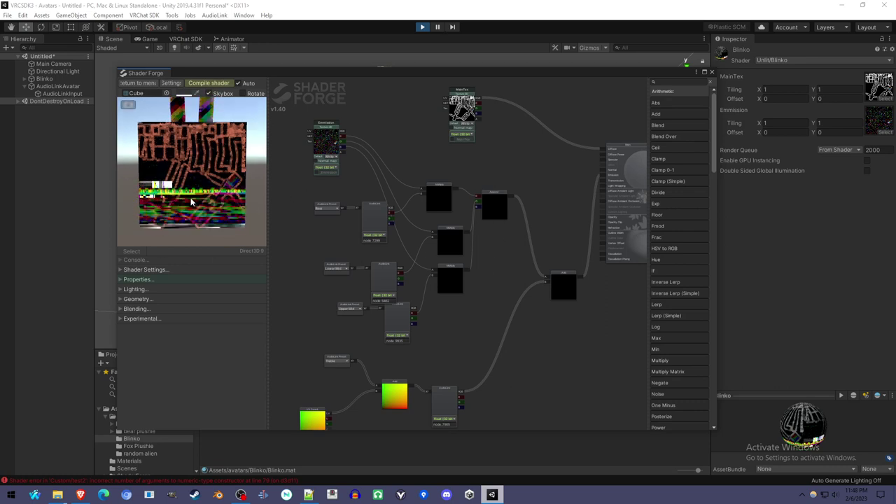
{"action": "scroll", "coordinate": [210, 185], "scroll_direction": "down", "scroll_amount": 3}
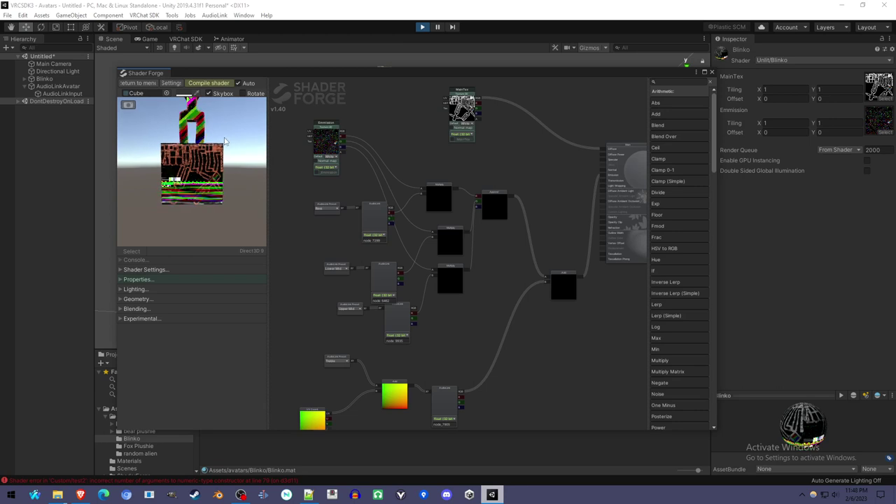
{"action": "left_click_drag", "start_coordinate": [236, 198], "coordinate": [230, 188]}
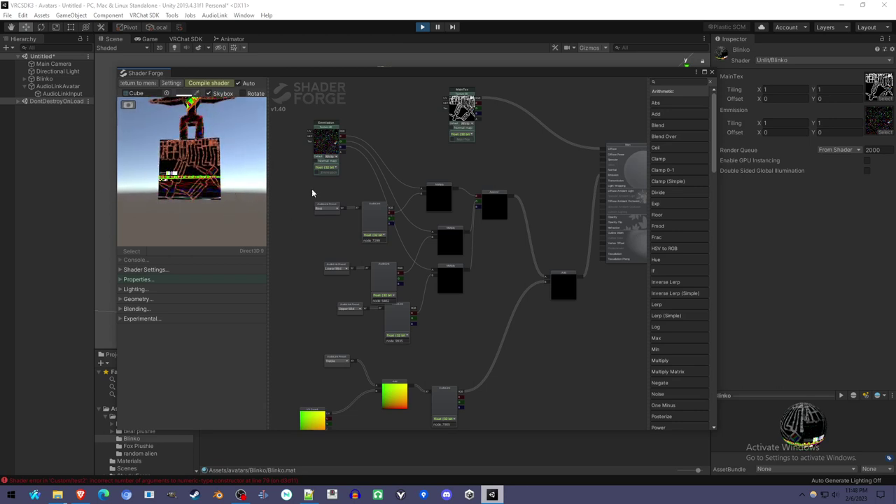
{"action": "scroll", "coordinate": [218, 217], "scroll_direction": "up", "scroll_amount": 2}
{"action": "scroll", "coordinate": [221, 219], "scroll_direction": "up", "scroll_amount": 3}
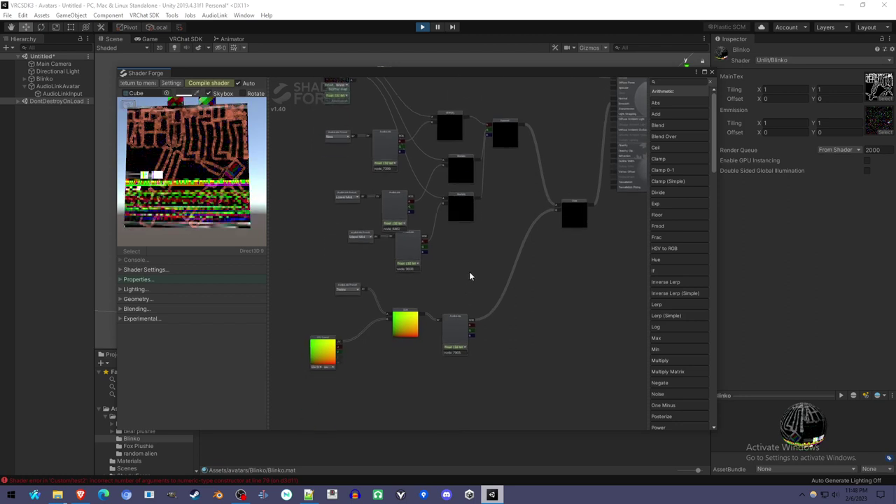
{"action": "left_click_drag", "start_coordinate": [474, 271], "coordinate": [491, 218]}
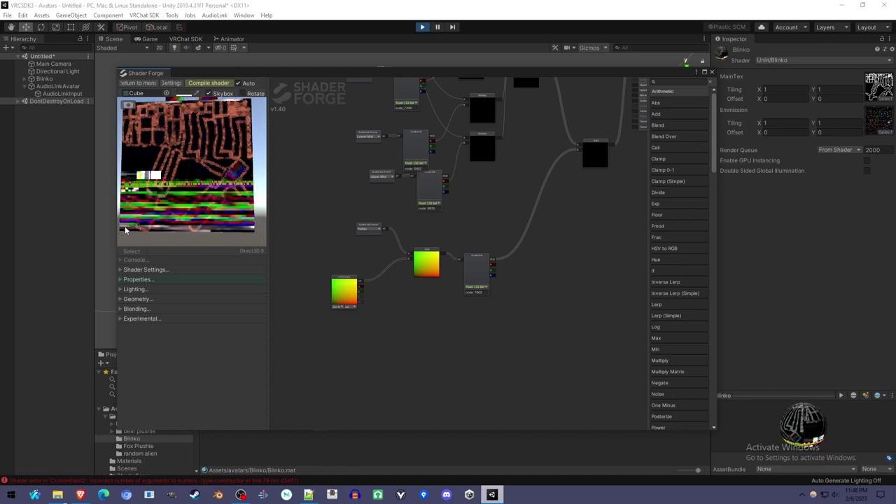
{"action": "left_click_drag", "start_coordinate": [547, 220], "coordinate": [486, 338]}
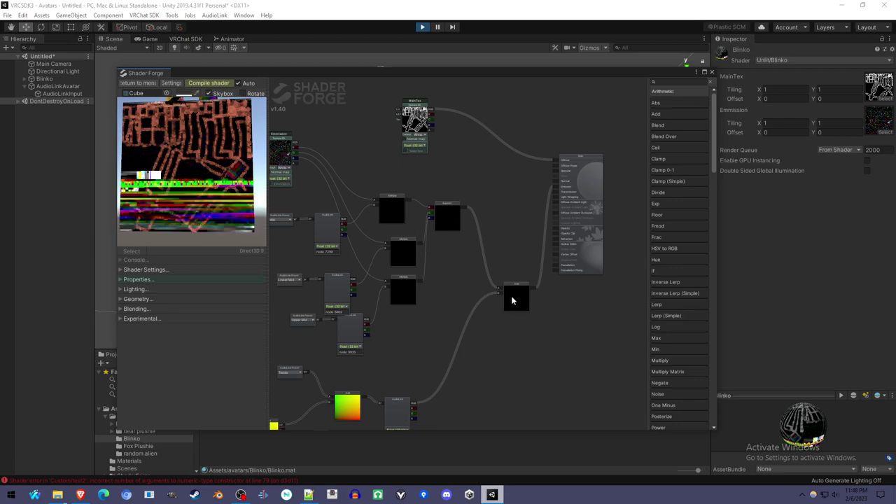
{"action": "left_click_drag", "start_coordinate": [511, 300], "coordinate": [495, 273]}
{"action": "scroll", "coordinate": [446, 369], "scroll_direction": "up", "scroll_amount": 4}
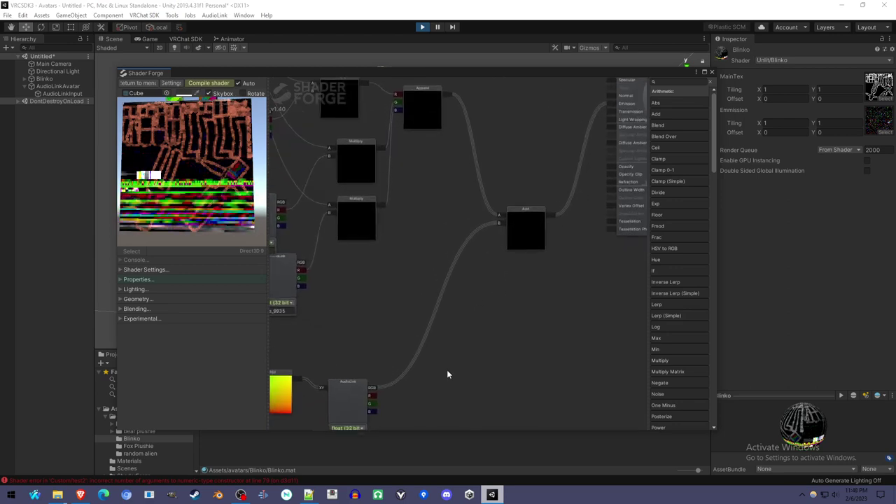
Move the Treble preset node left beside the UV Coord and Add nodes and select it.
{"action": "left_click_drag", "start_coordinate": [446, 370], "coordinate": [564, 261]}
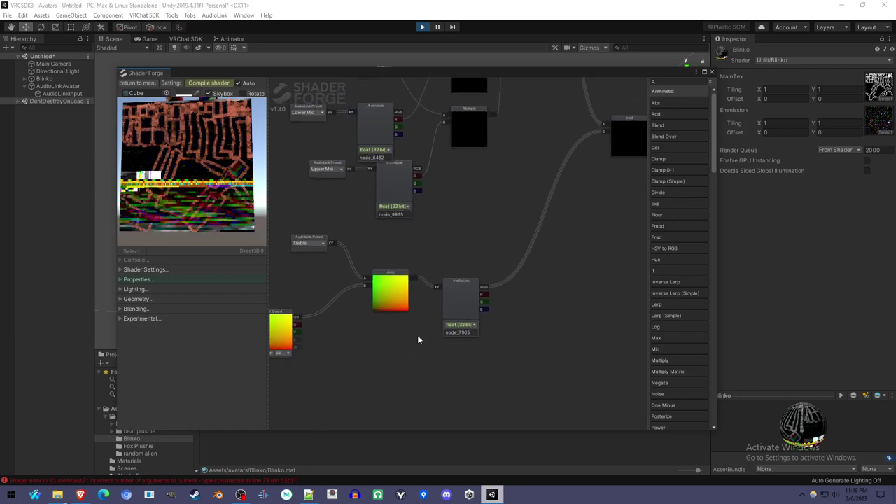
{"action": "left_click_drag", "start_coordinate": [436, 328], "coordinate": [494, 310]}
{"action": "scroll", "coordinate": [468, 302], "scroll_direction": "up", "scroll_amount": 2}
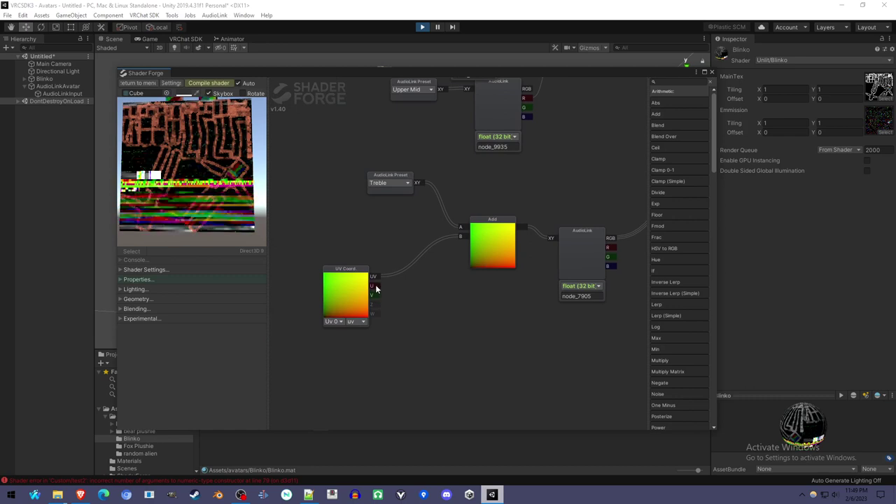
{"action": "left_click_drag", "start_coordinate": [375, 285], "coordinate": [414, 289]}
{"action": "scroll", "coordinate": [406, 294], "scroll_direction": "down", "scroll_amount": 2}
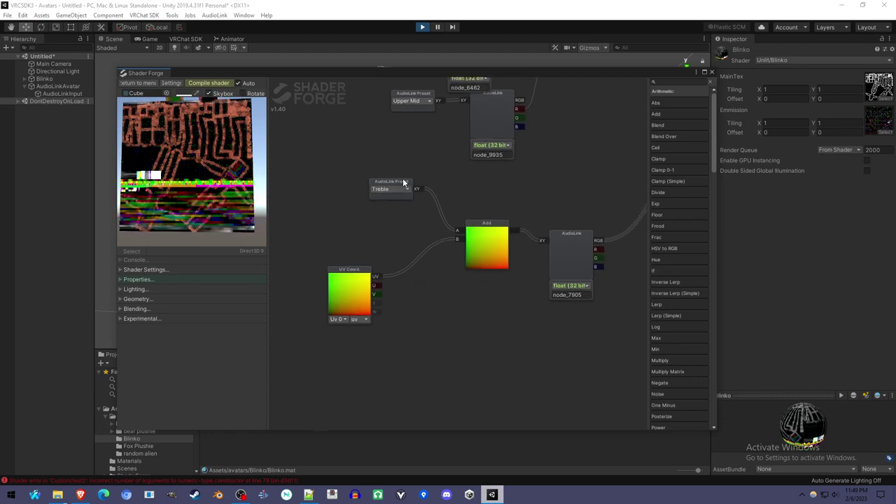
{"action": "left_click_drag", "start_coordinate": [403, 183], "coordinate": [350, 200]}
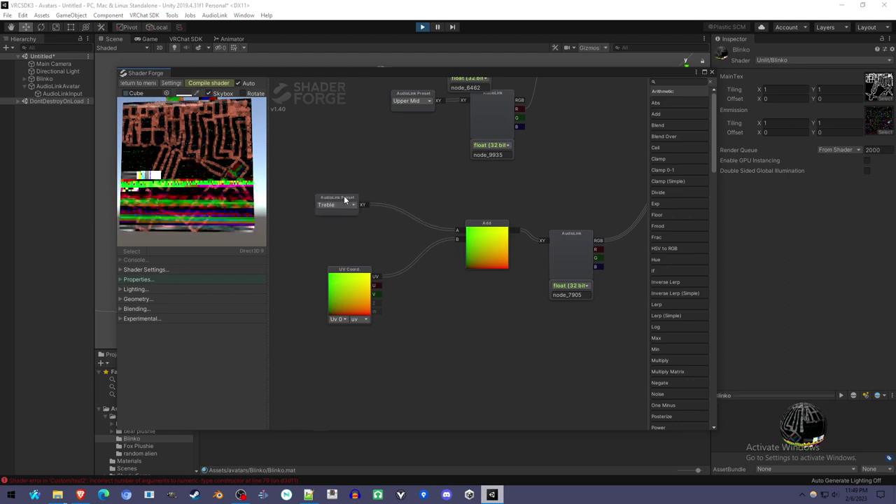
{"action": "left_click", "coordinate": [347, 294]}
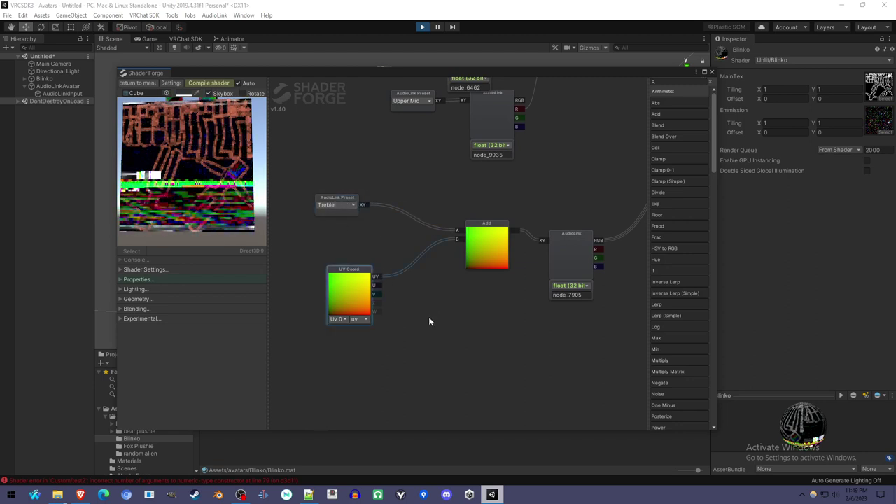
{"action": "mouse_move", "coordinate": [378, 296]}
{"action": "left_mouse_down"}
{"action": "mouse_move", "coordinate": [404, 295]}
{"action": "mouse_move", "coordinate": [385, 292]}
{"action": "left_mouse_up"}
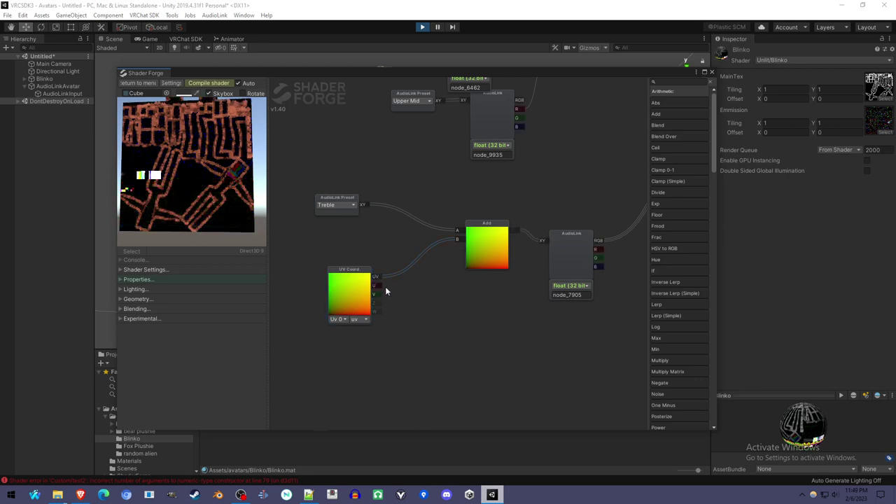
{"action": "left_click", "coordinate": [346, 210]}
Add a Component Mask node fed by the Treble preset's XY output, arranging both nodes.
{"action": "right_click", "coordinate": [425, 292]}
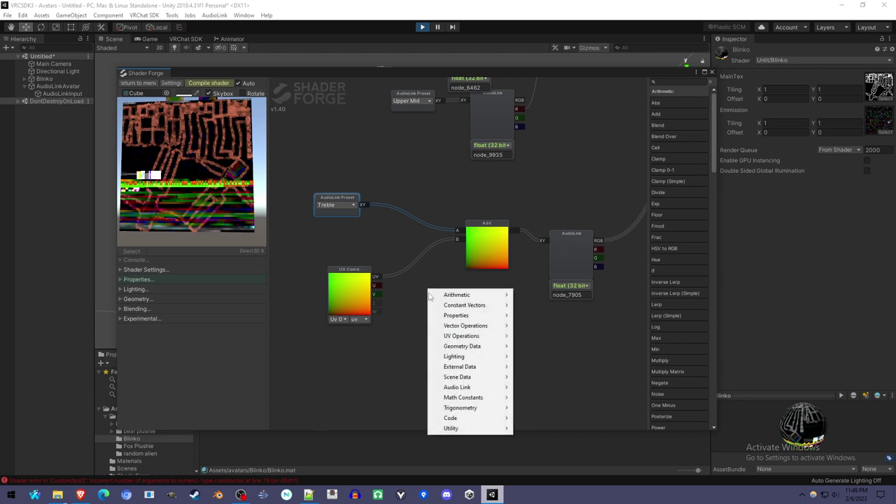
{"action": "mouse_move", "coordinate": [473, 341]}
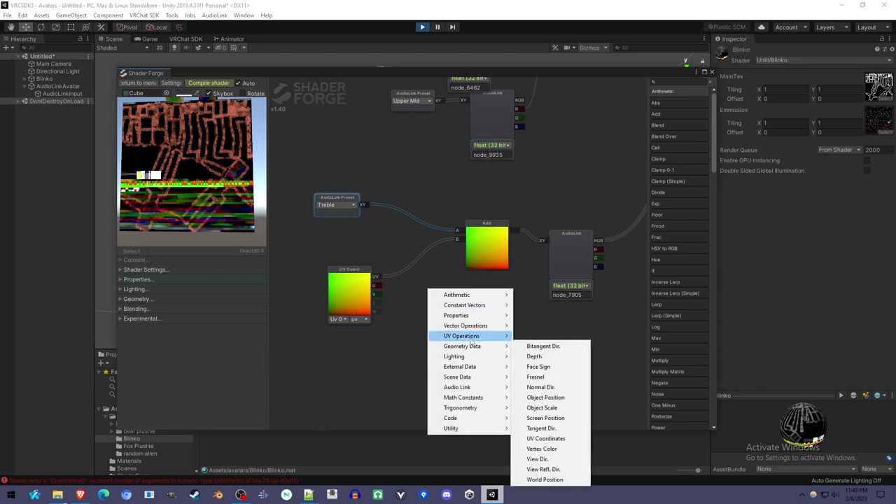
{"action": "mouse_move", "coordinate": [474, 325]}
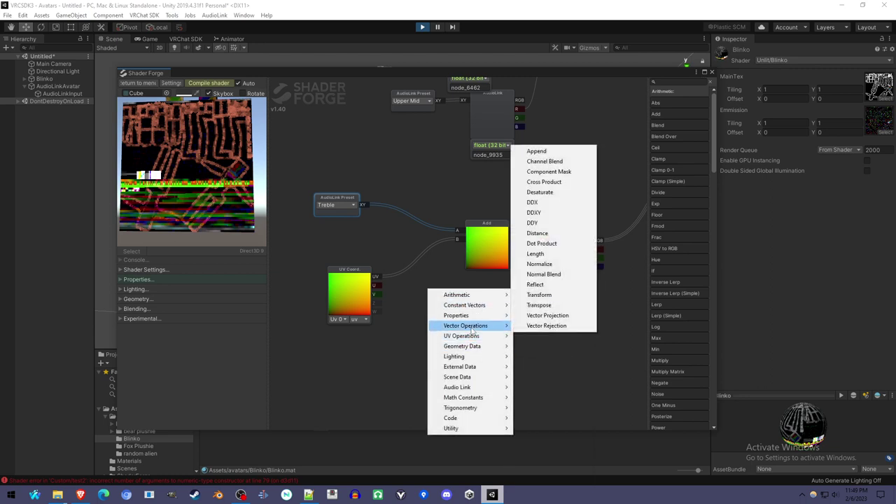
{"action": "left_click", "coordinate": [552, 172]}
{"action": "mouse_move", "coordinate": [420, 293]}
{"action": "left_mouse_down"}
{"action": "mouse_move", "coordinate": [404, 186]}
{"action": "mouse_move", "coordinate": [401, 202]}
{"action": "mouse_move", "coordinate": [379, 183]}
{"action": "left_mouse_up"}
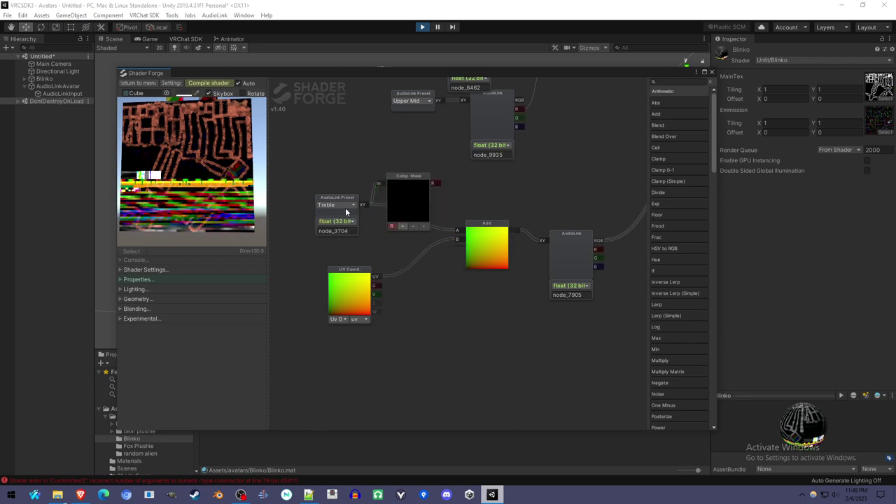
{"action": "left_click_drag", "start_coordinate": [348, 211], "coordinate": [324, 206]}
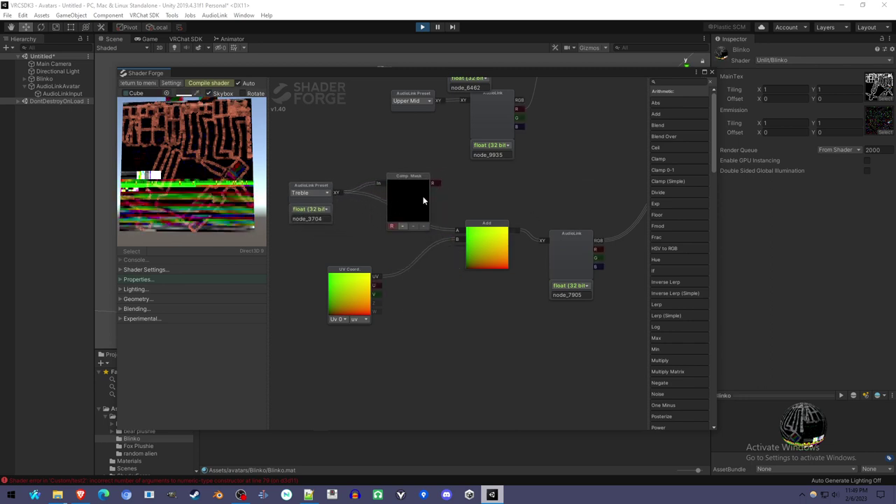
{"action": "left_click_drag", "start_coordinate": [422, 202], "coordinate": [395, 217]}
Set the Component Mask's first channel to G.
{"action": "left_click", "coordinate": [378, 242]}
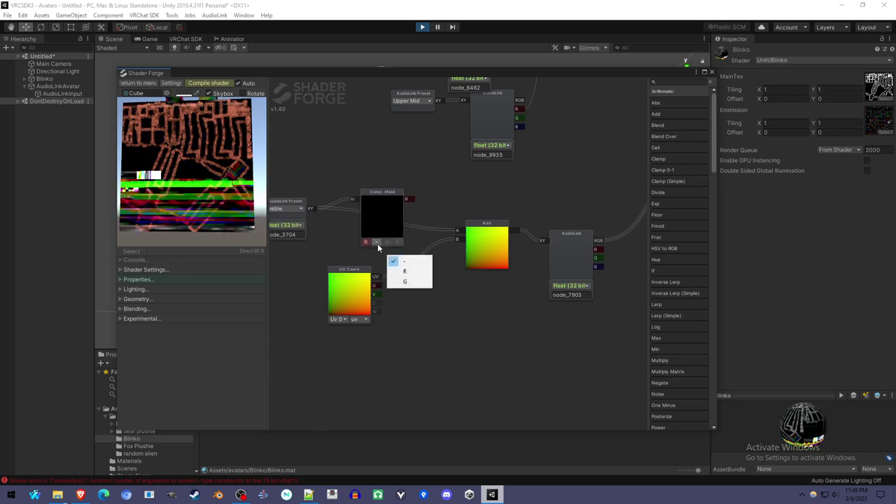
{"action": "left_click", "coordinate": [414, 249]}
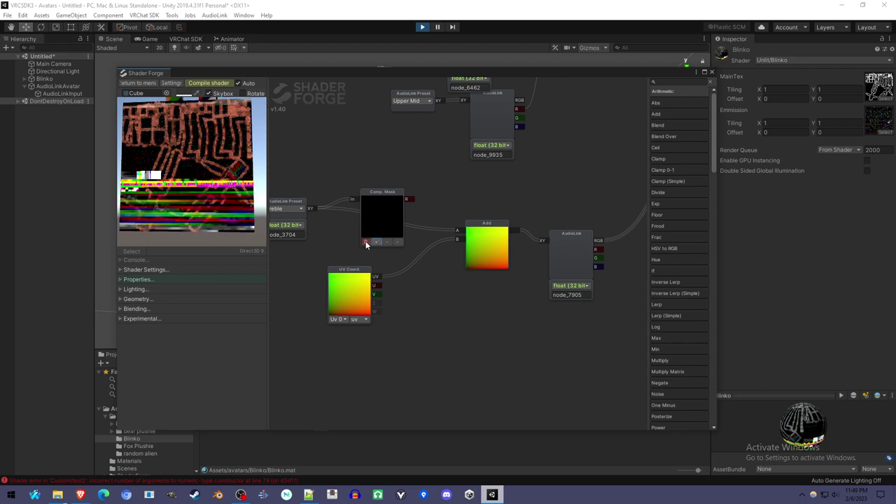
{"action": "left_click", "coordinate": [367, 242]}
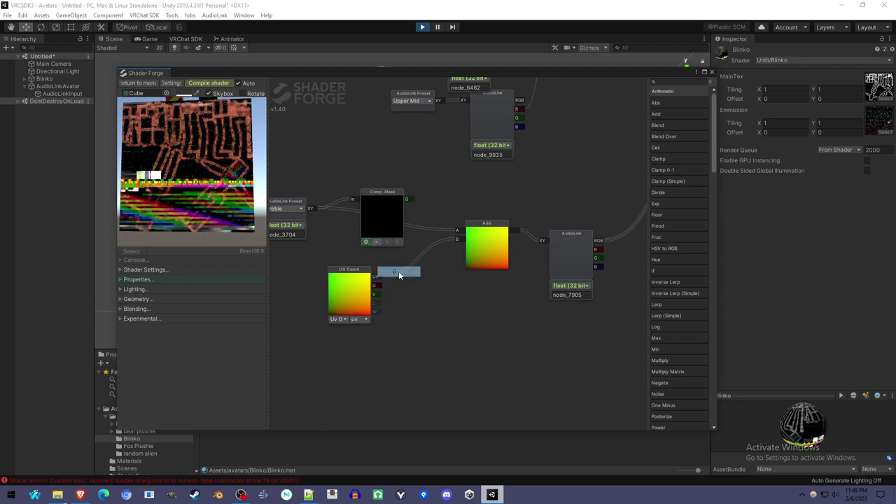
{"action": "left_click", "coordinate": [401, 270]}
{"action": "left_click_drag", "start_coordinate": [379, 283], "coordinate": [432, 273]}
Replace the Add node with a new Append node.
{"action": "left_click", "coordinate": [492, 243]}
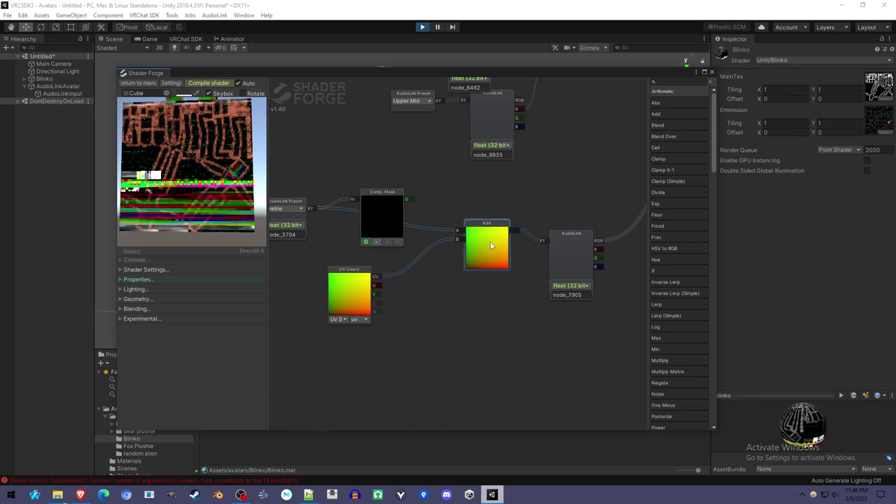
{"action": "key", "text": "Delete"}
{"action": "right_click", "coordinate": [441, 265]}
{"action": "mouse_move", "coordinate": [454, 273]}
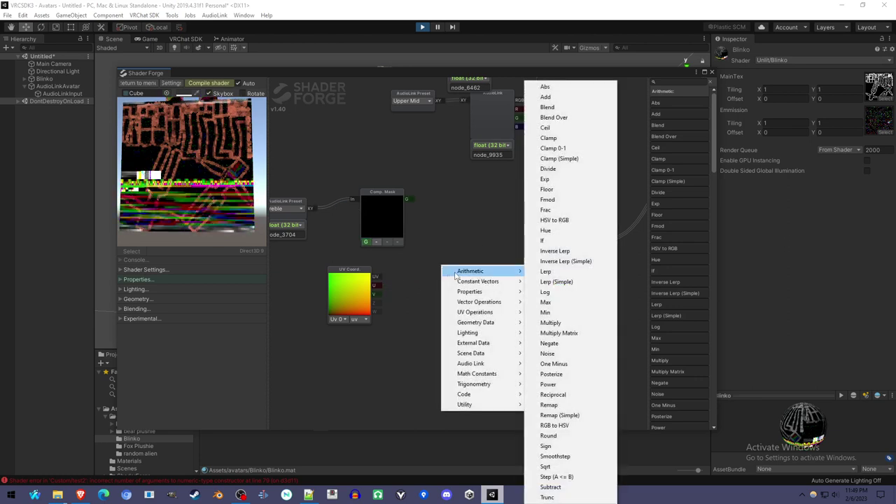
{"action": "mouse_move", "coordinate": [490, 304]}
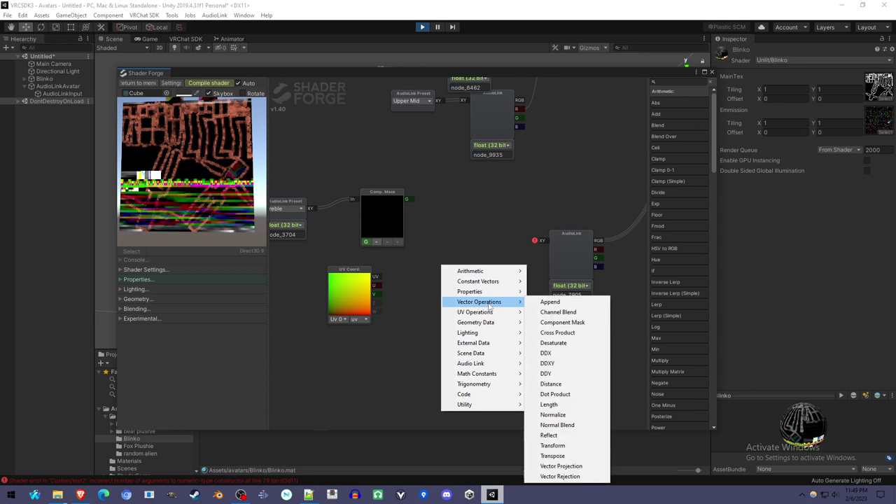
{"action": "left_click", "coordinate": [552, 303]}
{"action": "left_click_drag", "start_coordinate": [433, 264], "coordinate": [461, 254]}
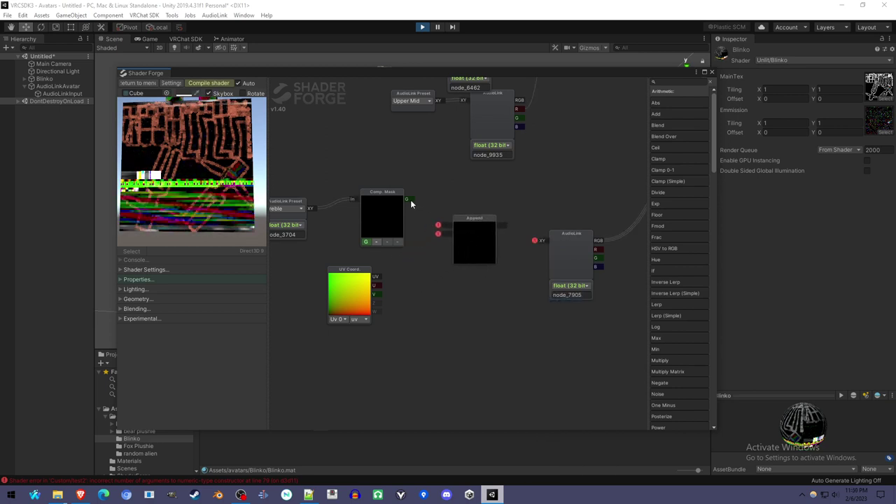
Wire Comp. Mask G into Append's R and UV Coord V into Append's G.
{"action": "left_click_drag", "start_coordinate": [410, 202], "coordinate": [438, 225]}
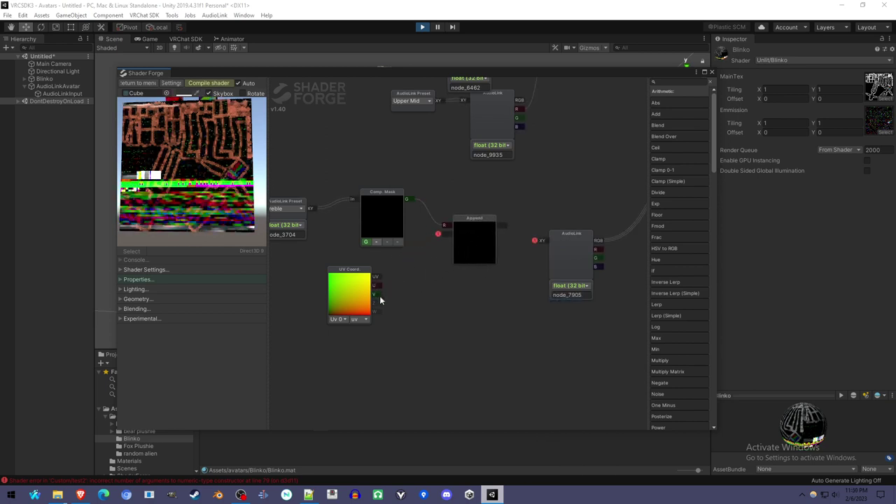
{"action": "left_click_drag", "start_coordinate": [376, 293], "coordinate": [445, 234]}
{"action": "left_click_drag", "start_coordinate": [380, 289], "coordinate": [444, 225]}
{"action": "left_click_drag", "start_coordinate": [408, 200], "coordinate": [444, 225]}
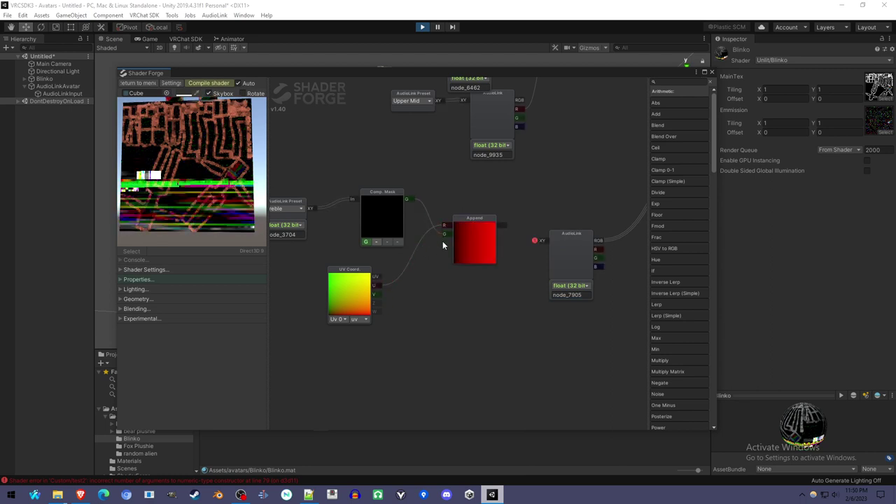
{"action": "left_click_drag", "start_coordinate": [357, 295], "coordinate": [359, 149]}
{"action": "left_click_drag", "start_coordinate": [384, 218], "coordinate": [392, 255]}
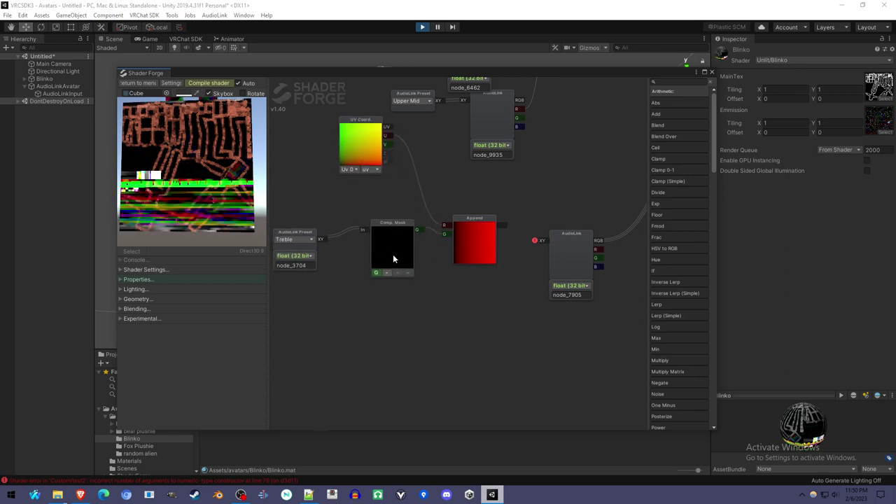
Connect Append's output to the AudioLink XY input and recompile the shader.
{"action": "left_click_drag", "start_coordinate": [478, 272], "coordinate": [438, 297]}
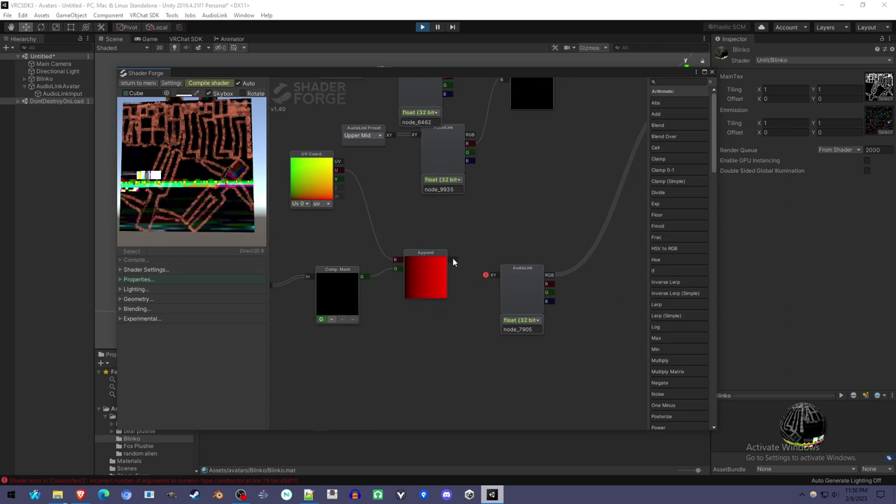
{"action": "left_click_drag", "start_coordinate": [456, 260], "coordinate": [496, 277]}
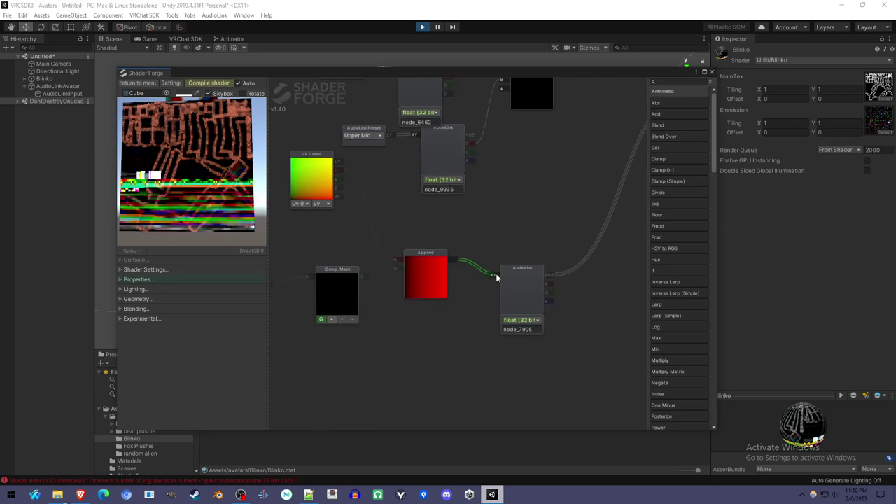
{"action": "left_click", "coordinate": [218, 85]}
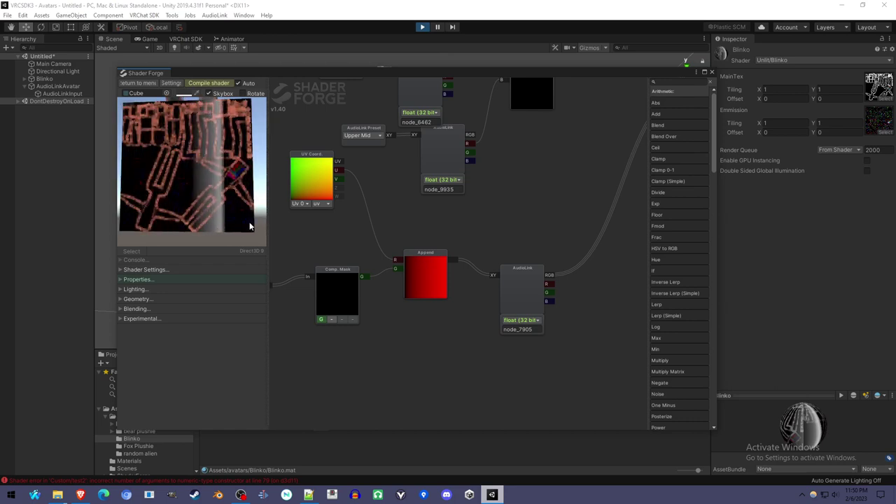
{"action": "scroll", "coordinate": [249, 225], "scroll_direction": "down", "scroll_amount": 3}
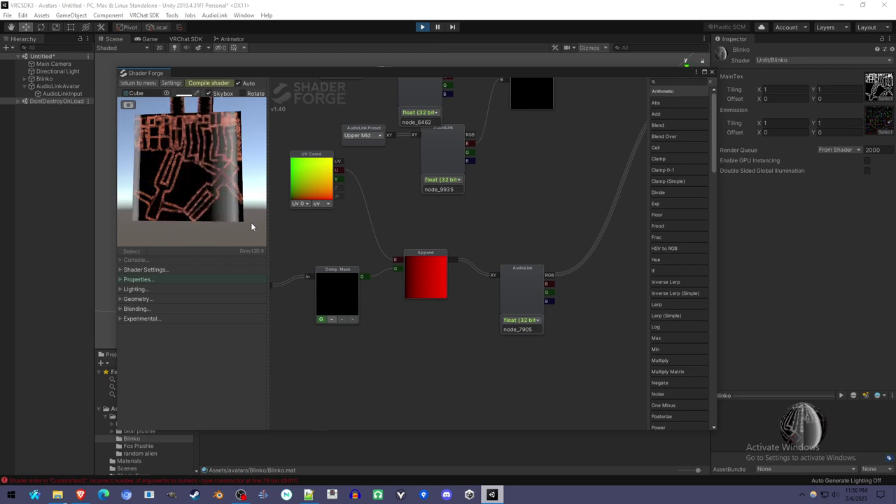
{"action": "left_click_drag", "start_coordinate": [250, 224], "coordinate": [216, 105]}
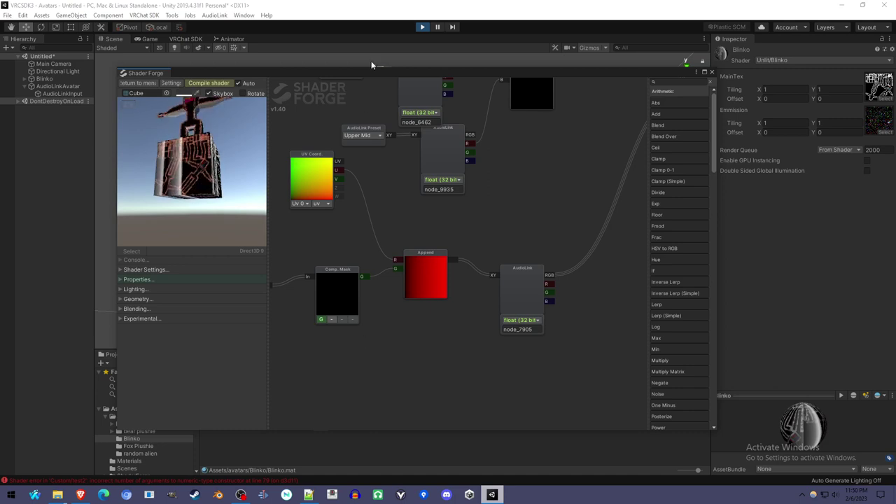
{"action": "left_click_drag", "start_coordinate": [377, 70], "coordinate": [728, 161]}
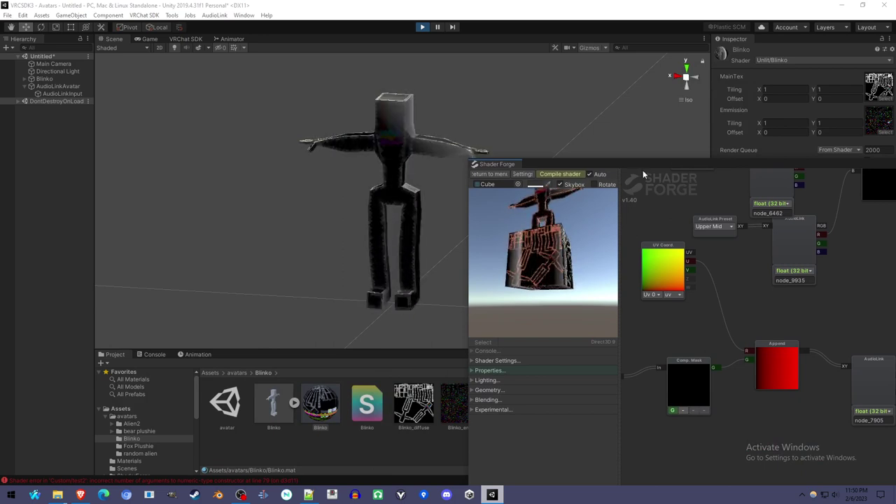
{"action": "left_click_drag", "start_coordinate": [662, 164], "coordinate": [349, 80]}
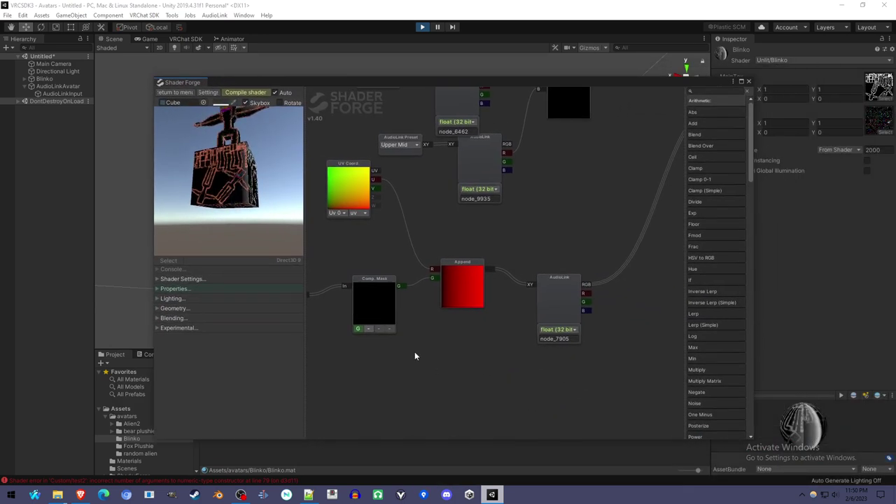
Add a Divide node next to the UV Coord node.
{"action": "left_click_drag", "start_coordinate": [412, 345], "coordinate": [494, 238]}
{"action": "right_click", "coordinate": [494, 239]}
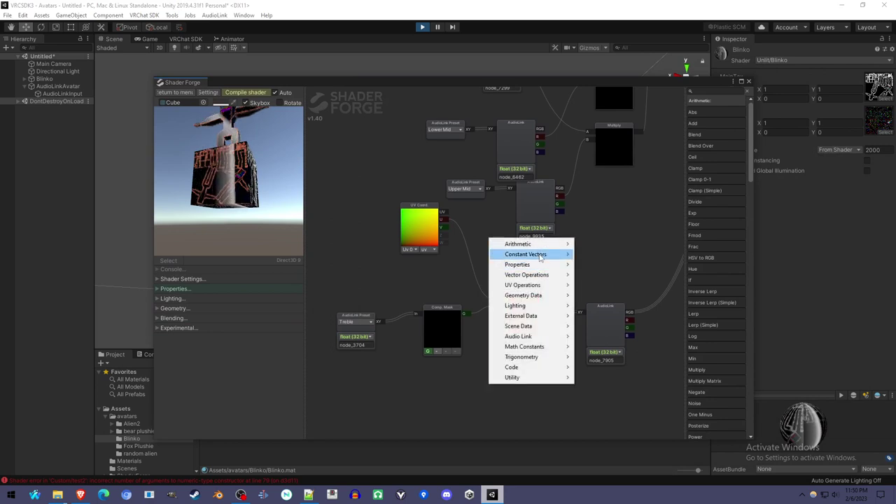
{"action": "mouse_move", "coordinate": [541, 258]}
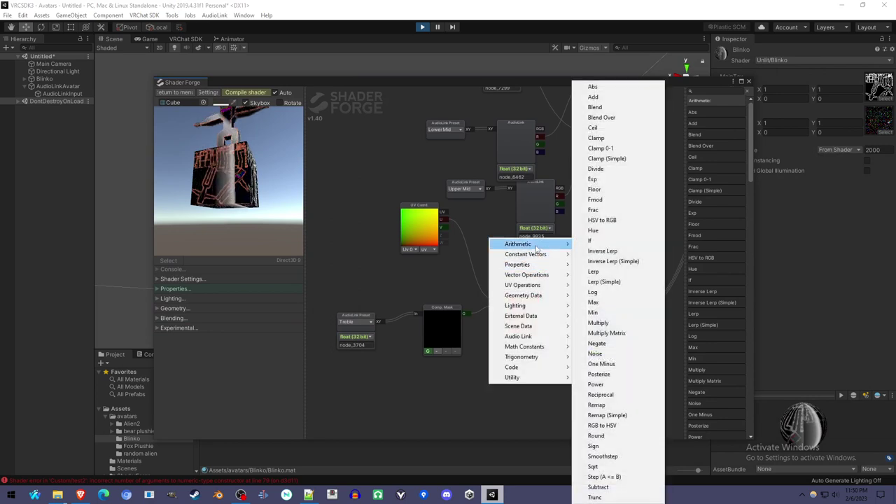
{"action": "left_click", "coordinate": [621, 169]}
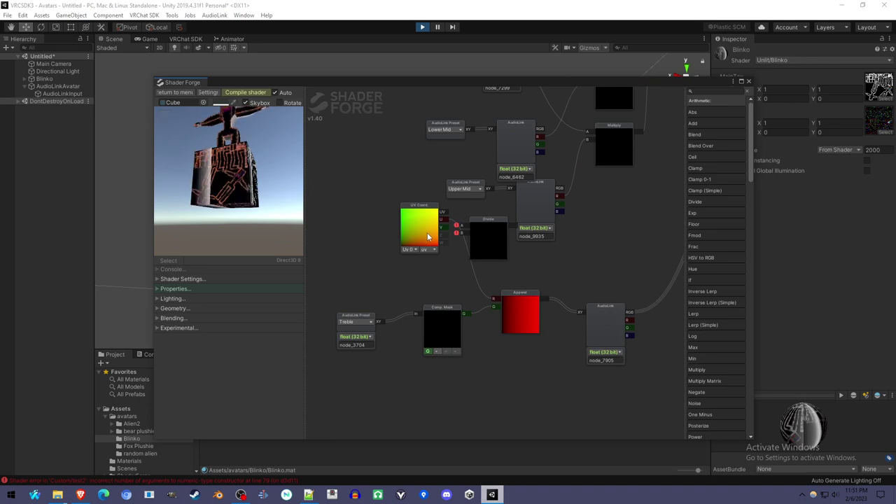
{"action": "left_click_drag", "start_coordinate": [428, 236], "coordinate": [391, 226]}
{"action": "left_click_drag", "start_coordinate": [436, 265], "coordinate": [430, 265]}
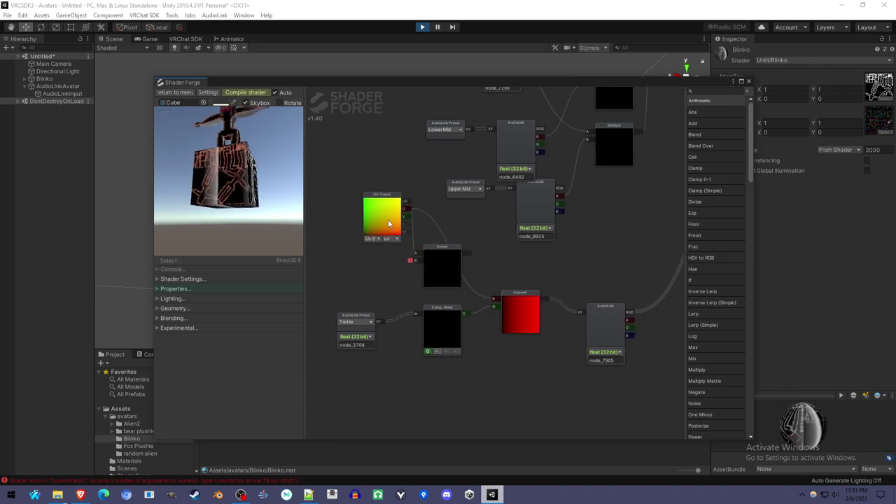
Add a Value node of 16 into Divide's B and feed the Divide result into Append.
{"action": "right_click", "coordinate": [369, 266]}
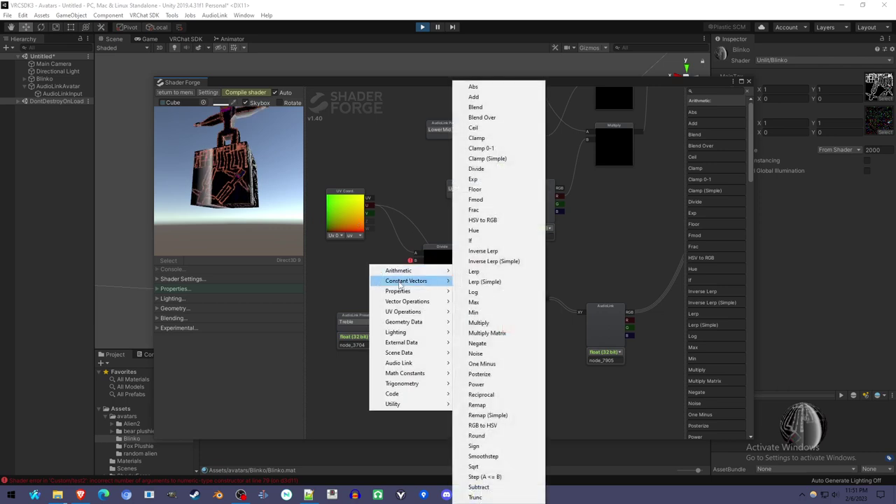
{"action": "mouse_move", "coordinate": [419, 281]}
{"action": "left_click", "coordinate": [490, 283]}
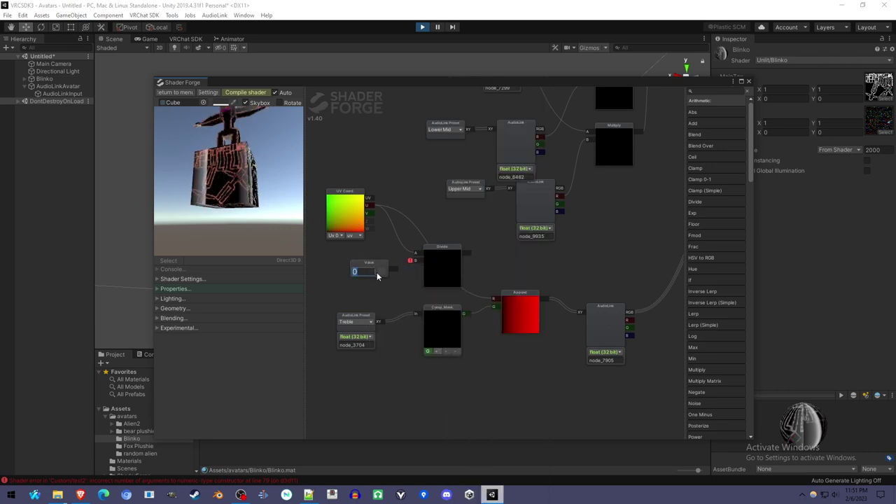
{"action": "type", "text": "8"}
{"action": "left_click_drag", "start_coordinate": [393, 267], "coordinate": [421, 263]}
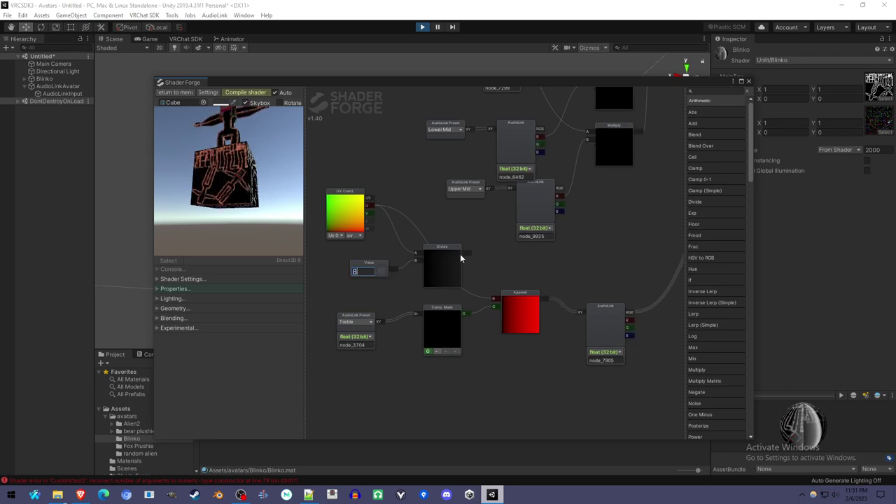
{"action": "left_click_drag", "start_coordinate": [493, 302], "coordinate": [493, 300]}
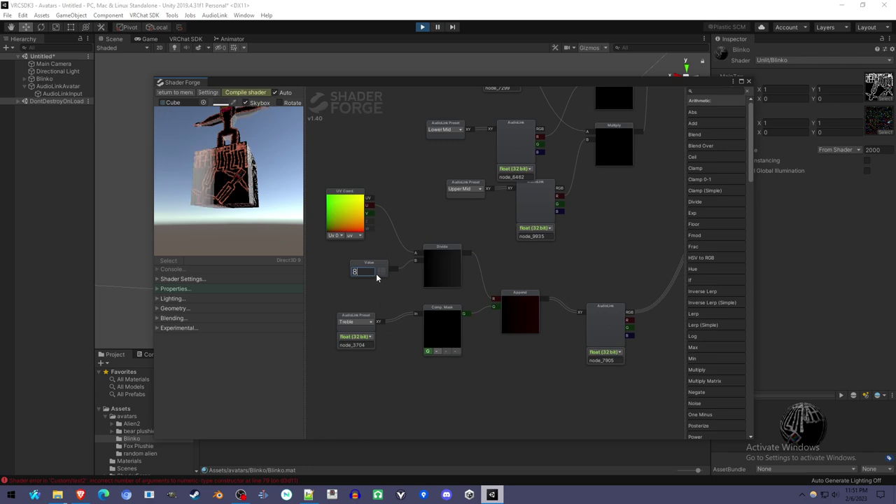
{"action": "left_click_drag", "start_coordinate": [374, 273], "coordinate": [345, 273]}
{"action": "type", "text": "16"}
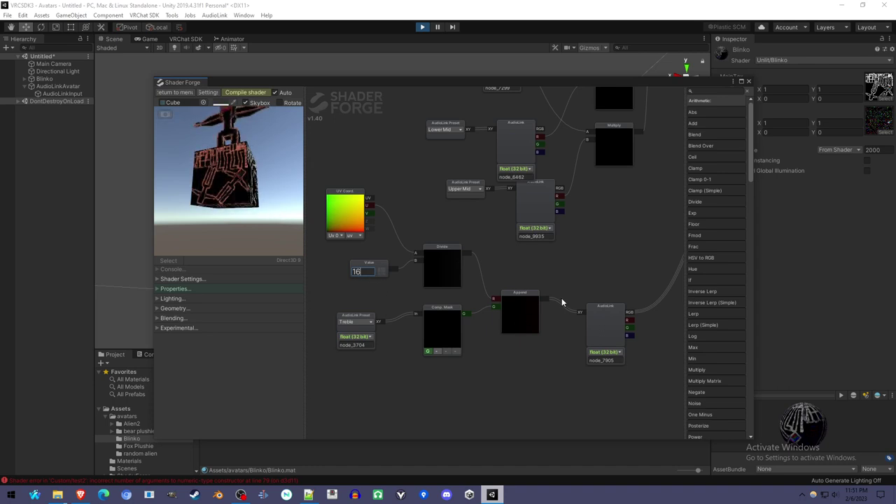
{"action": "scroll", "coordinate": [567, 299], "scroll_direction": "down", "scroll_amount": 5}
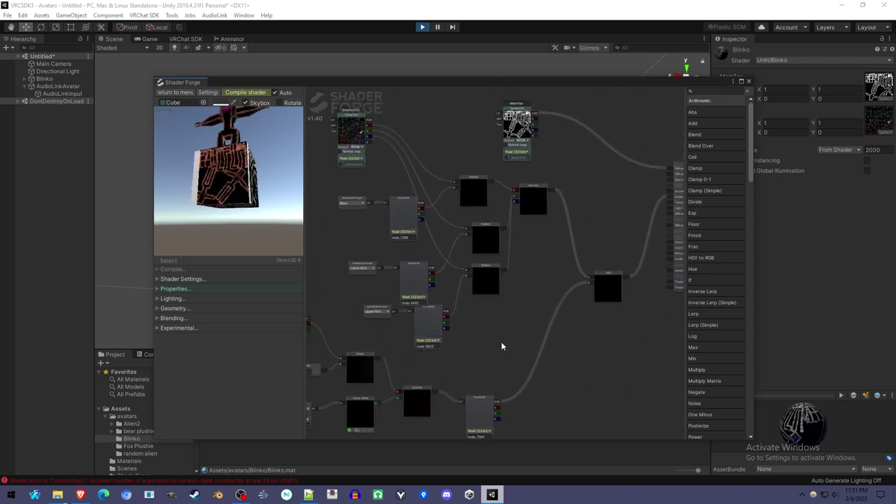
Add a duplicate Multiply node combining the emission texture and treble AudioLink, feeding the Add node.
{"action": "key", "text": "ctrl+d"}
{"action": "left_click_drag", "start_coordinate": [507, 231], "coordinate": [581, 399]}
{"action": "left_click_drag", "start_coordinate": [369, 124], "coordinate": [544, 371]}
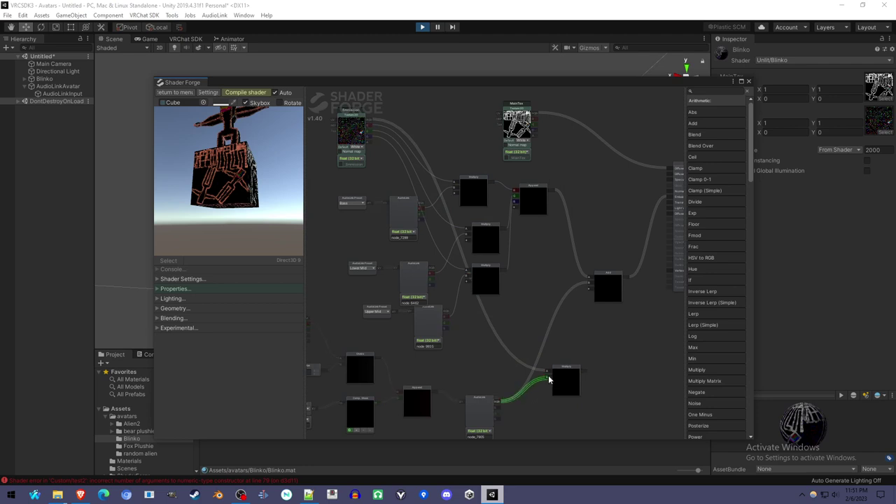
{"action": "left_click_drag", "start_coordinate": [585, 368], "coordinate": [590, 287]}
Recompile the shader and rotate the preview cube to check the emission result.
{"action": "left_click", "coordinate": [259, 92]}
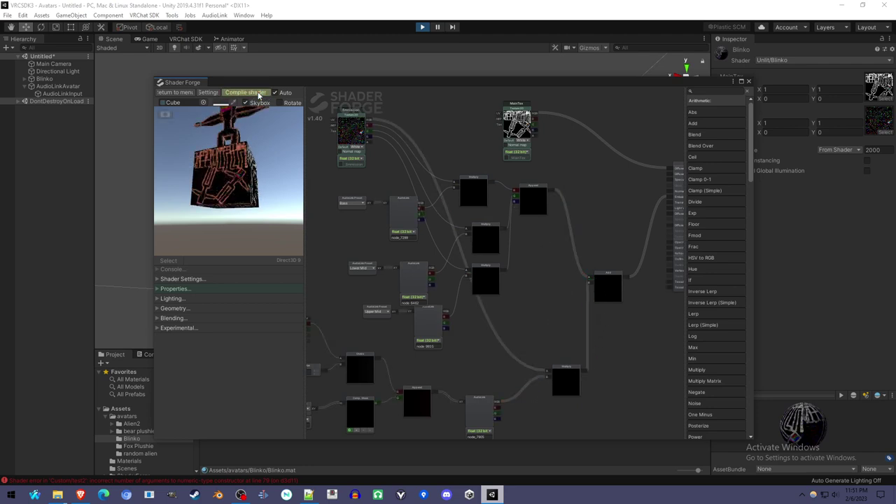
{"action": "left_click_drag", "start_coordinate": [256, 201], "coordinate": [244, 164]}
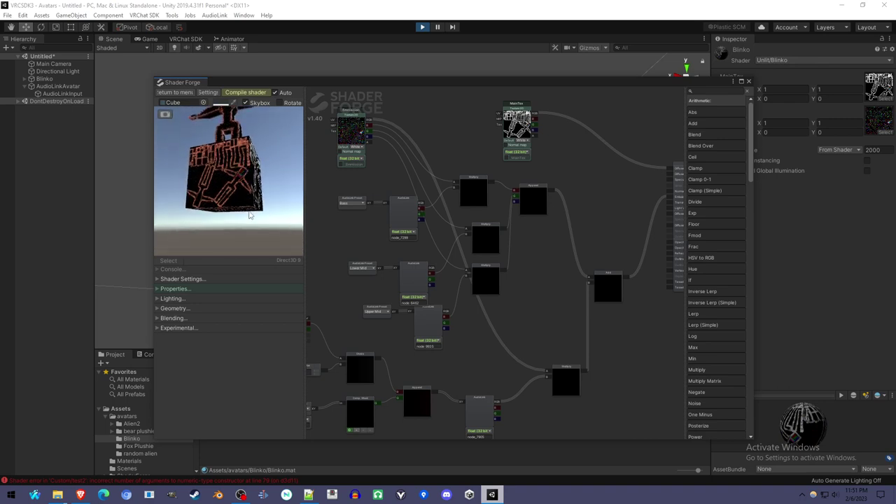
{"action": "scroll", "coordinate": [379, 363], "scroll_direction": "up", "scroll_amount": 5}
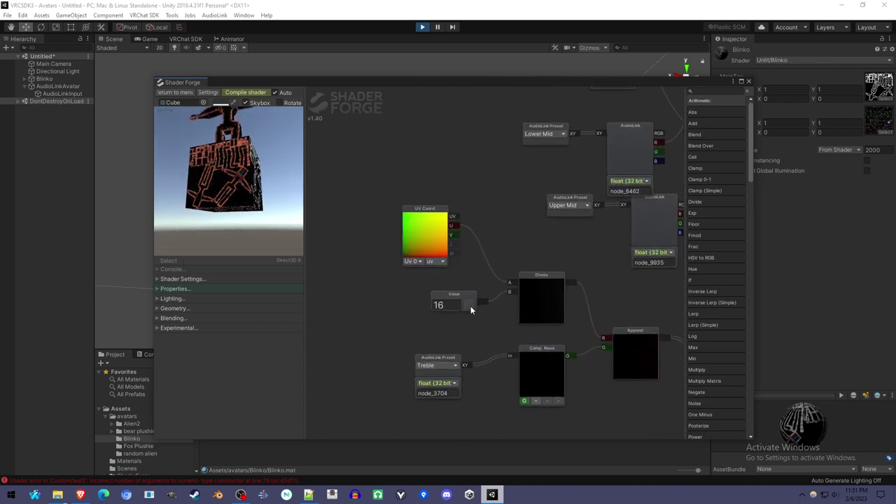
Replace the constant 16 with a Value property node wired into Divide's B input.
{"action": "key", "text": "Delete"}
{"action": "right_click", "coordinate": [397, 305]}
{"action": "mouse_move", "coordinate": [436, 332]}
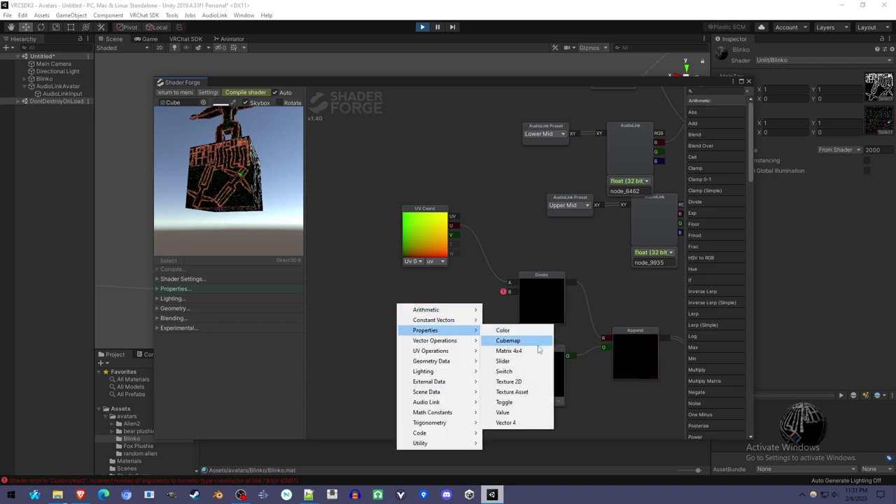
{"action": "left_click", "coordinate": [536, 412]}
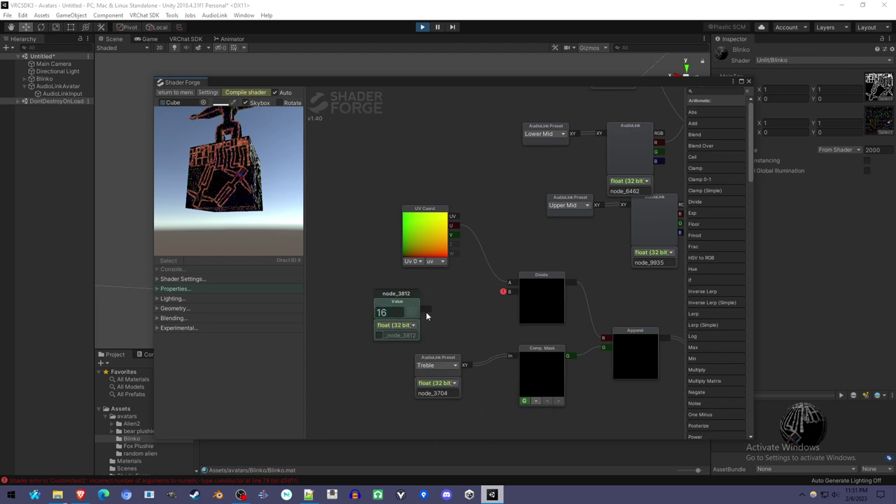
{"action": "mouse_move", "coordinate": [425, 312]}
{"action": "left_mouse_down"}
{"action": "mouse_move", "coordinate": [536, 292]}
{"action": "mouse_move", "coordinate": [514, 295]}
{"action": "left_mouse_up"}
{"action": "left_click_drag", "start_coordinate": [419, 321], "coordinate": [452, 319]}
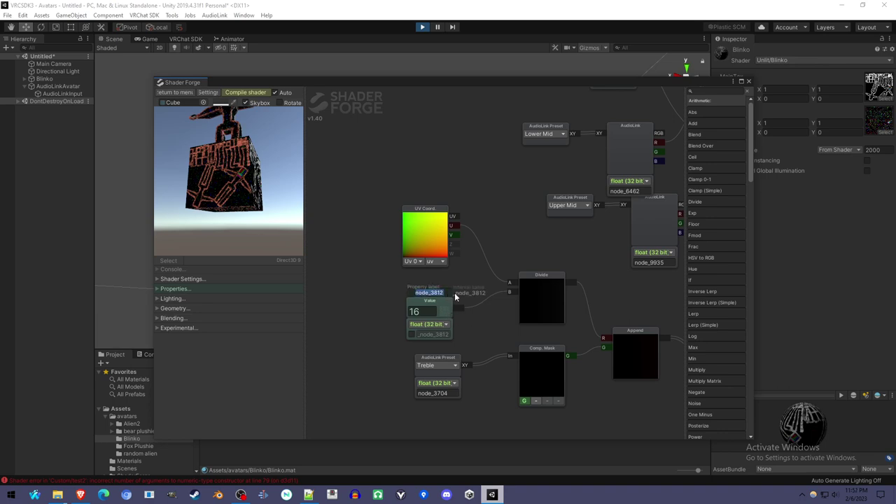
Label the Value property 'flash speed' and keep its default value at 16.
{"action": "type", "text": "flash_"}
{"action": "type", "text": "ed"}
{"action": "key", "text": "Return"}
{"action": "left_click", "coordinate": [454, 294]}
{"action": "left_click", "coordinate": [430, 293]}
{"action": "key", "text": "BackSpace"}
{"action": "mouse_move", "coordinate": [445, 316]}
{"action": "left_click", "coordinate": [445, 313]}
{"action": "left_click", "coordinate": [426, 312]}
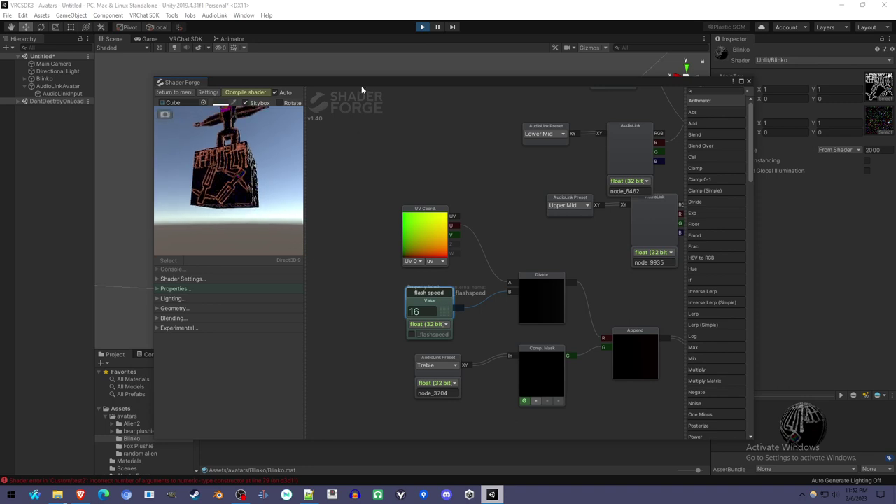
{"action": "scroll", "coordinate": [524, 254], "scroll_direction": "down", "scroll_amount": 5}
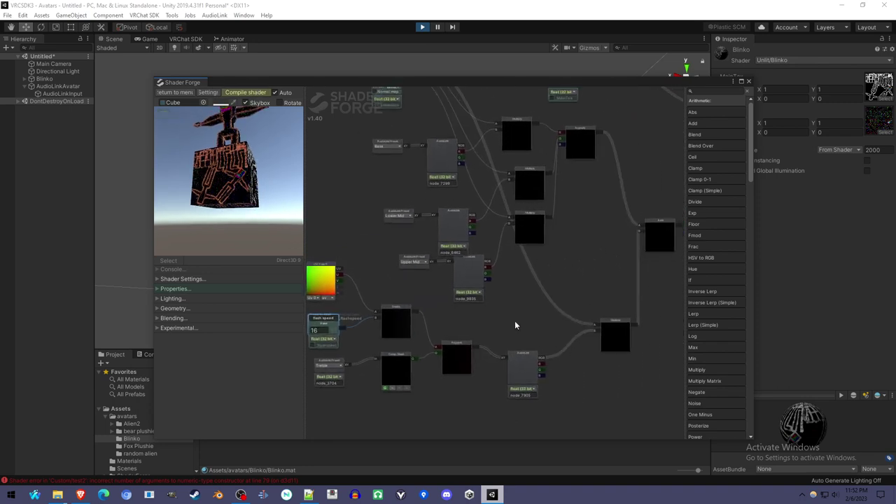
Maximise Shader Forge to review the finished graph, then close the editor.
{"action": "left_click", "coordinate": [740, 81]}
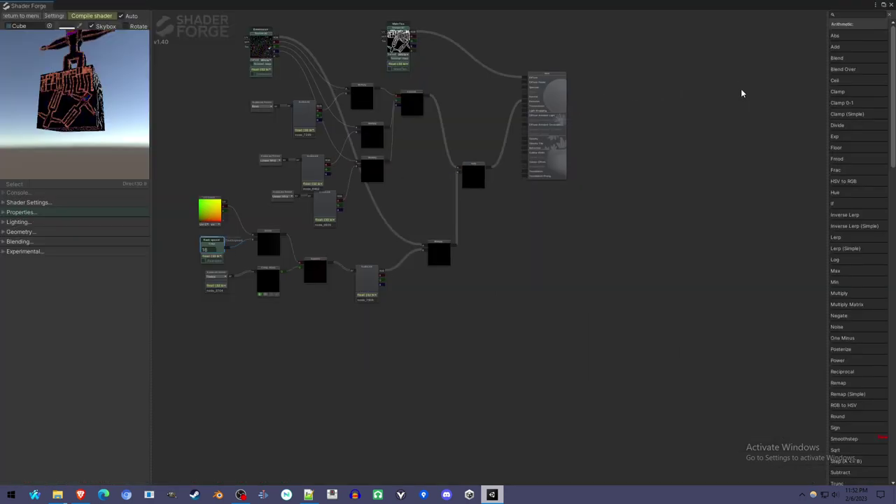
{"action": "scroll", "coordinate": [470, 322], "scroll_direction": "up", "scroll_amount": 5}
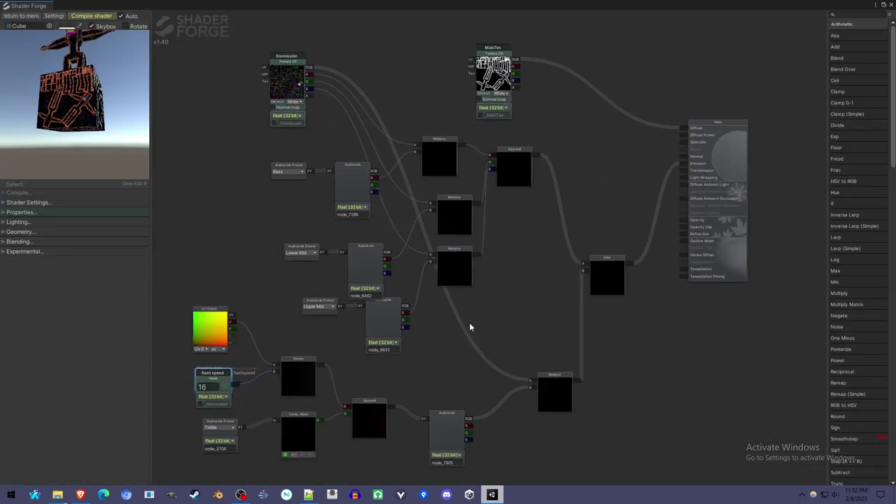
{"action": "scroll", "coordinate": [477, 322], "scroll_direction": "down", "scroll_amount": 2}
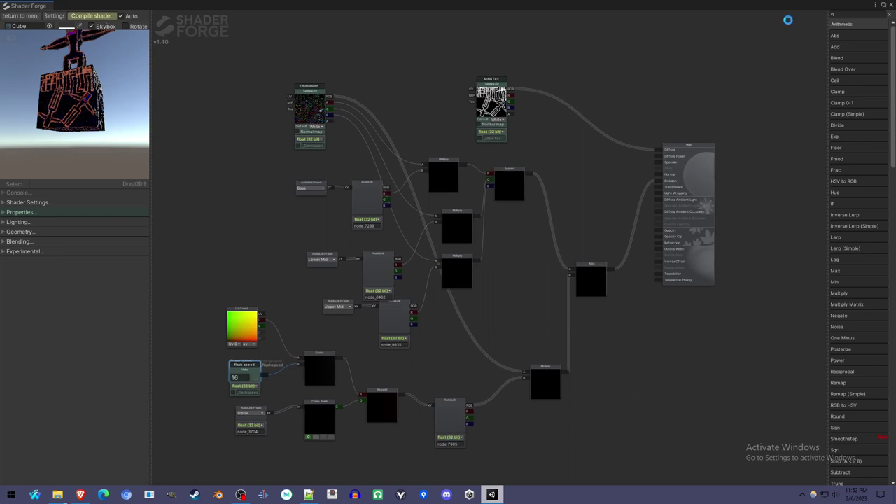
{"action": "left_click", "coordinate": [892, 5]}
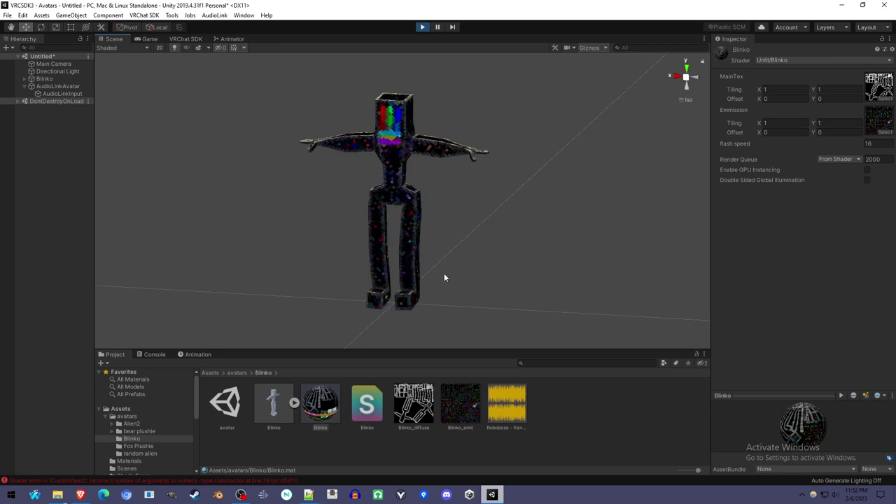
Raise the AudioLinkInput Audio Source volume from 0.01 to 0.023, checking Game and Scene views.
{"action": "left_click", "coordinate": [77, 94]}
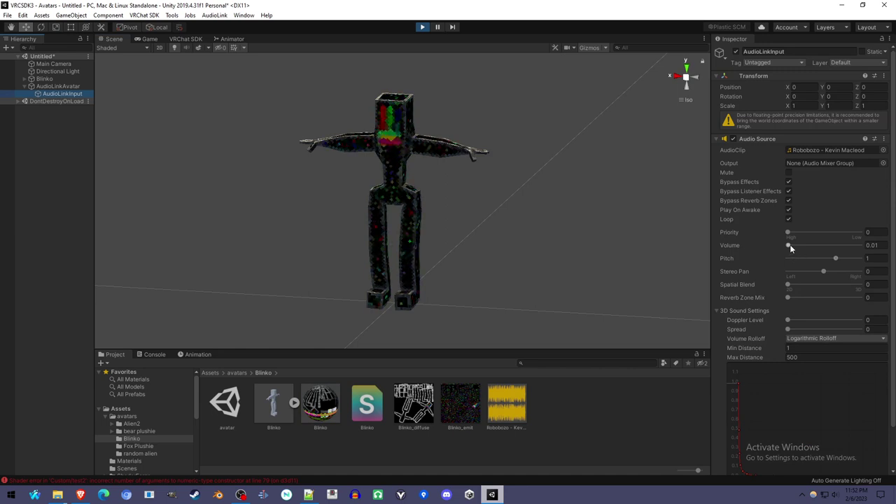
{"action": "left_click_drag", "start_coordinate": [788, 245], "coordinate": [791, 246]}
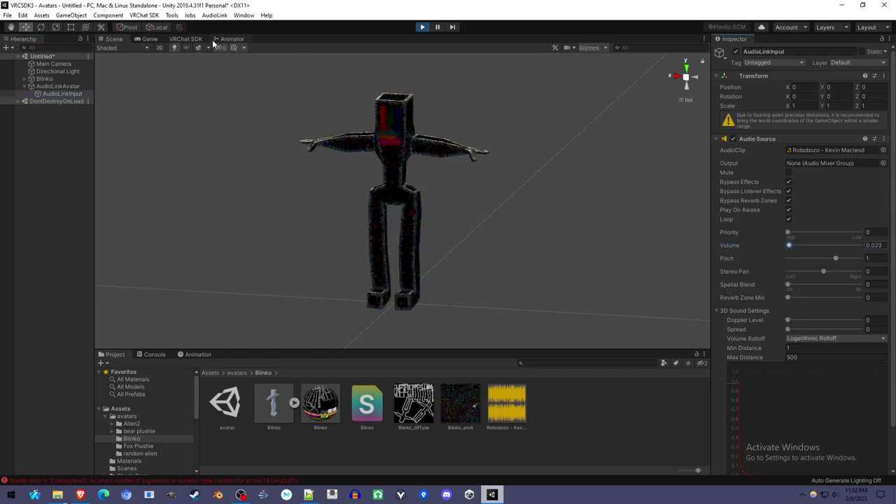
{"action": "left_click", "coordinate": [149, 39]}
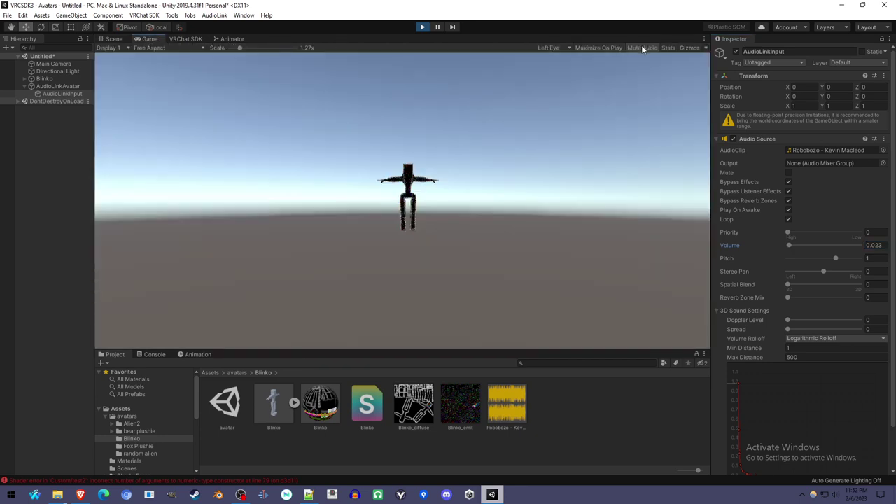
{"action": "left_click", "coordinate": [114, 40]}
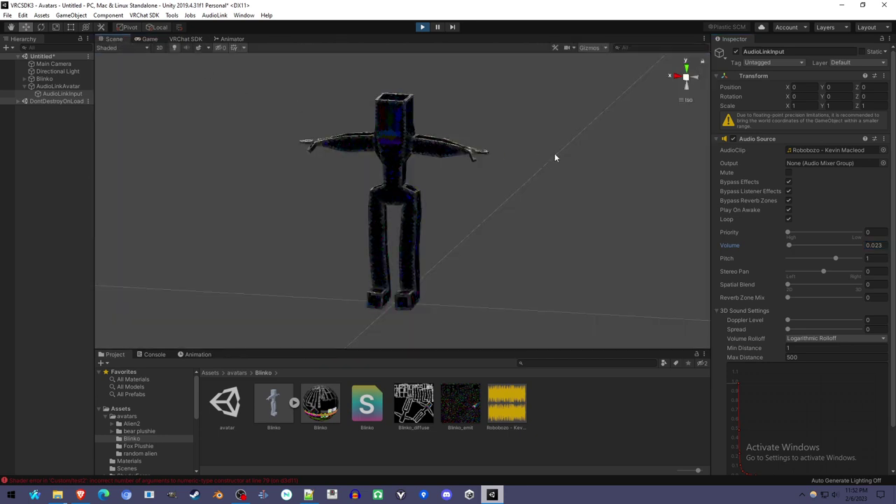